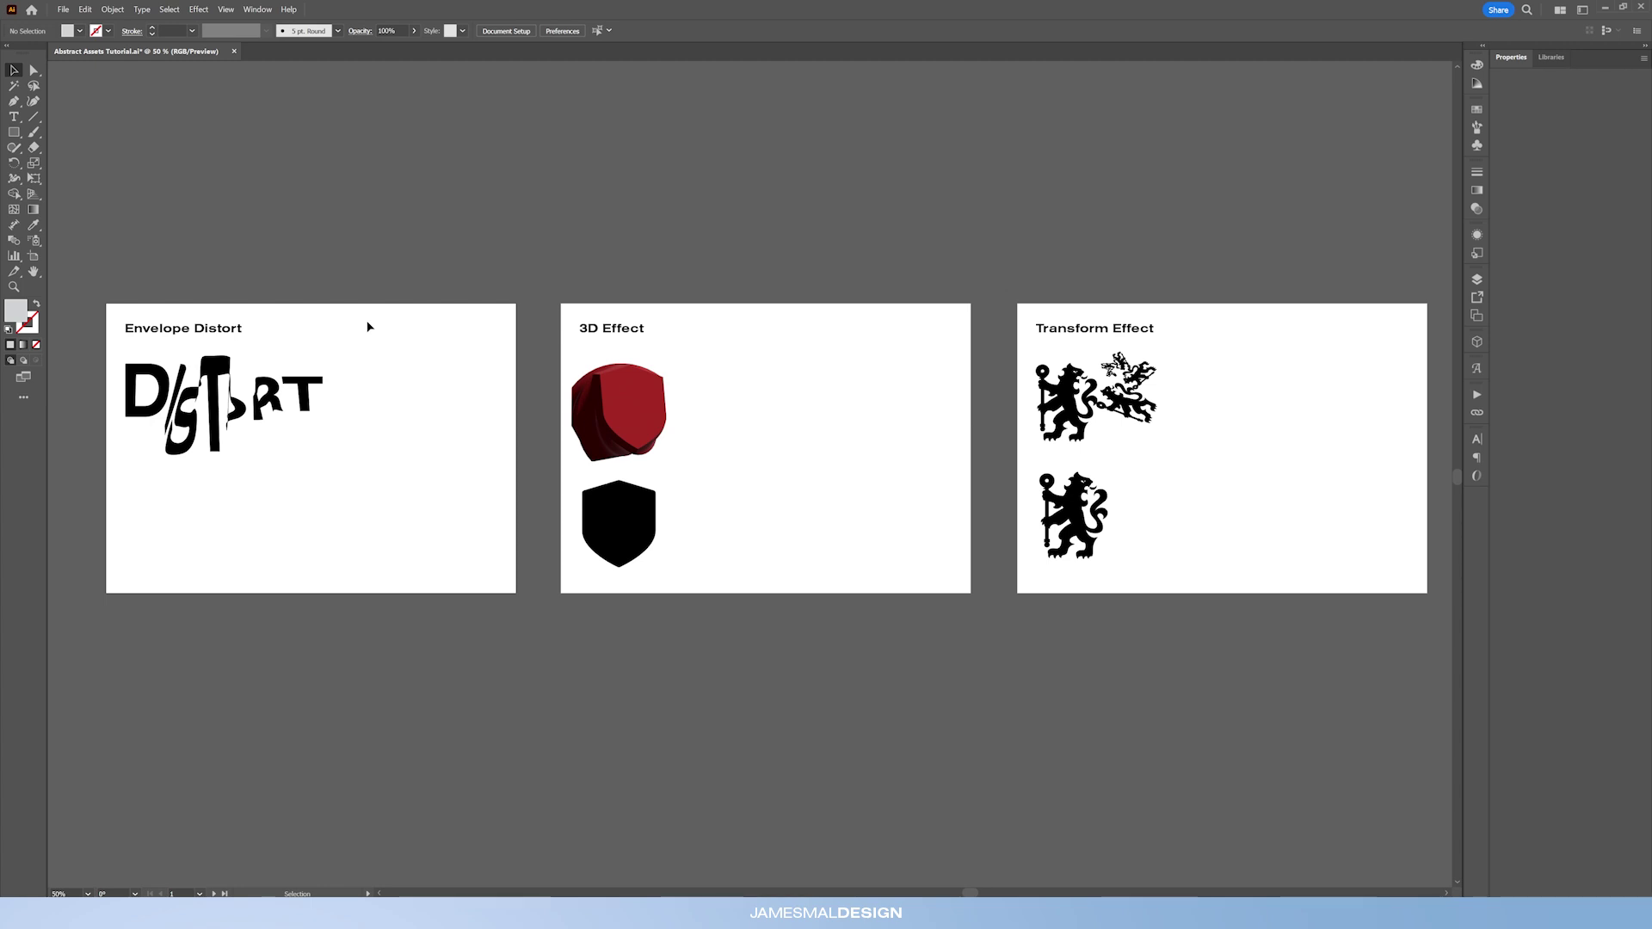
# - Try replacing the text inside the DISTORT envelope with "sdfsdfsf", undo the change and leave the envelope's contents
pyautogui.moveTo(292, 435); pyautogui.dragTo(627, 417)
pyautogui.hotkey('ctrl', '=')
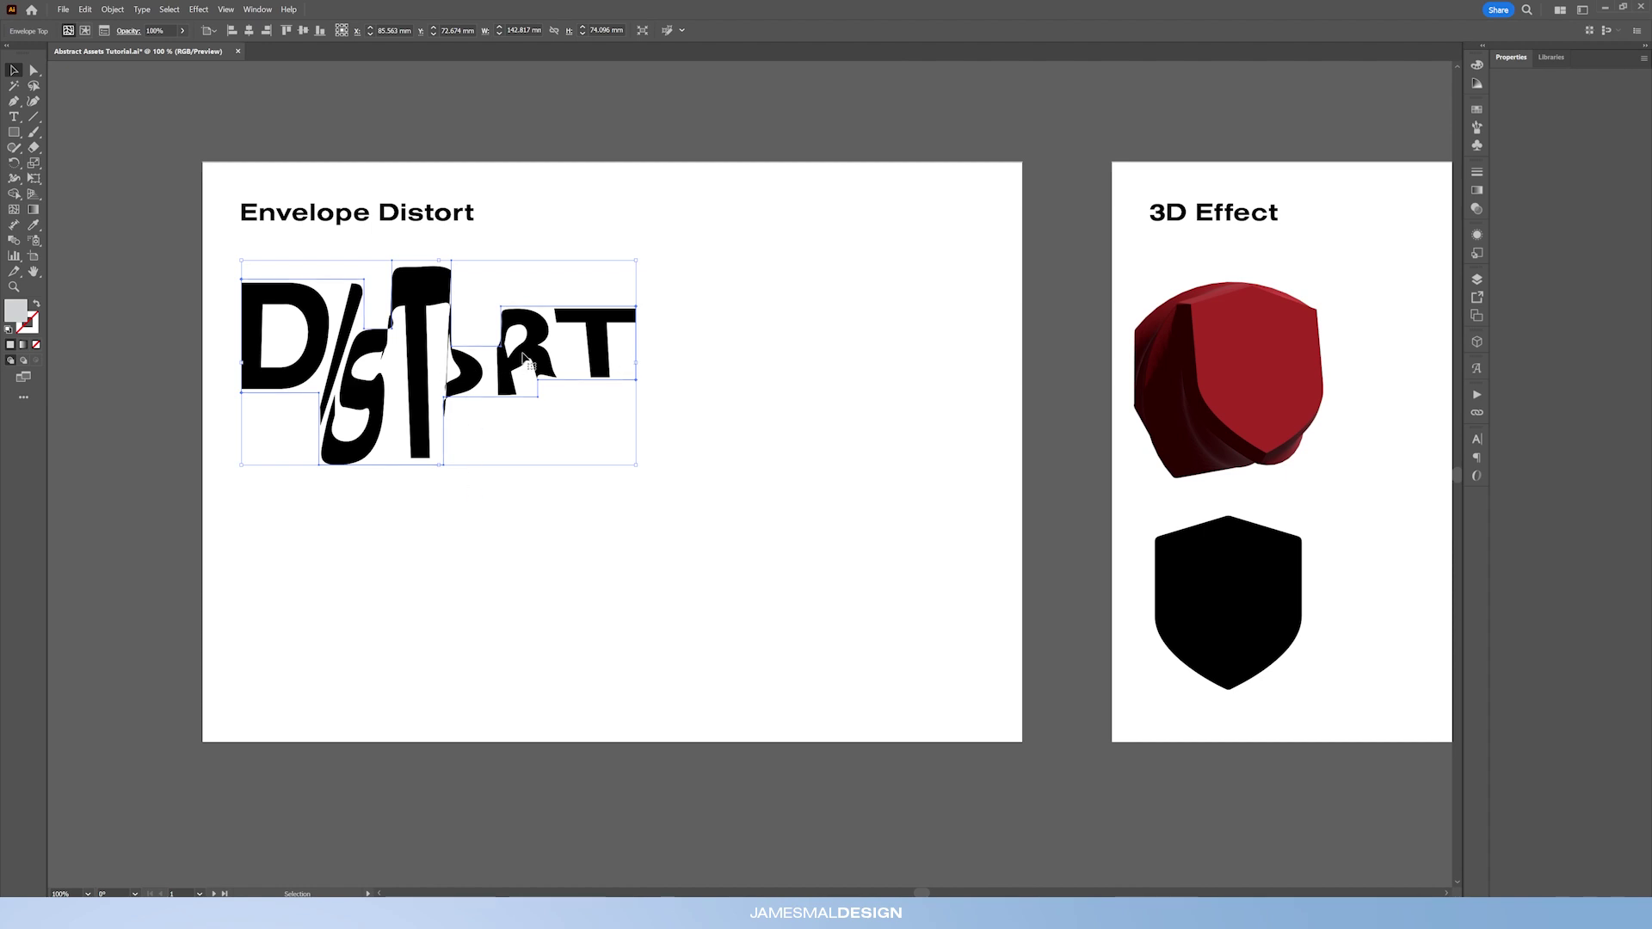
pyautogui.doubleClick(525, 357)
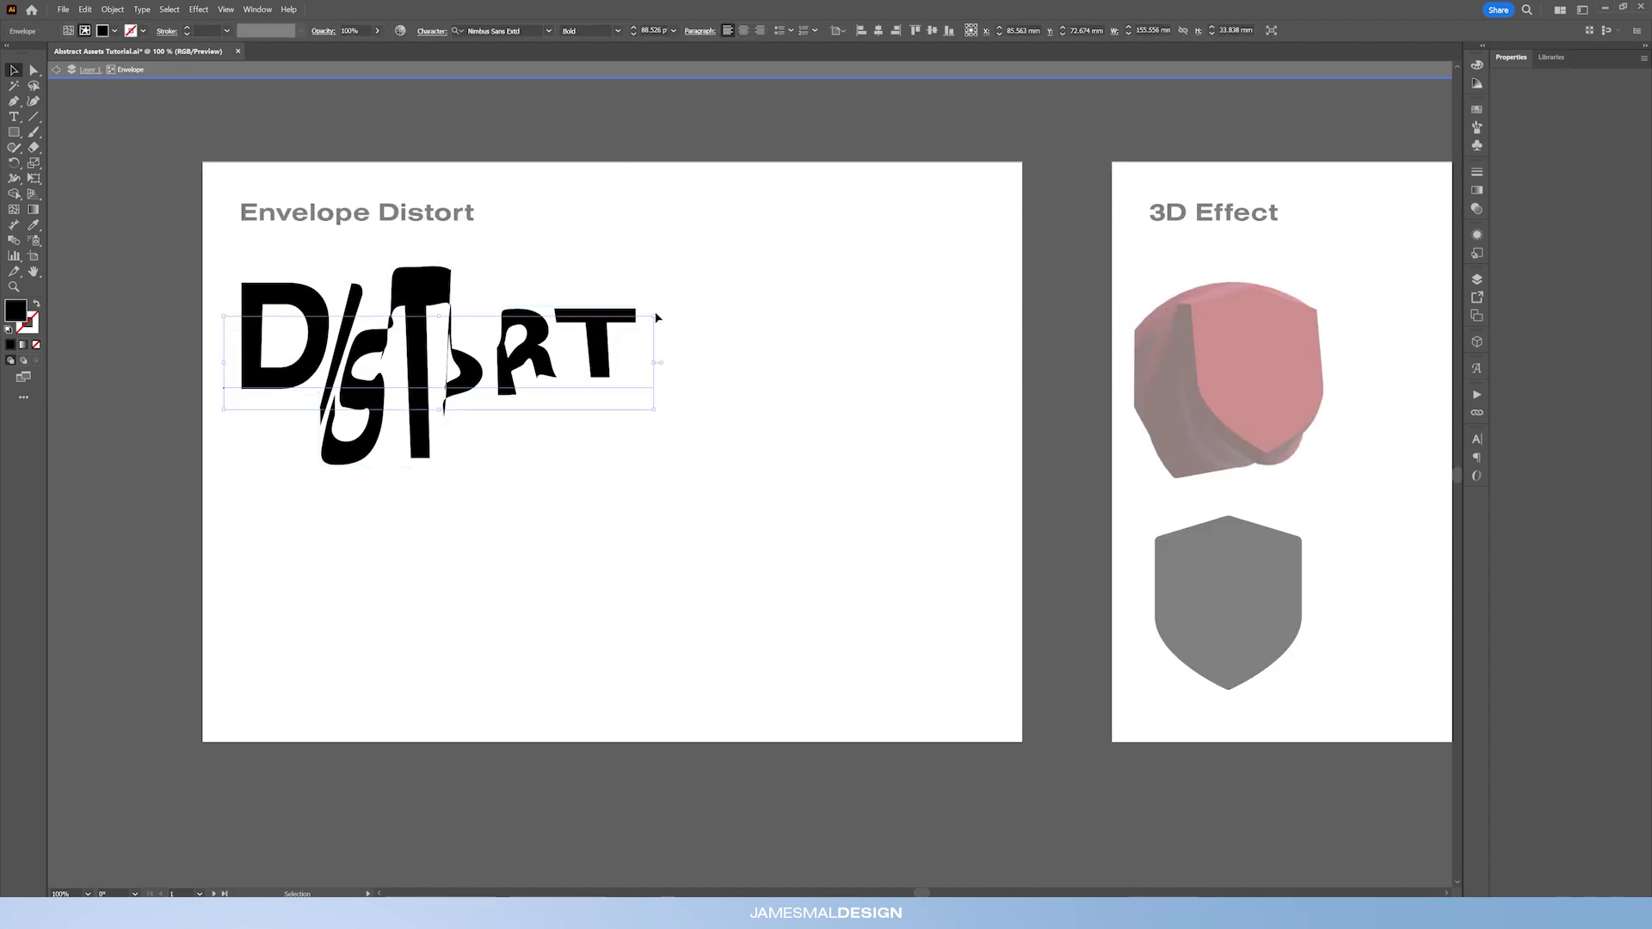
pyautogui.moveTo(661, 317)
pyautogui.mouseDown()
pyautogui.moveTo(632, 471)
pyautogui.moveTo(656, 247)
pyautogui.moveTo(614, 234)
pyautogui.moveTo(635, 437)
pyautogui.moveTo(650, 254)
pyautogui.moveTo(676, 340)
pyautogui.moveTo(661, 247)
pyautogui.moveTo(426, 525)
pyautogui.moveTo(656, 342)
pyautogui.mouseUp()
pyautogui.doubleClick(534, 376)
pyautogui.write('sdfSdfsf')
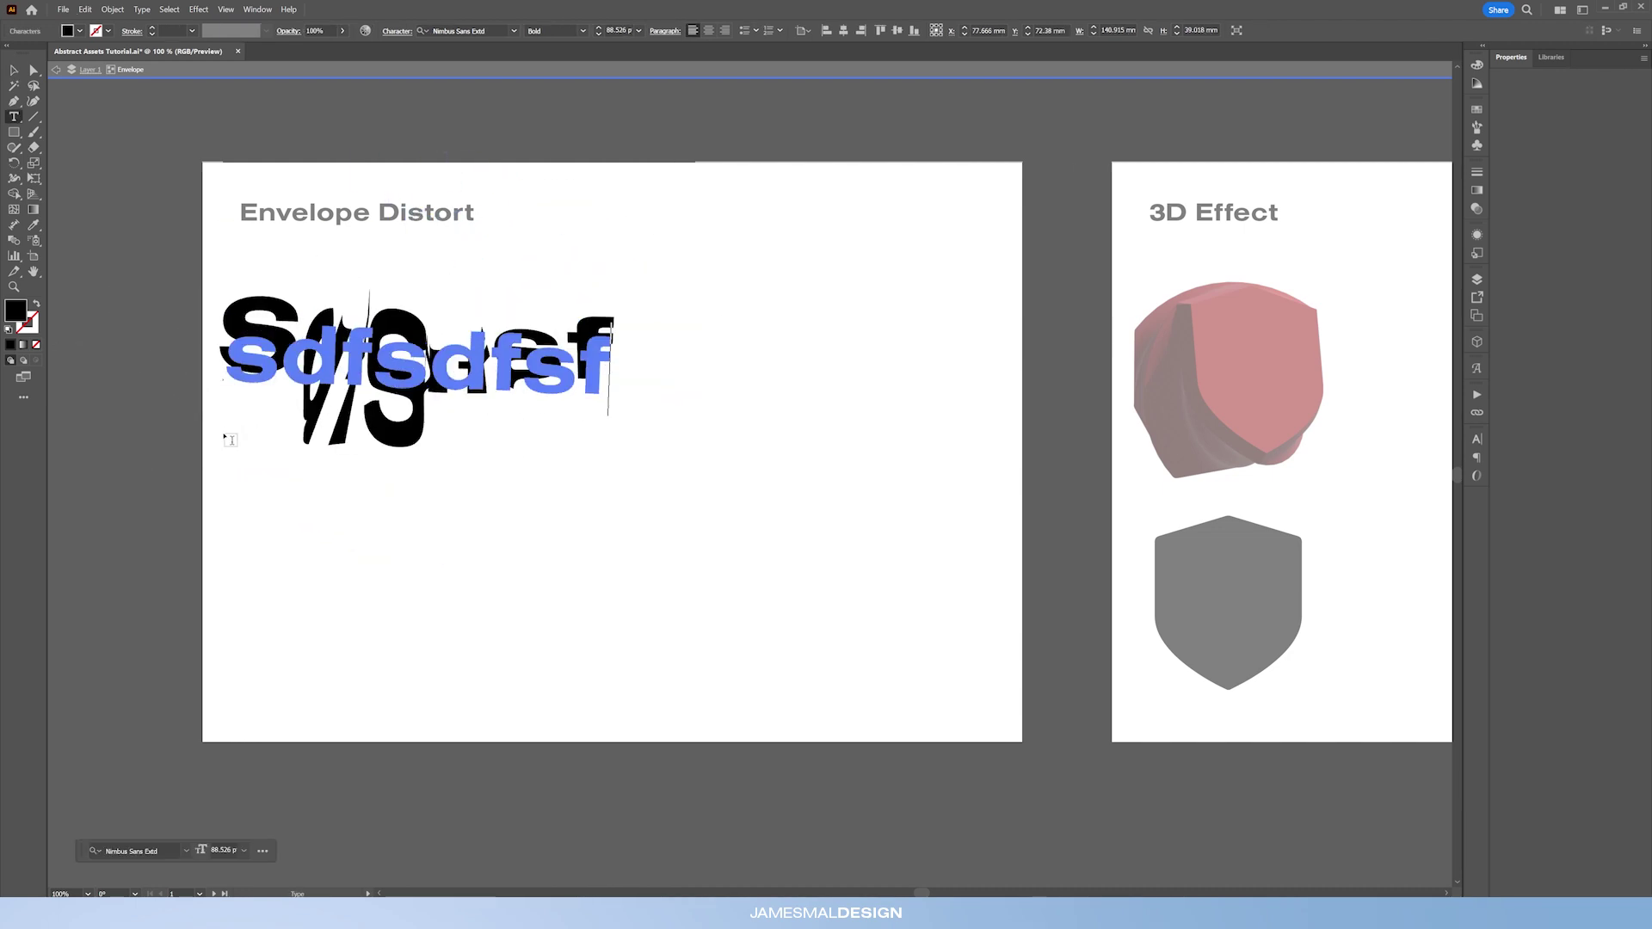
pyautogui.hotkey('ctrl', 'z')
pyautogui.press('Escape')
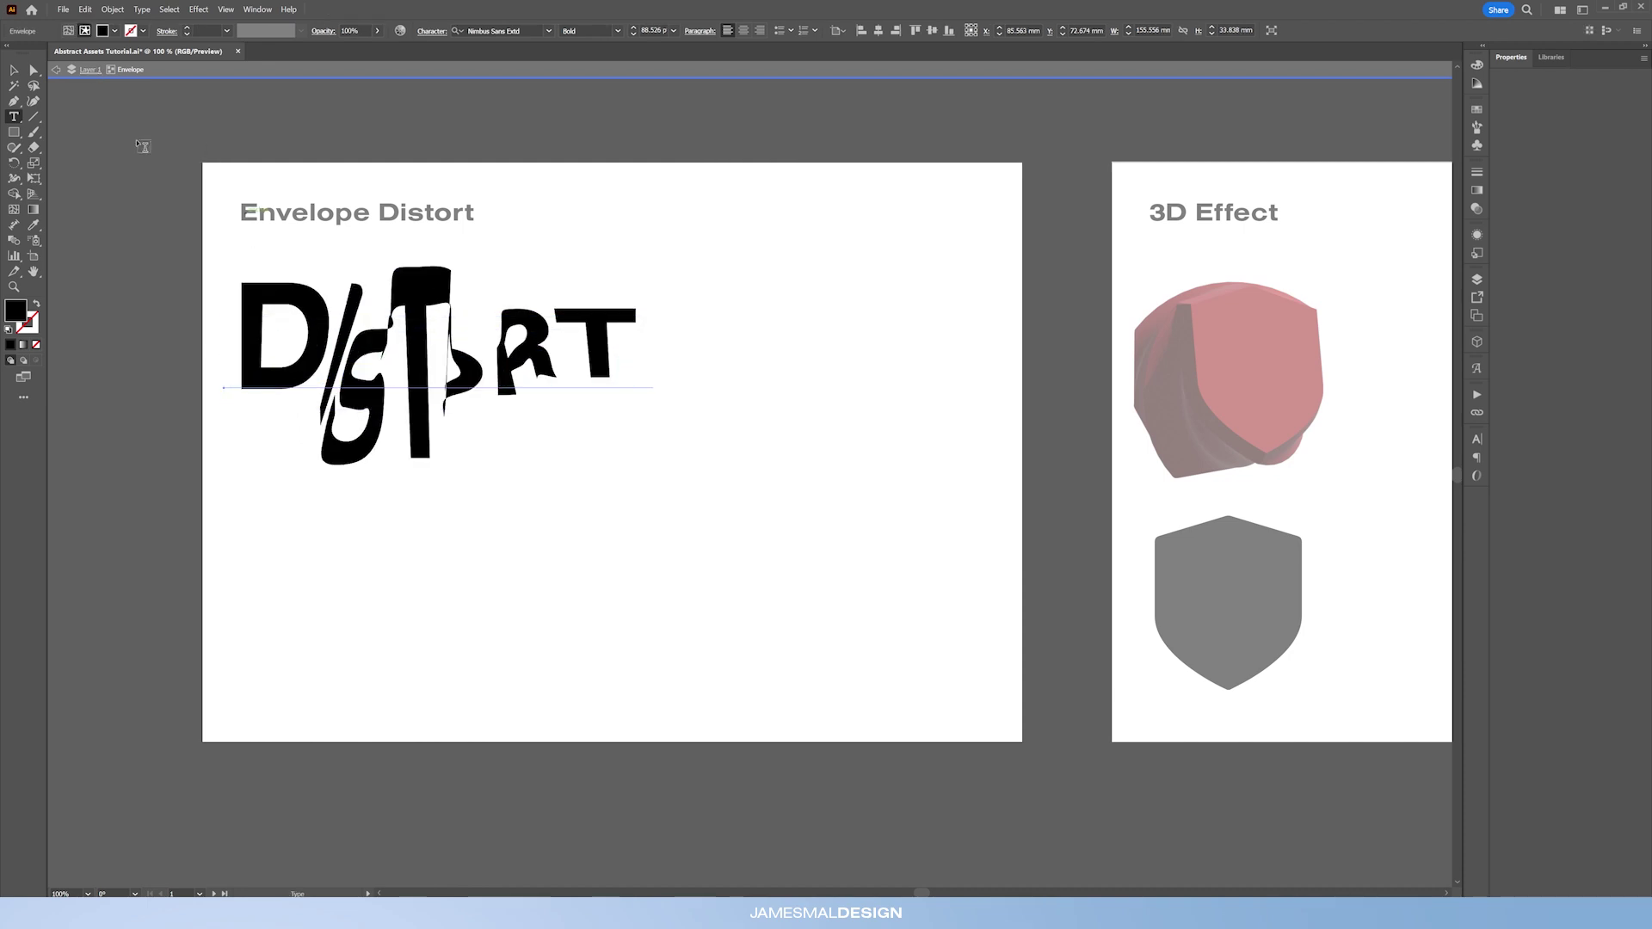
pyautogui.click(602, 523)
pyautogui.press('Escape')
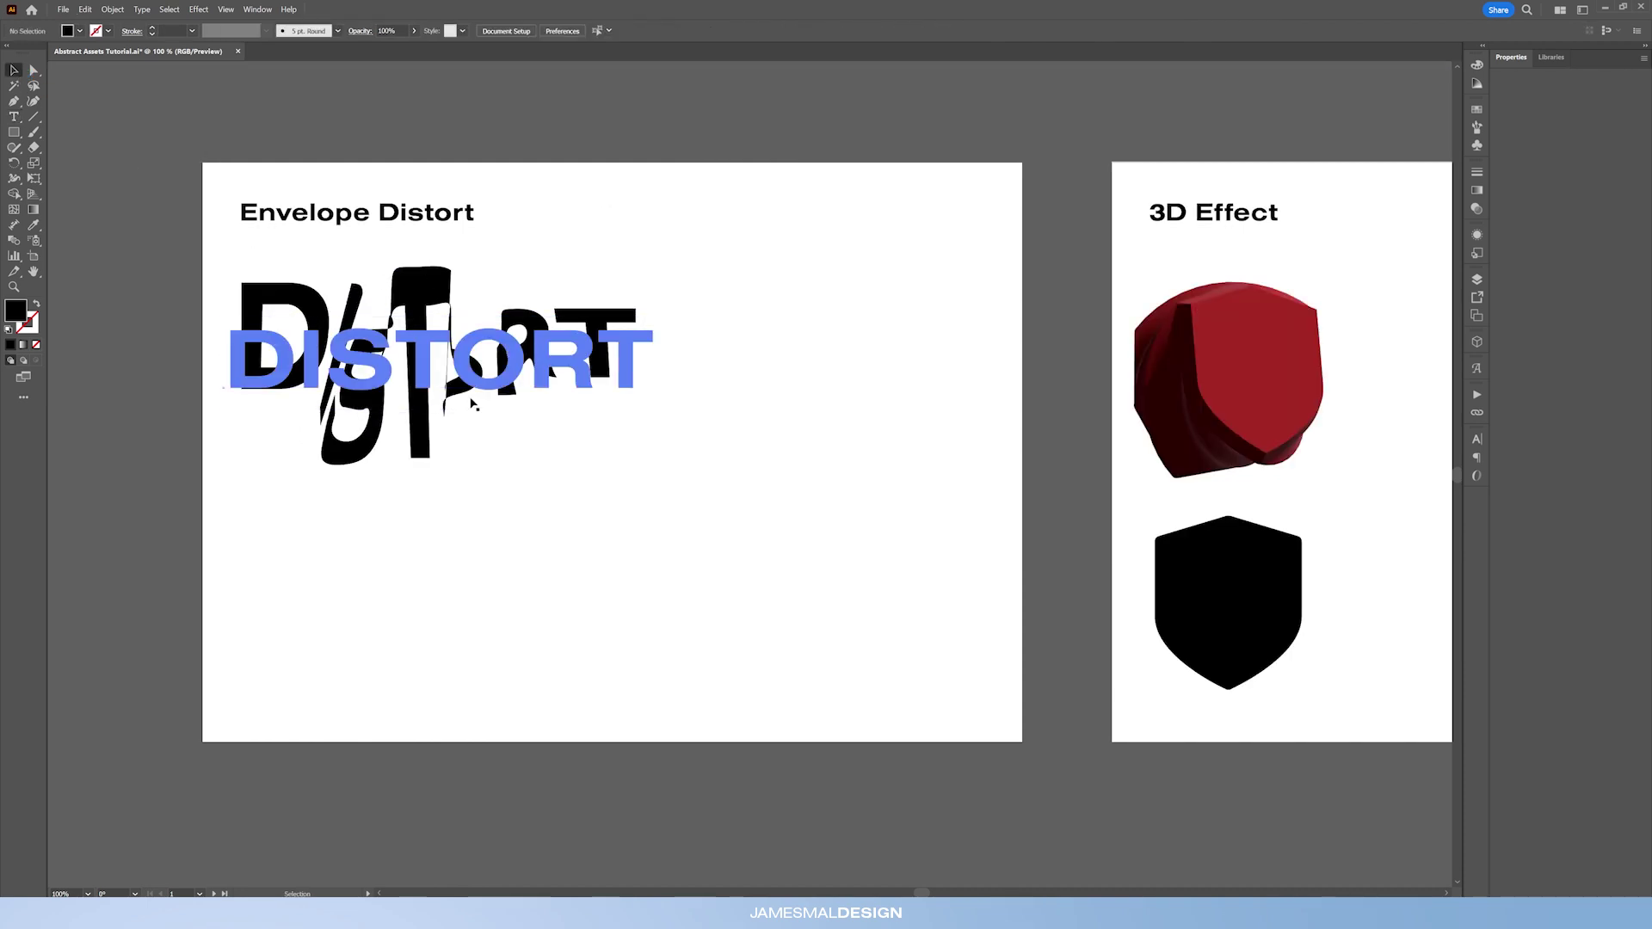
# - Draw six overlapping black rectangles of varied proportions below the DISTORT lettering, including a tall narrow one and a final one about 63 by 25 mm
pyautogui.click(14, 133)
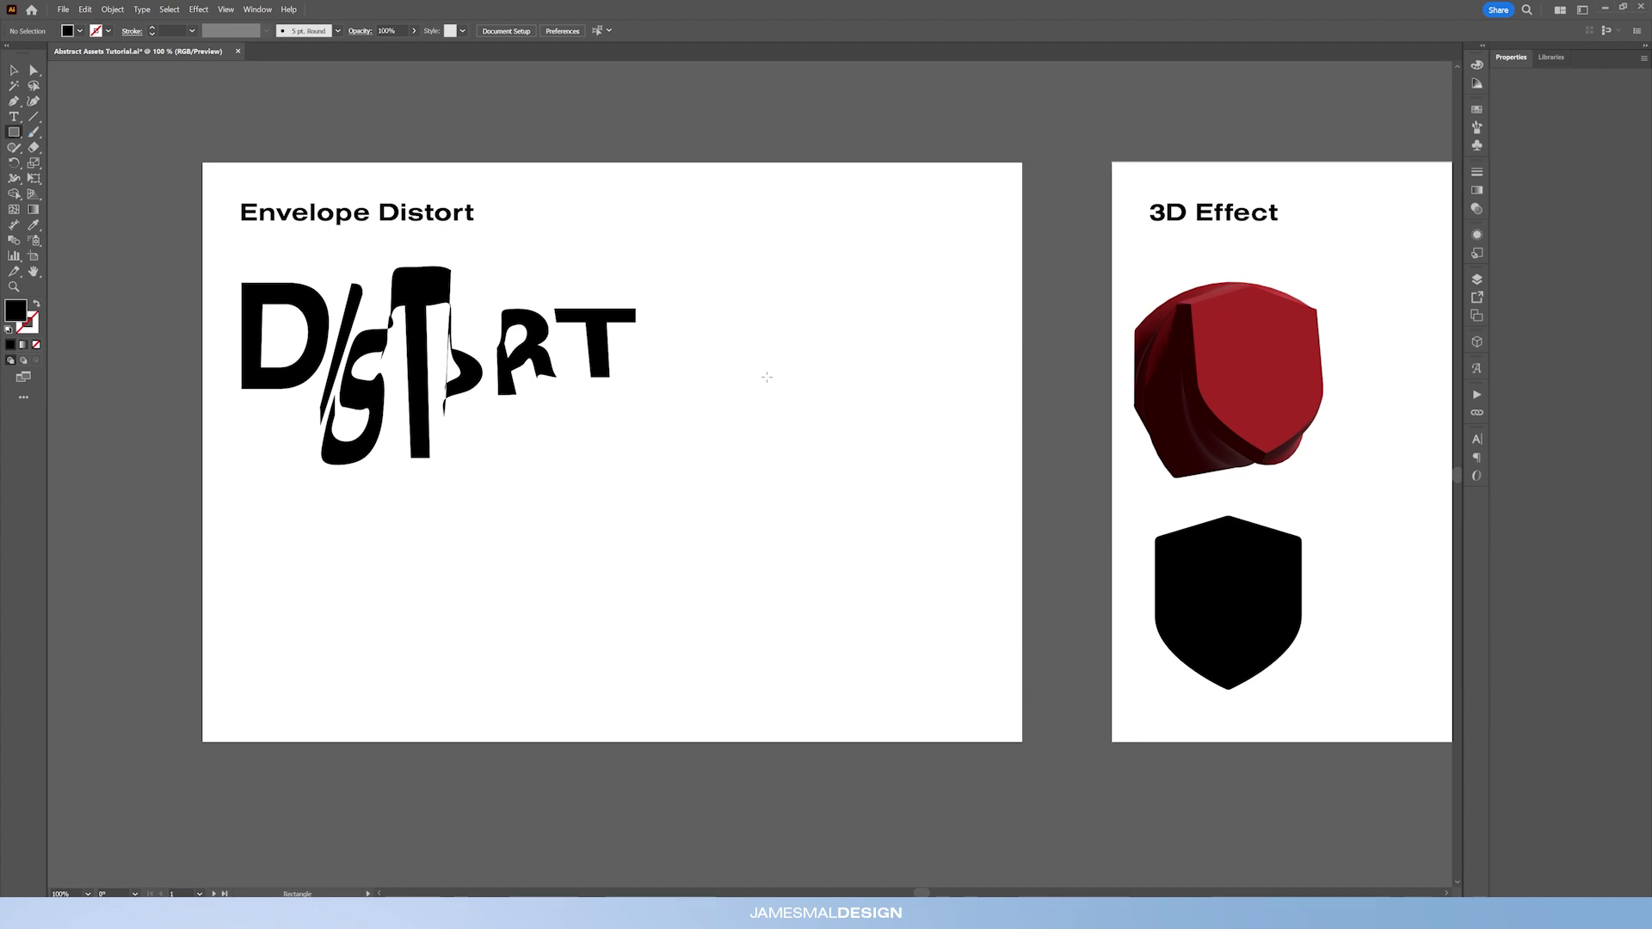
pyautogui.press('super+Down')
pyautogui.moveTo(594, 492)
pyautogui.mouseDown()
pyautogui.moveTo(723, 594)
pyautogui.moveTo(723, 572)
pyautogui.mouseUp()
pyautogui.moveTo(628, 532); pyautogui.dragTo(829, 634)
pyautogui.moveTo(756, 447); pyautogui.dragTo(867, 554)
pyautogui.moveTo(796, 493)
pyautogui.mouseDown()
pyautogui.moveTo(886, 594)
pyautogui.moveTo(965, 599)
pyautogui.mouseUp()
pyautogui.moveTo(926, 413); pyautogui.dragTo(899, 677)
pyautogui.moveTo(885, 502); pyautogui.dragTo(1060, 571)
pyautogui.press('v')
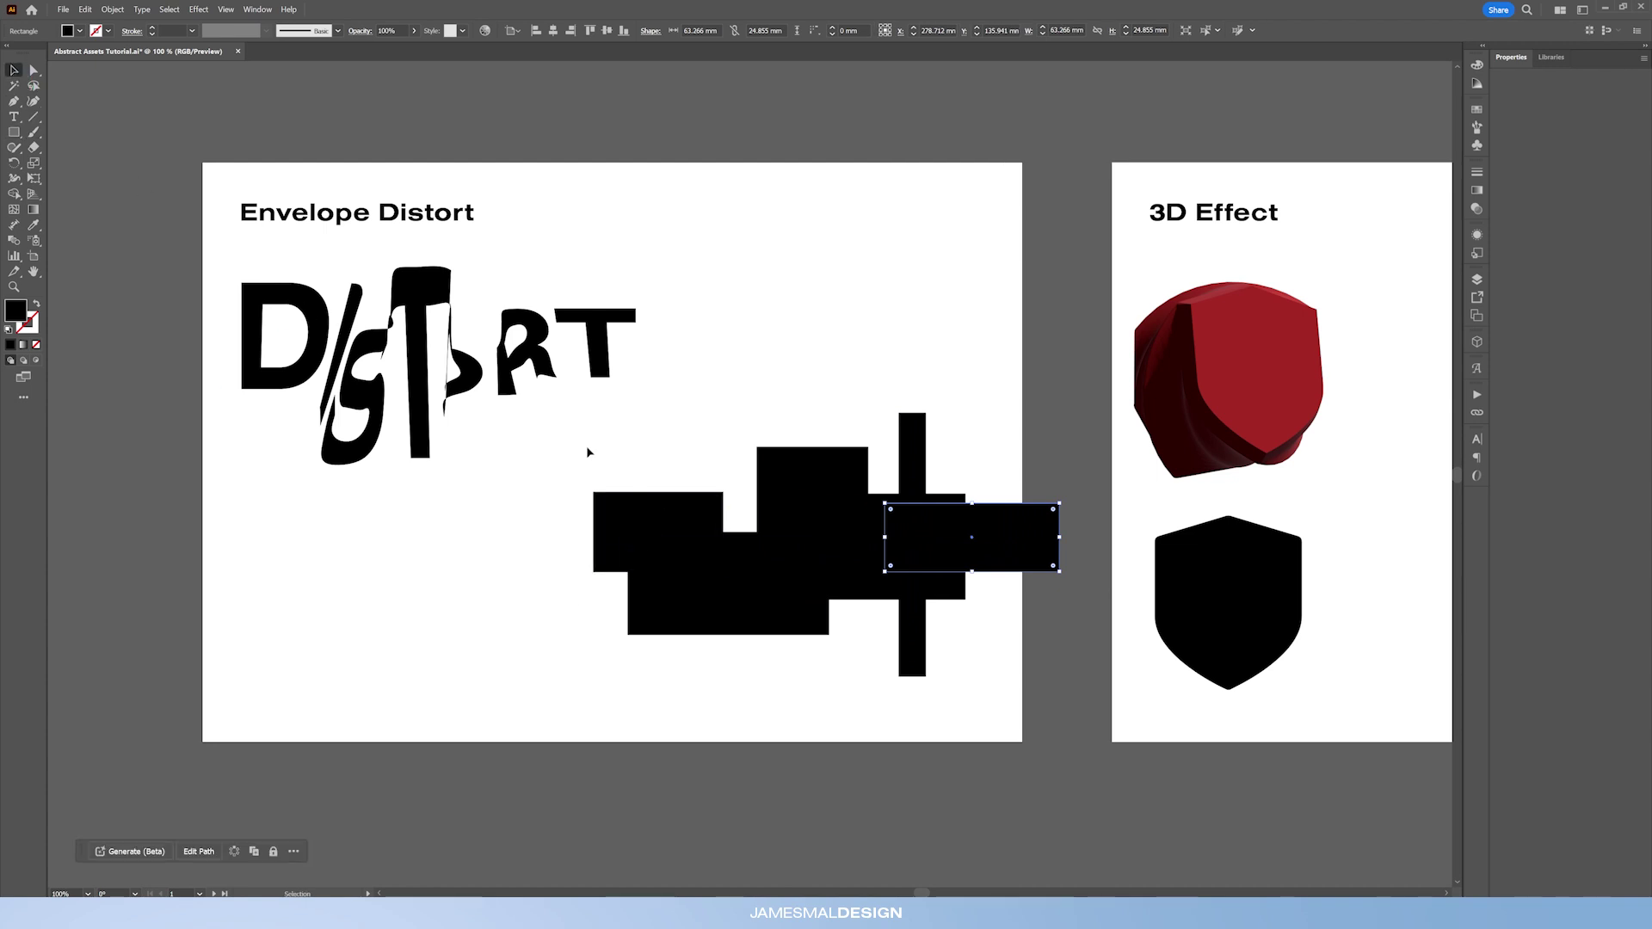
# - Unite the six overlapping rectangles into one shape with Pathfinder and position it below the DISTORT lettering
pyautogui.moveTo(615, 451); pyautogui.dragTo(1092, 667)
pyautogui.moveTo(946, 534); pyautogui.dragTo(840, 560)
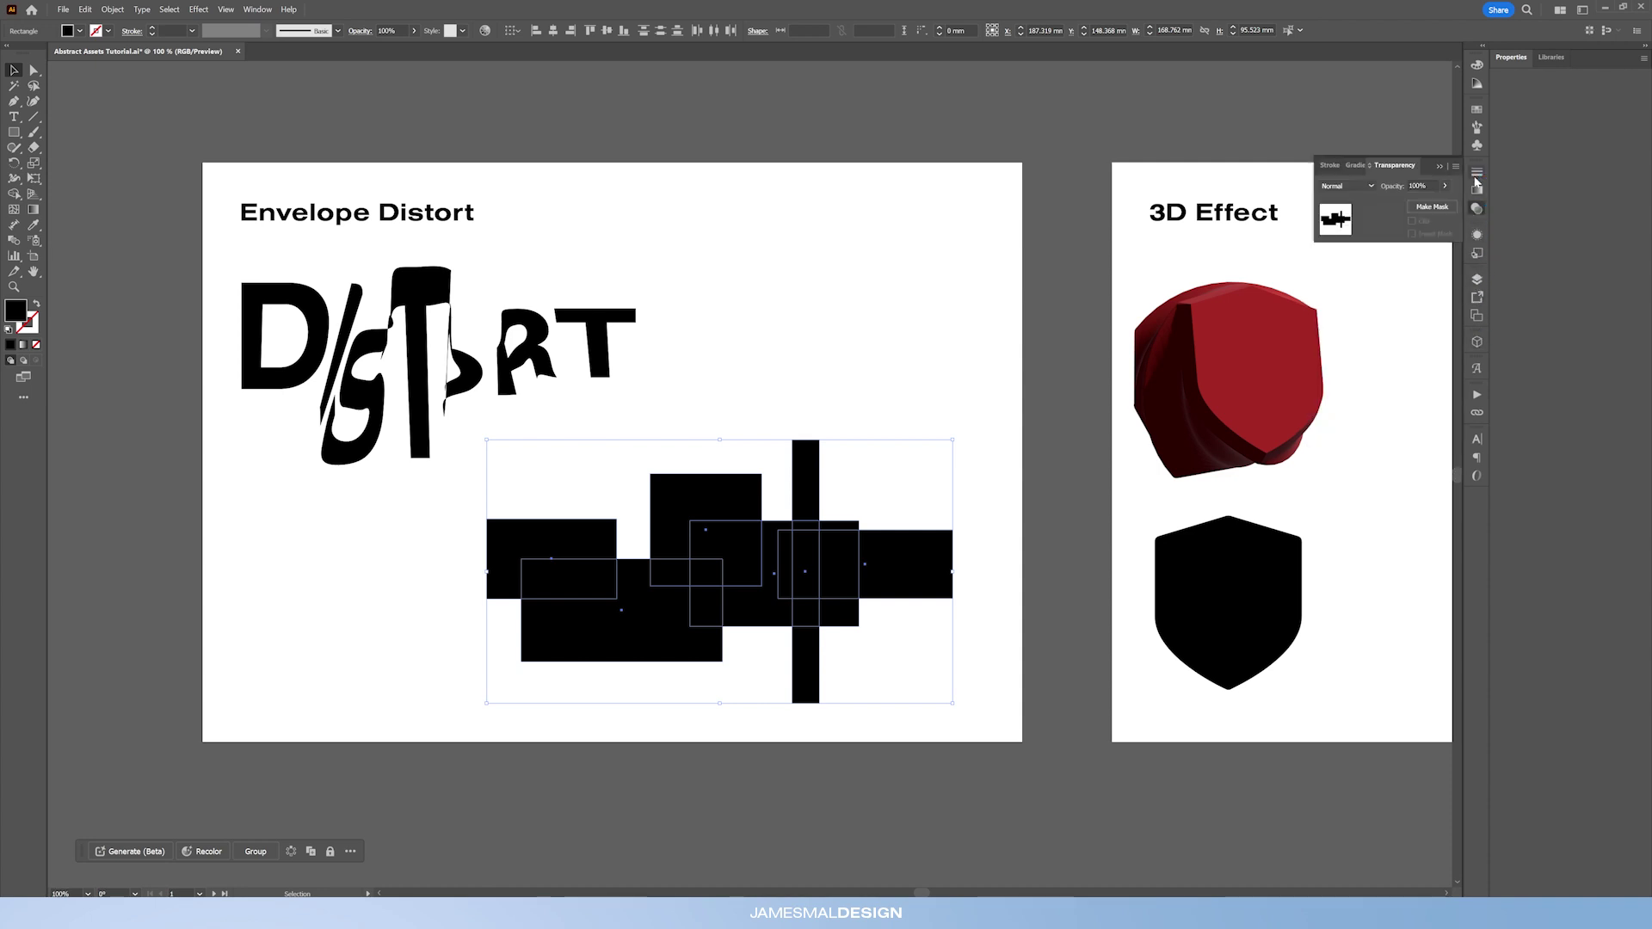
pyautogui.click(1477, 129)
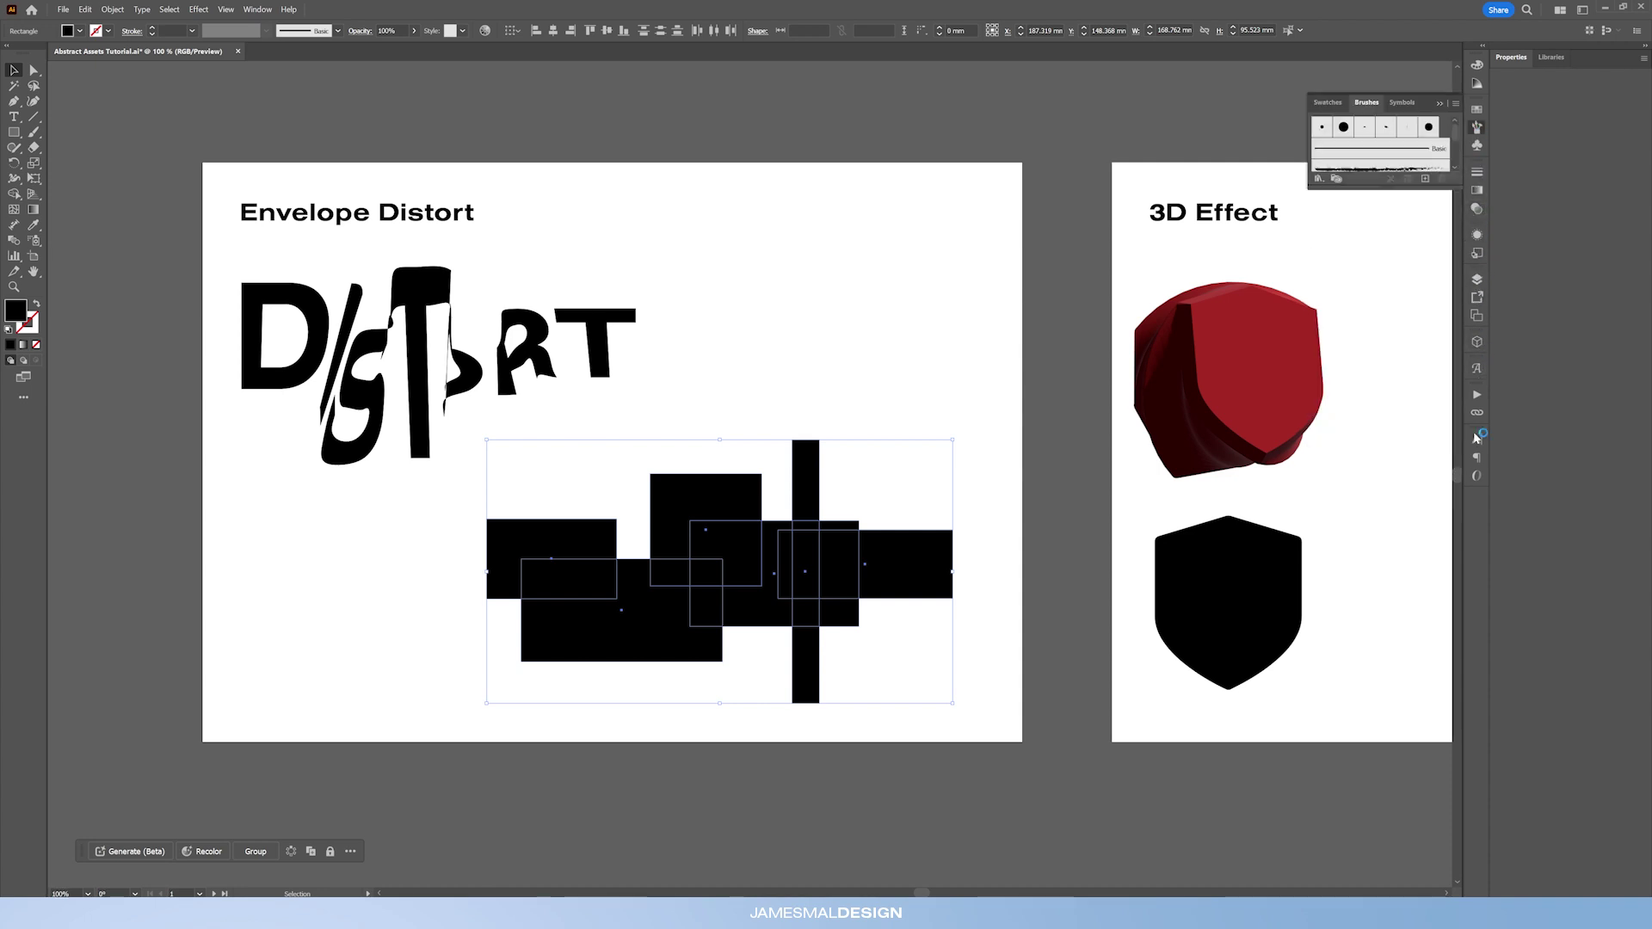
pyautogui.click(1478, 315)
pyautogui.click(1477, 315)
pyautogui.click(1553, 57)
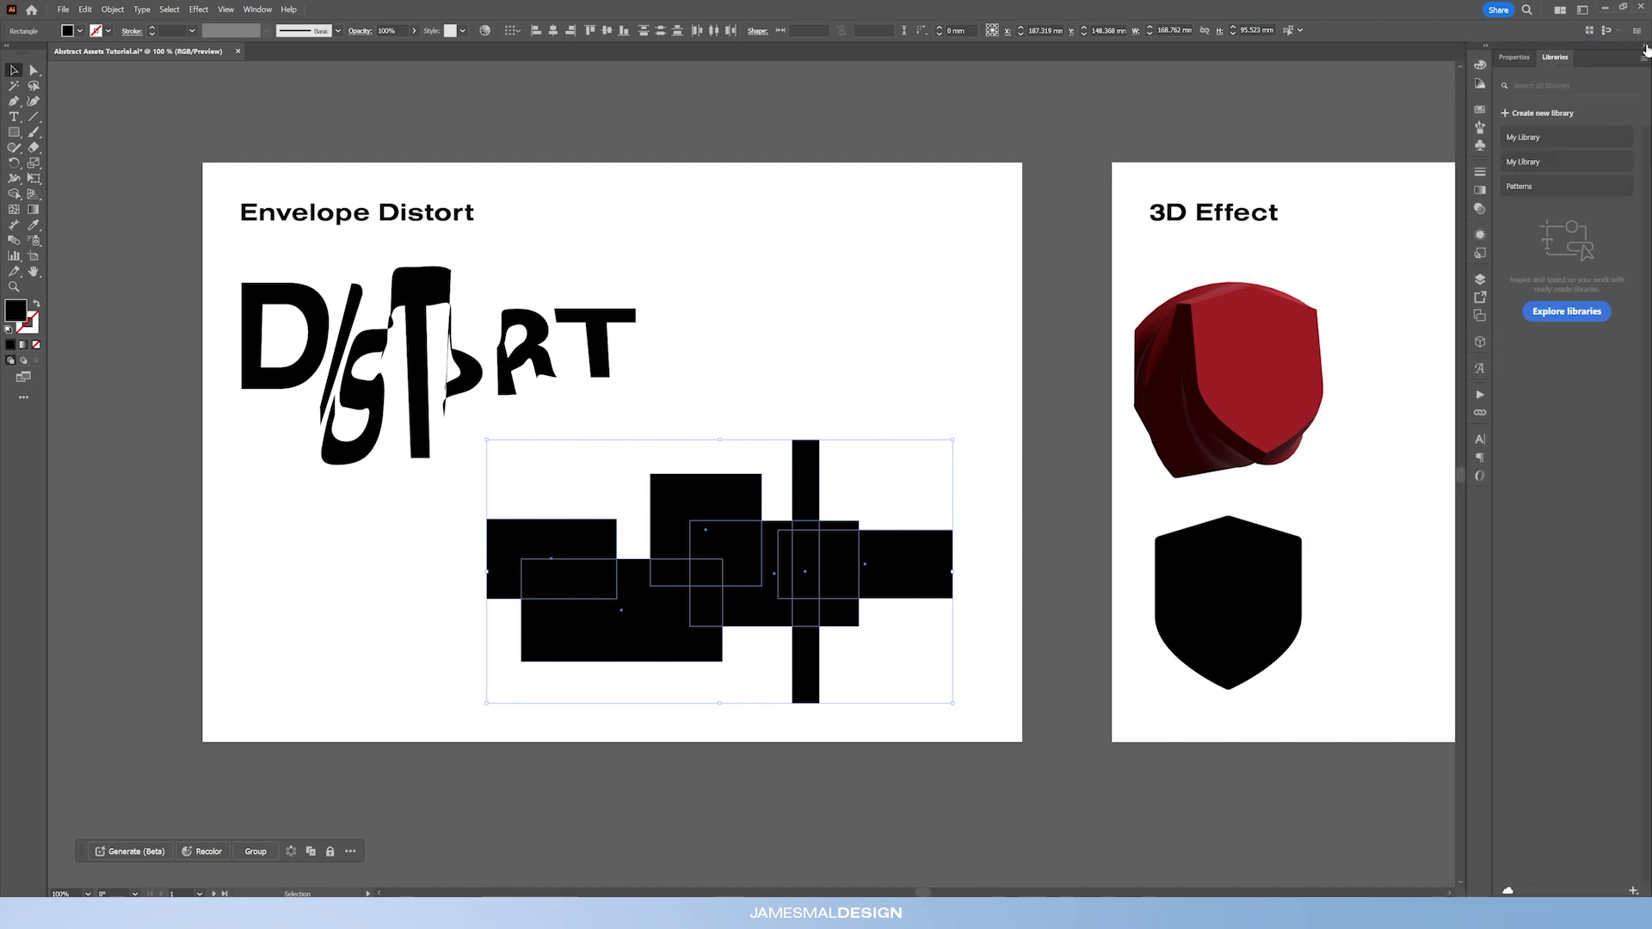
pyautogui.click(1513, 58)
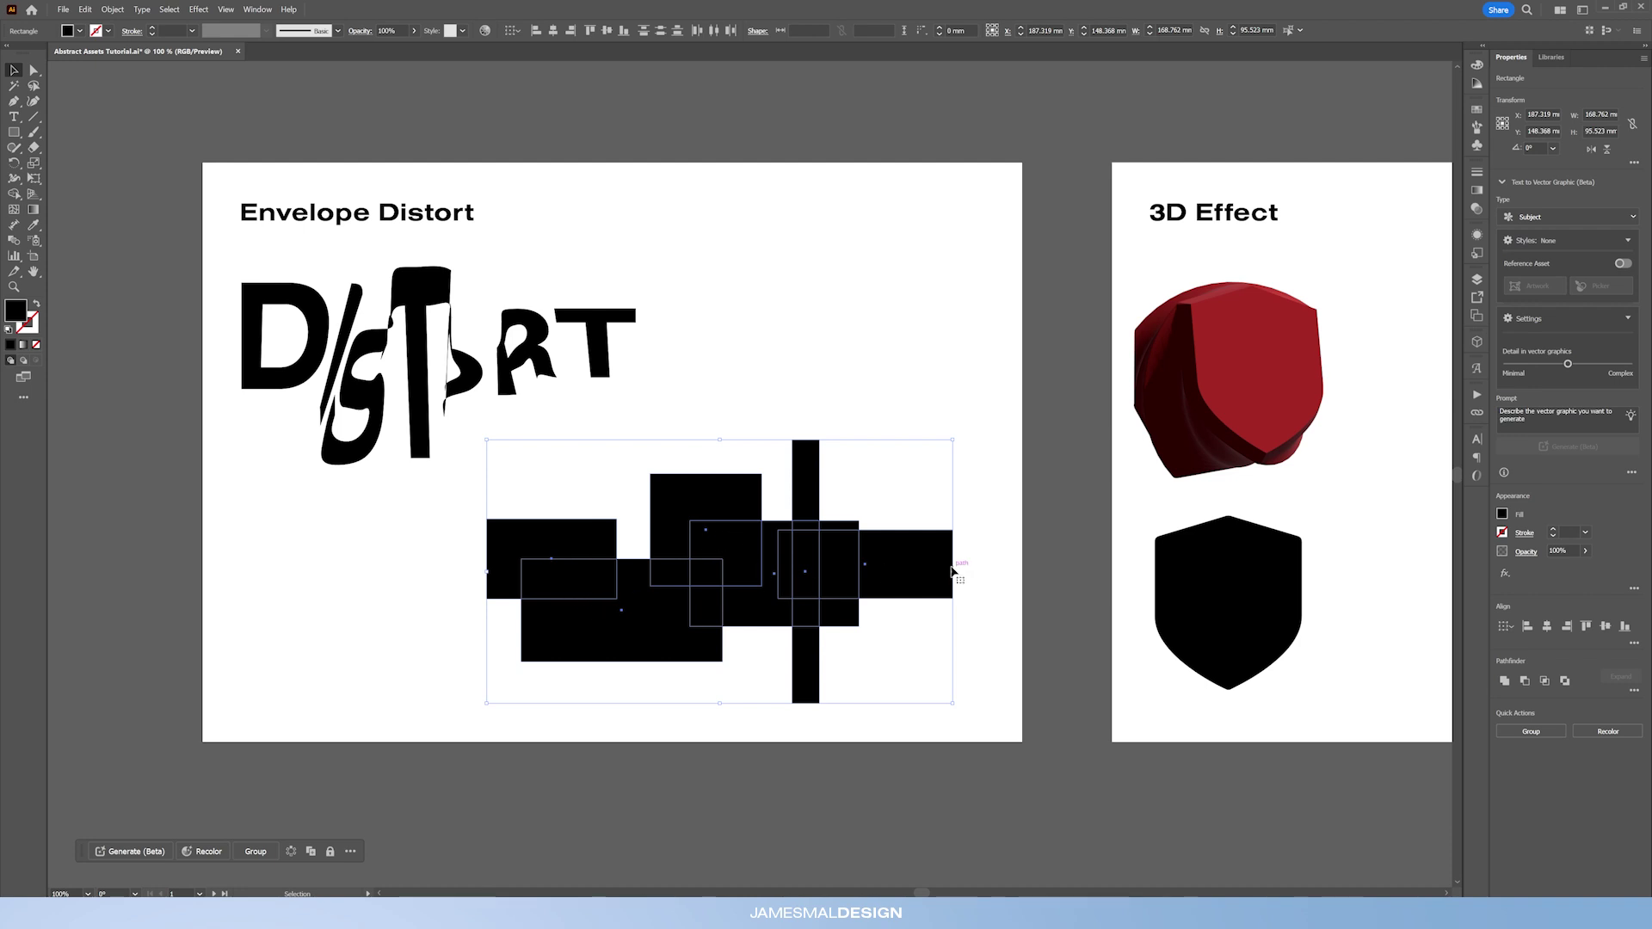
pyautogui.click(1504, 680)
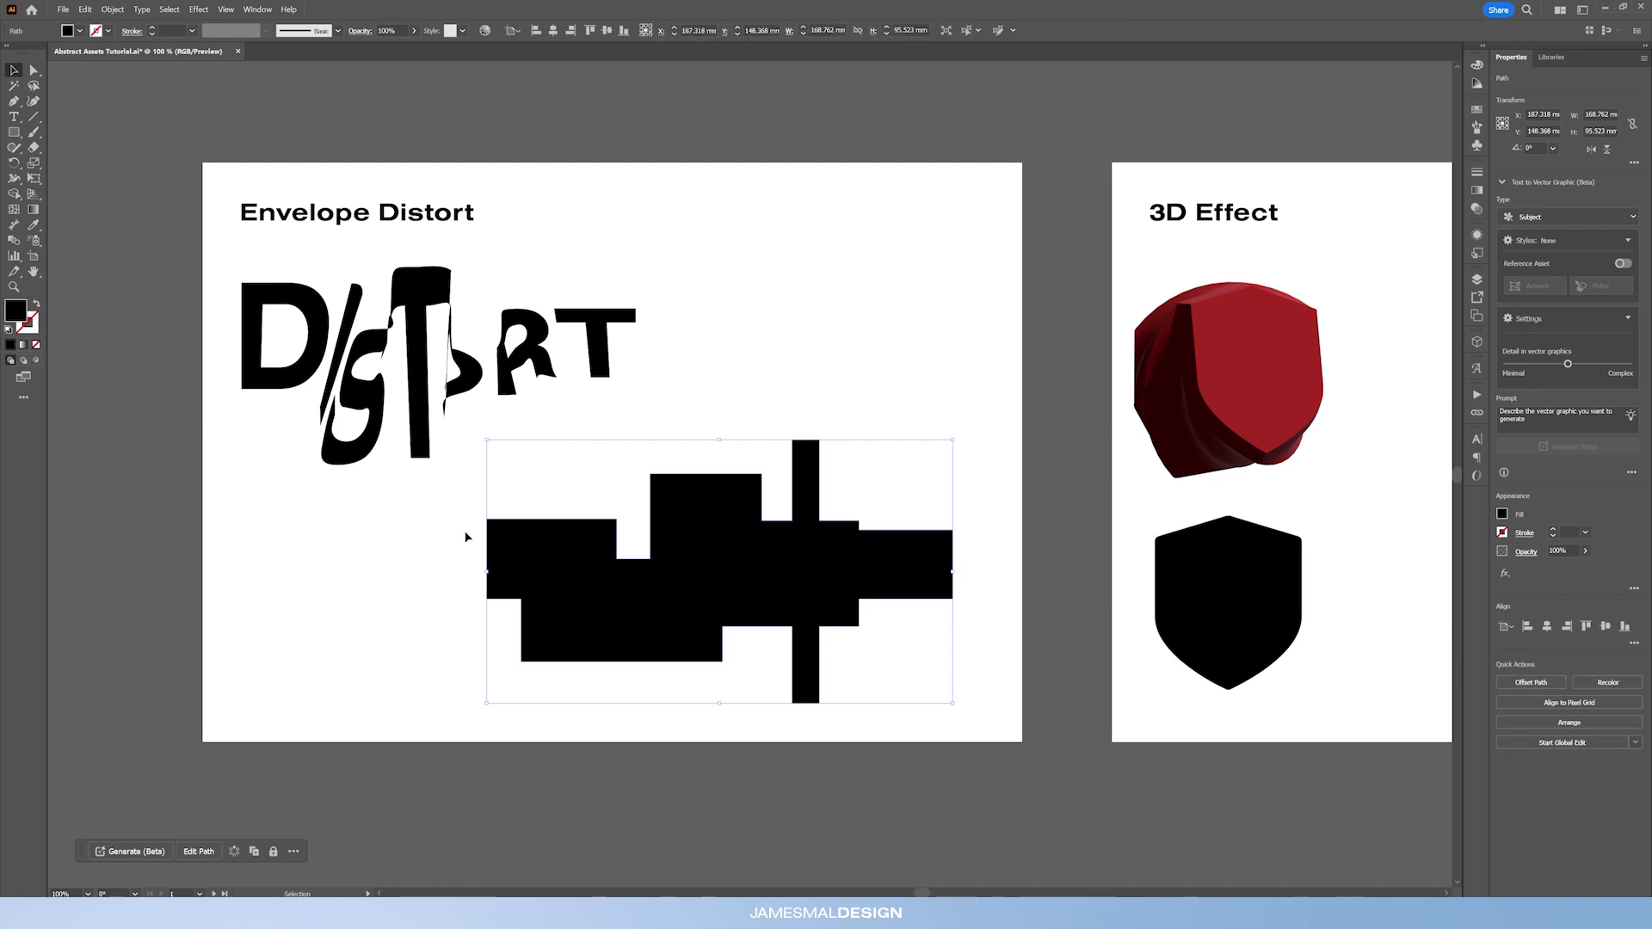
pyautogui.moveTo(733, 578); pyautogui.dragTo(741, 555)
# - Duplicate the "Envelope Distort" heading, place the copy beneath the merged shape and change its text to "TEST"
pyautogui.click(418, 215)
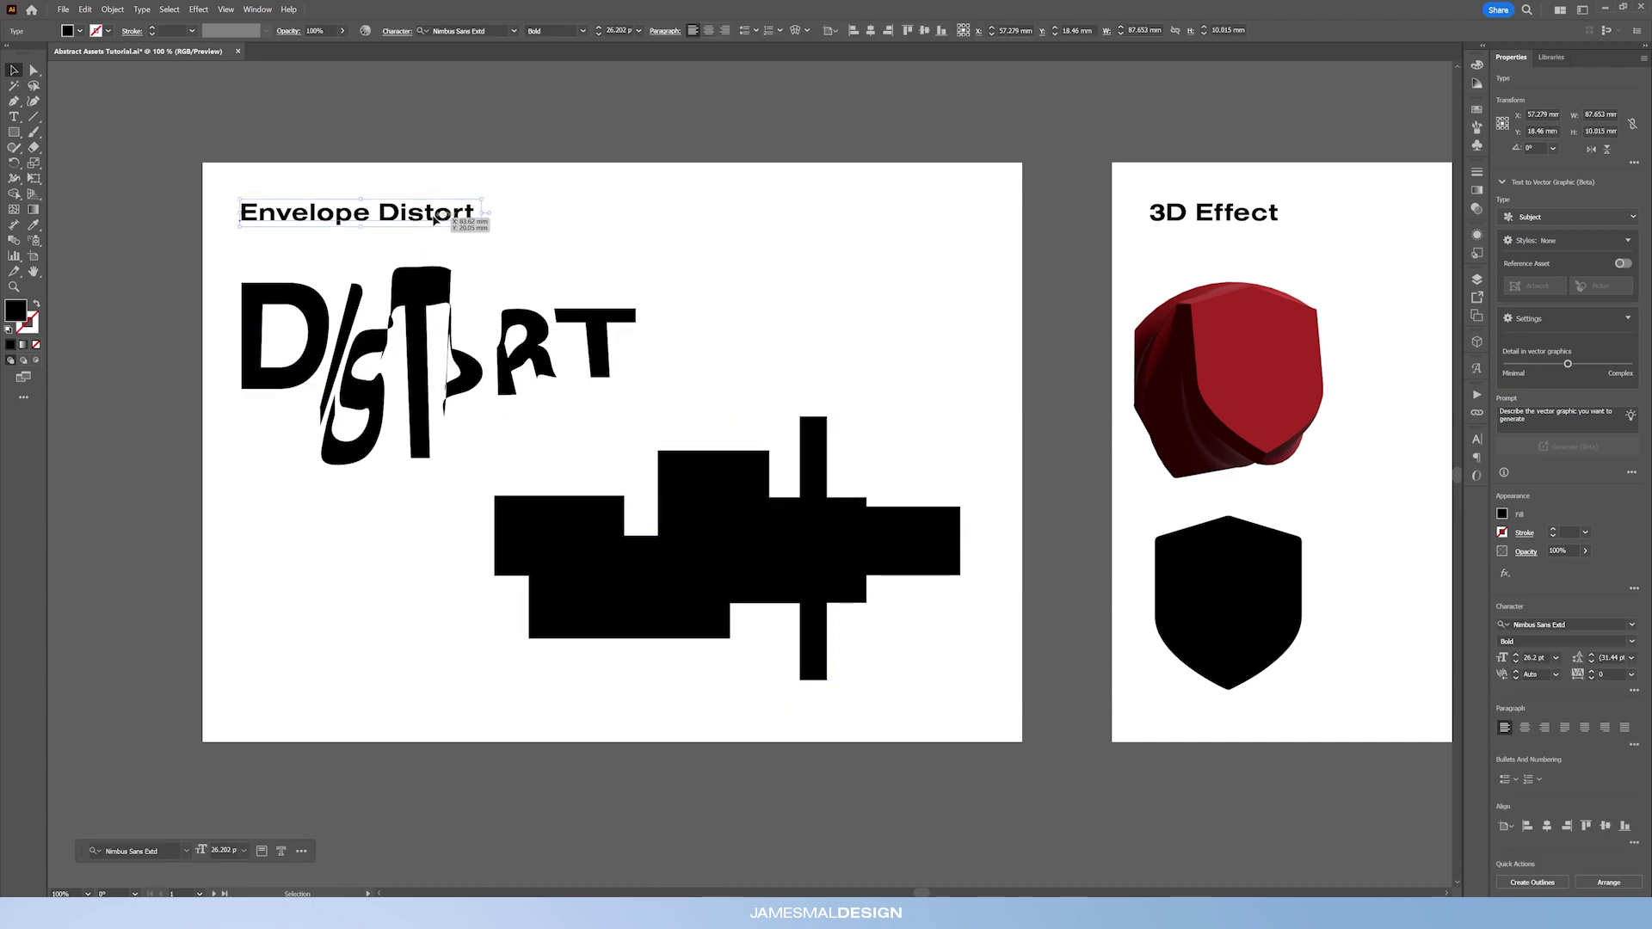
pyautogui.hotkey('ctrl', 'c')
pyautogui.hotkey('ctrl', 'v')
pyautogui.moveTo(757, 474); pyautogui.dragTo(711, 688)
pyautogui.tripleClick(710, 688)
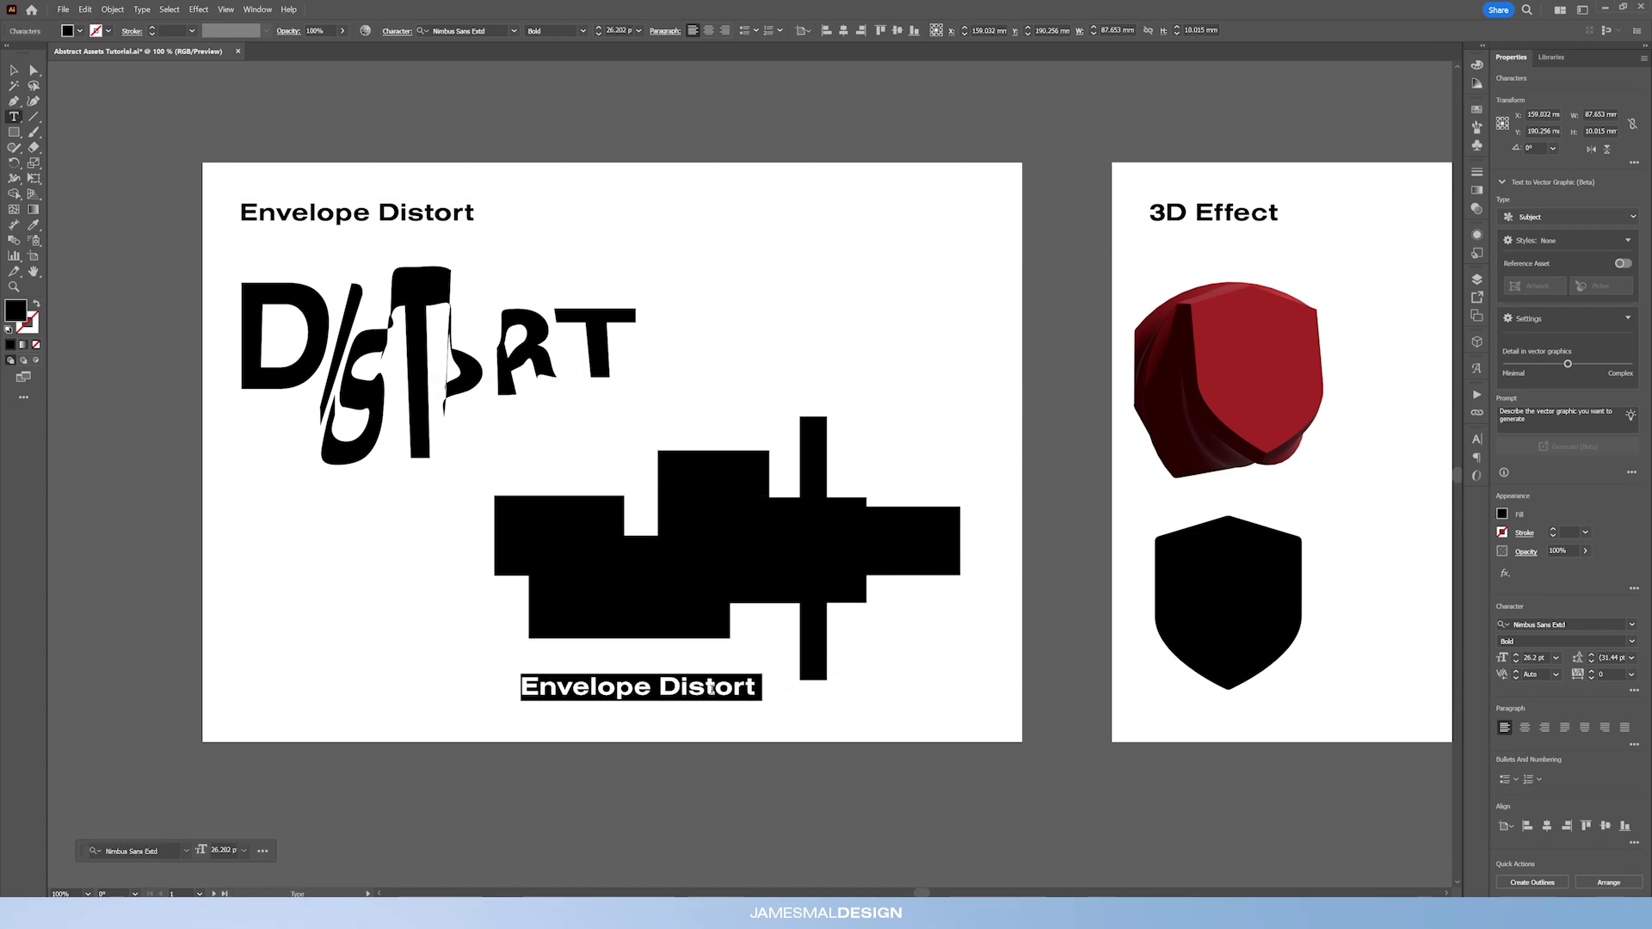
pyautogui.write('TEST')
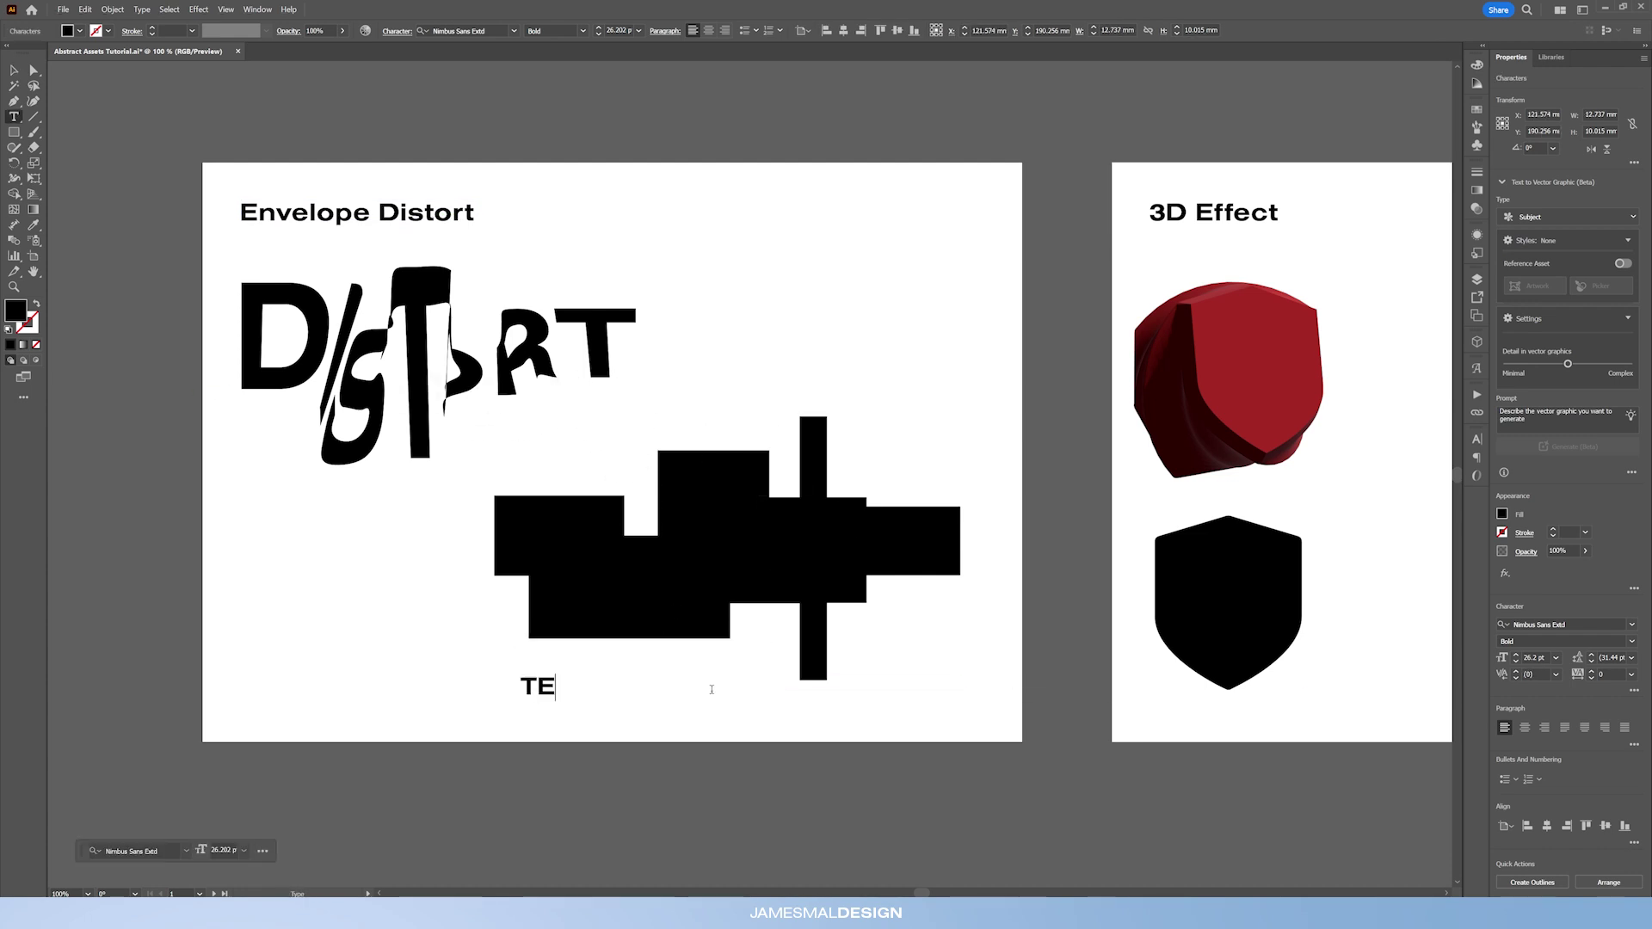
pyautogui.click(13, 70)
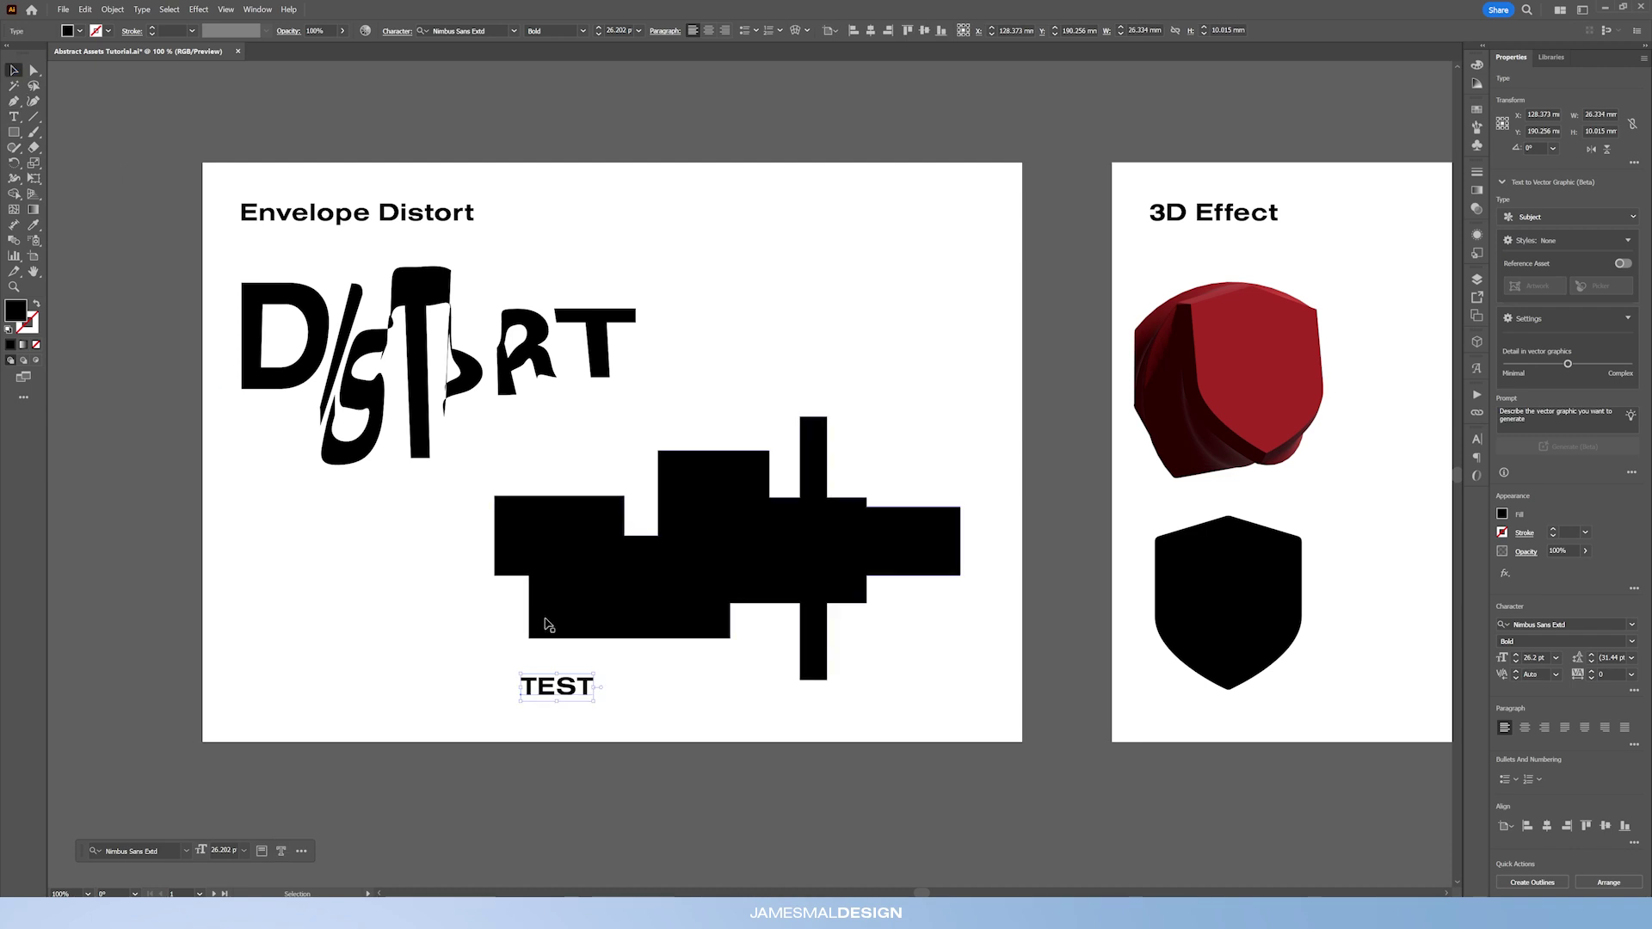
# - Enlarge the TEST text to about 128 mm wide and position it over the middle of the merged shape
pyautogui.hscroll(5, 867, 572)
pyautogui.hscroll(-5, 868, 572)
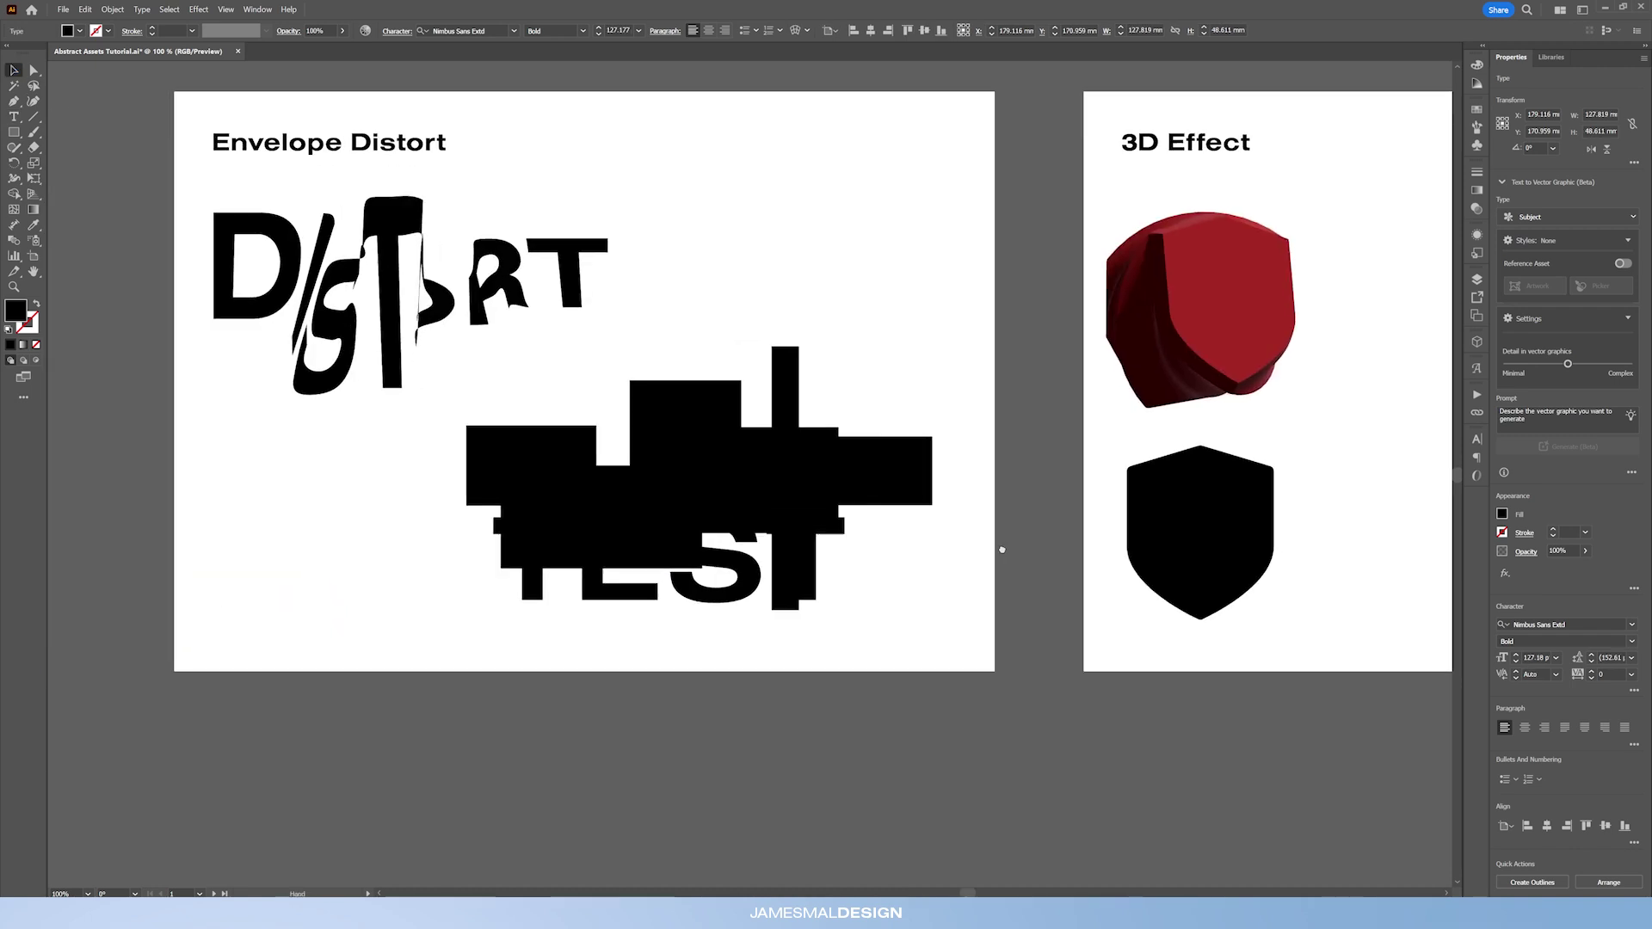
pyautogui.moveTo(778, 569); pyautogui.dragTo(780, 482)
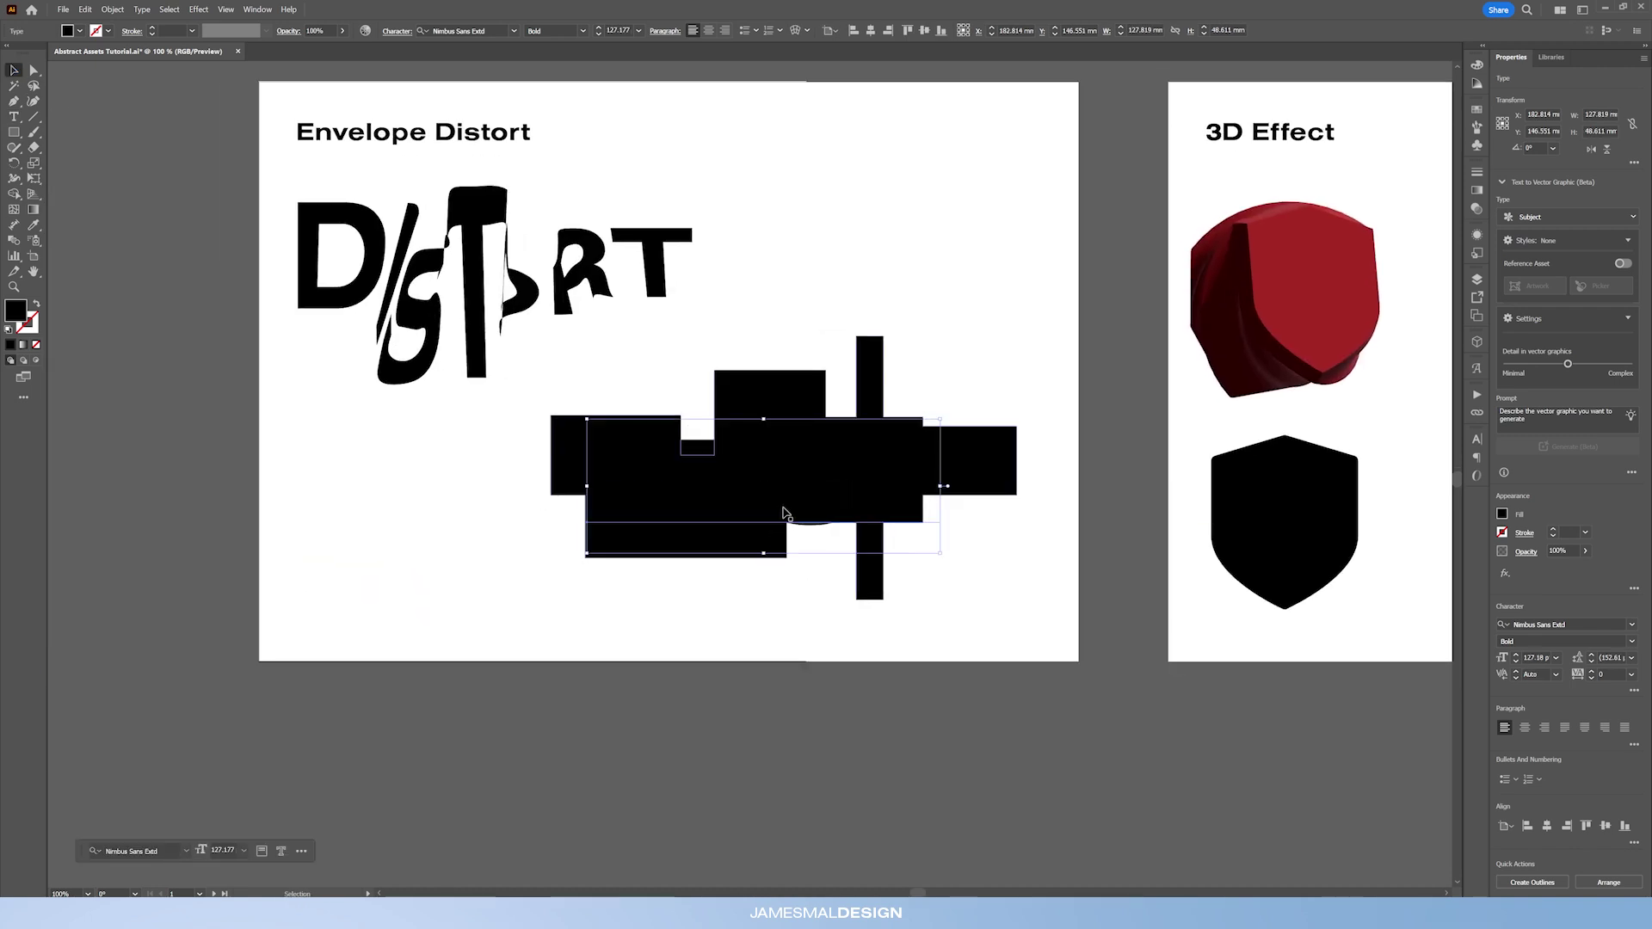
# - Bring the merged rectangle shape to the front, above the TEST text
pyautogui.rightClick(778, 472)
pyautogui.click(761, 387)
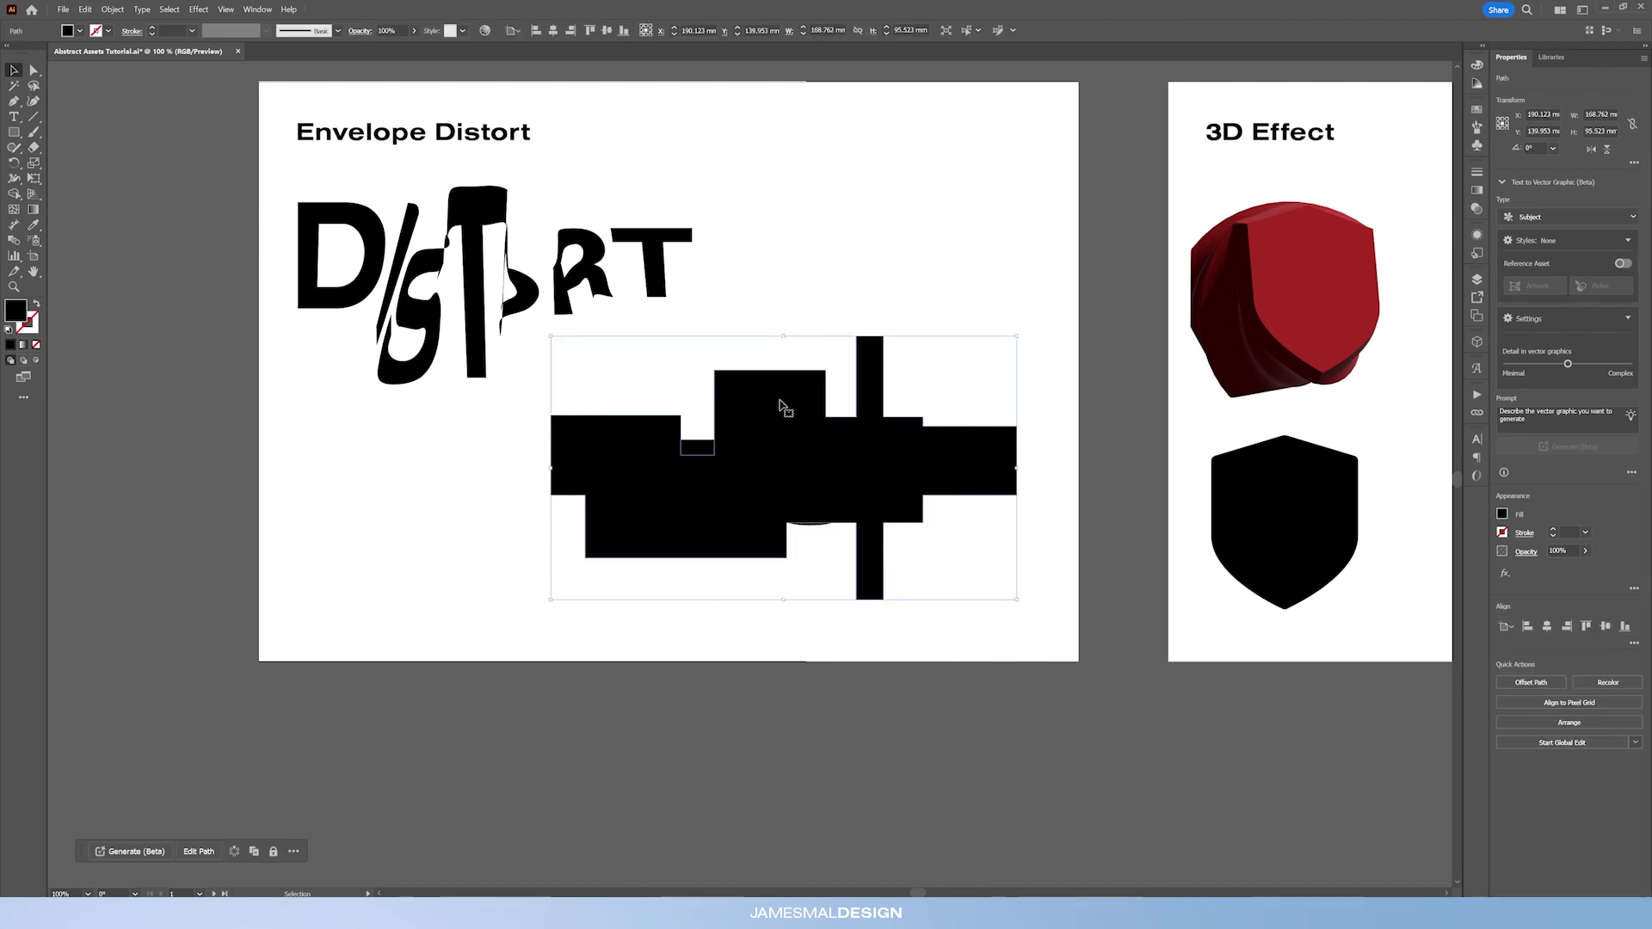
pyautogui.rightClick(780, 400)
pyautogui.moveTo(889, 756)
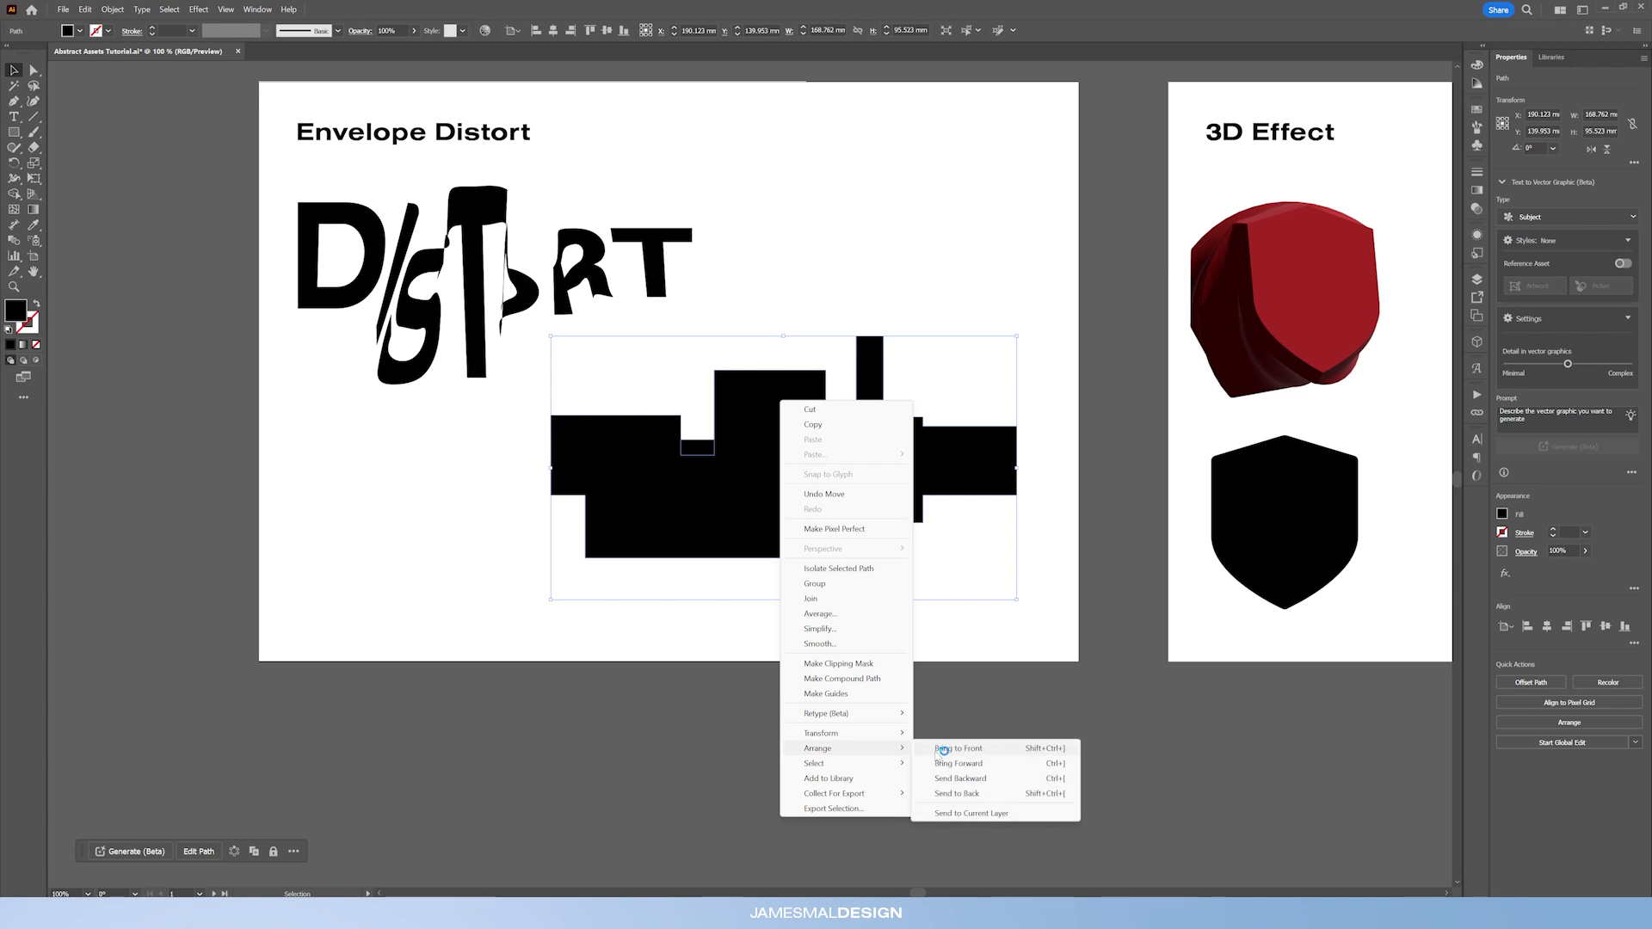
pyautogui.click(943, 748)
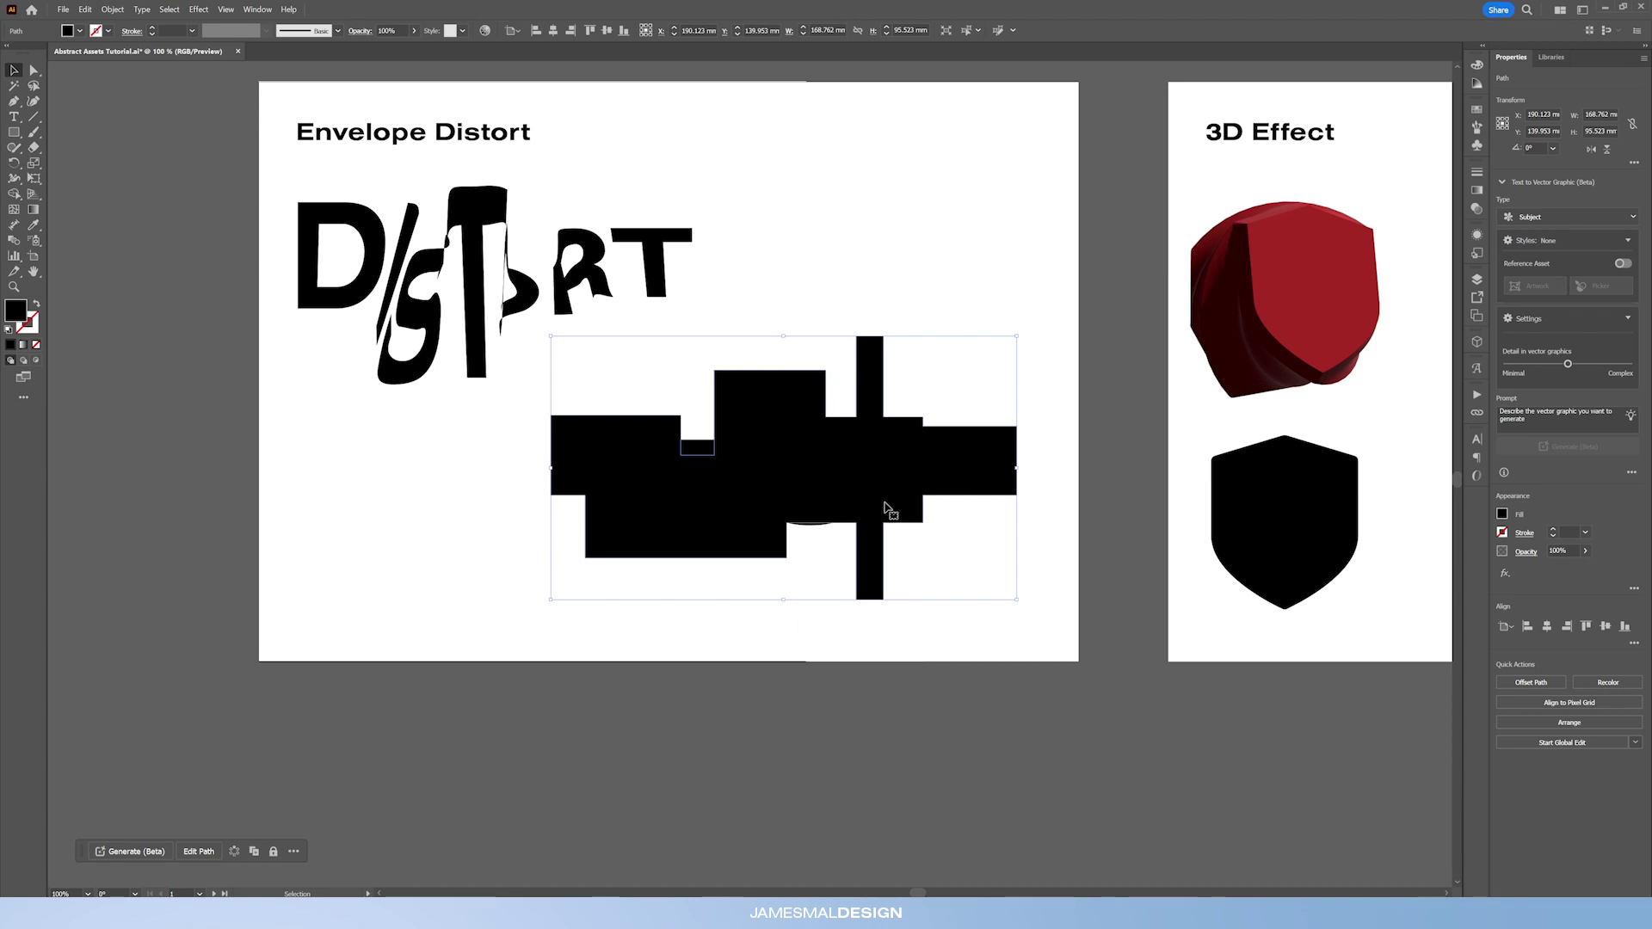
pyautogui.click(740, 671)
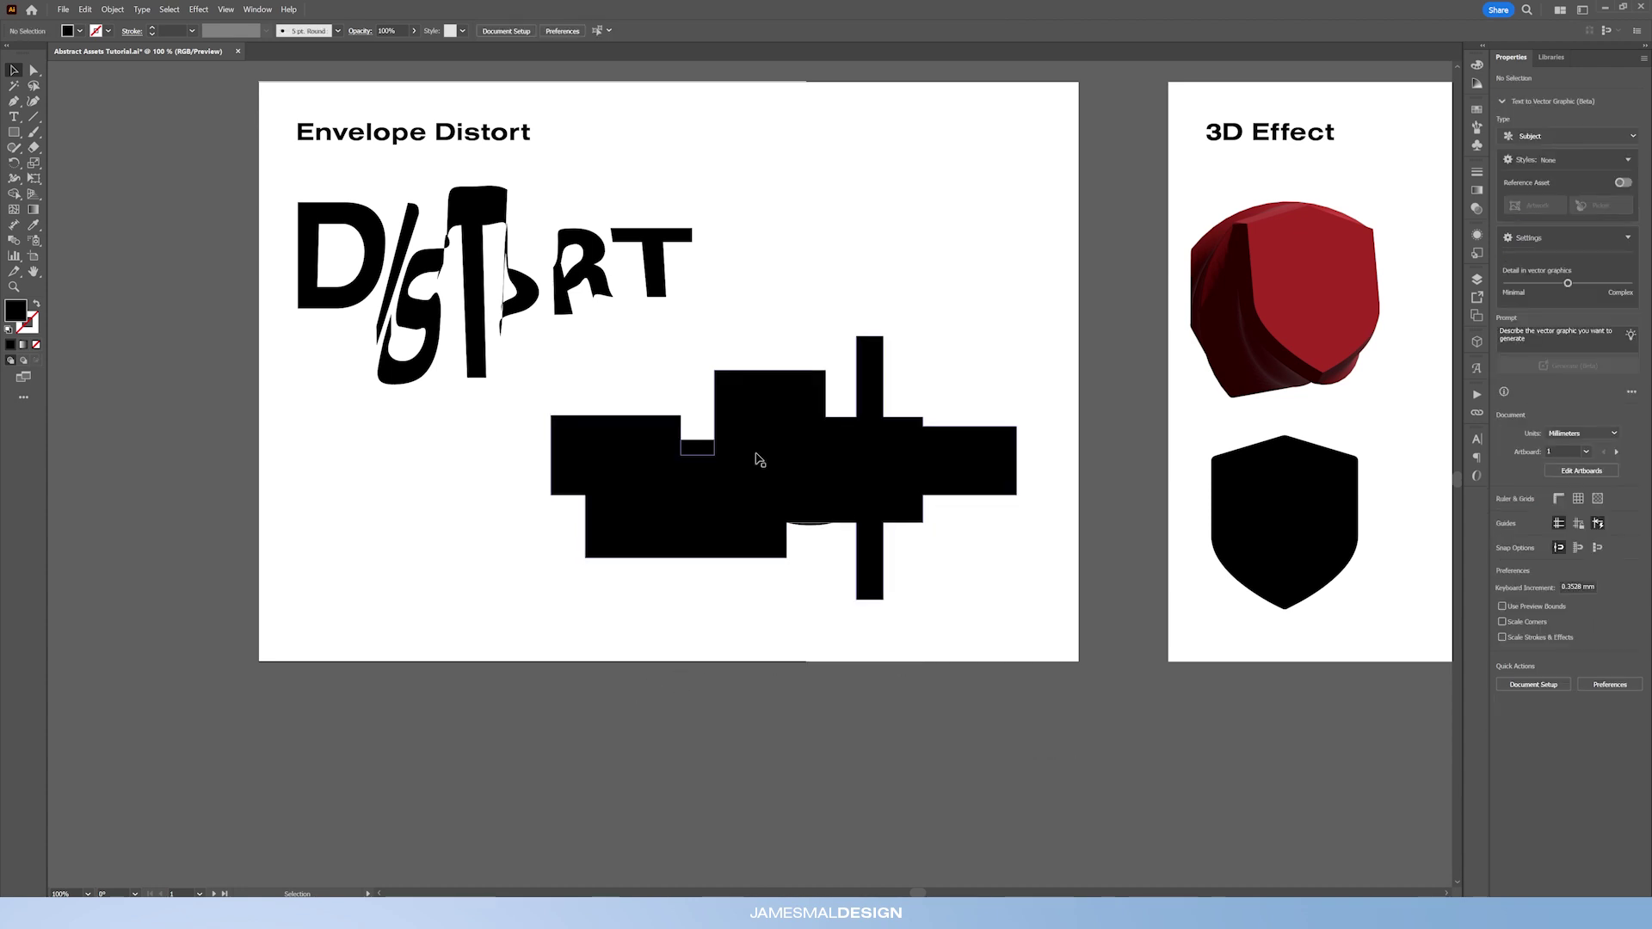
# - Envelope-distort the TEST text using the merged shape as the top object, and shift the result slightly down the artboard
pyautogui.click(777, 478)
pyautogui.moveTo(701, 663); pyautogui.dragTo(973, 379)
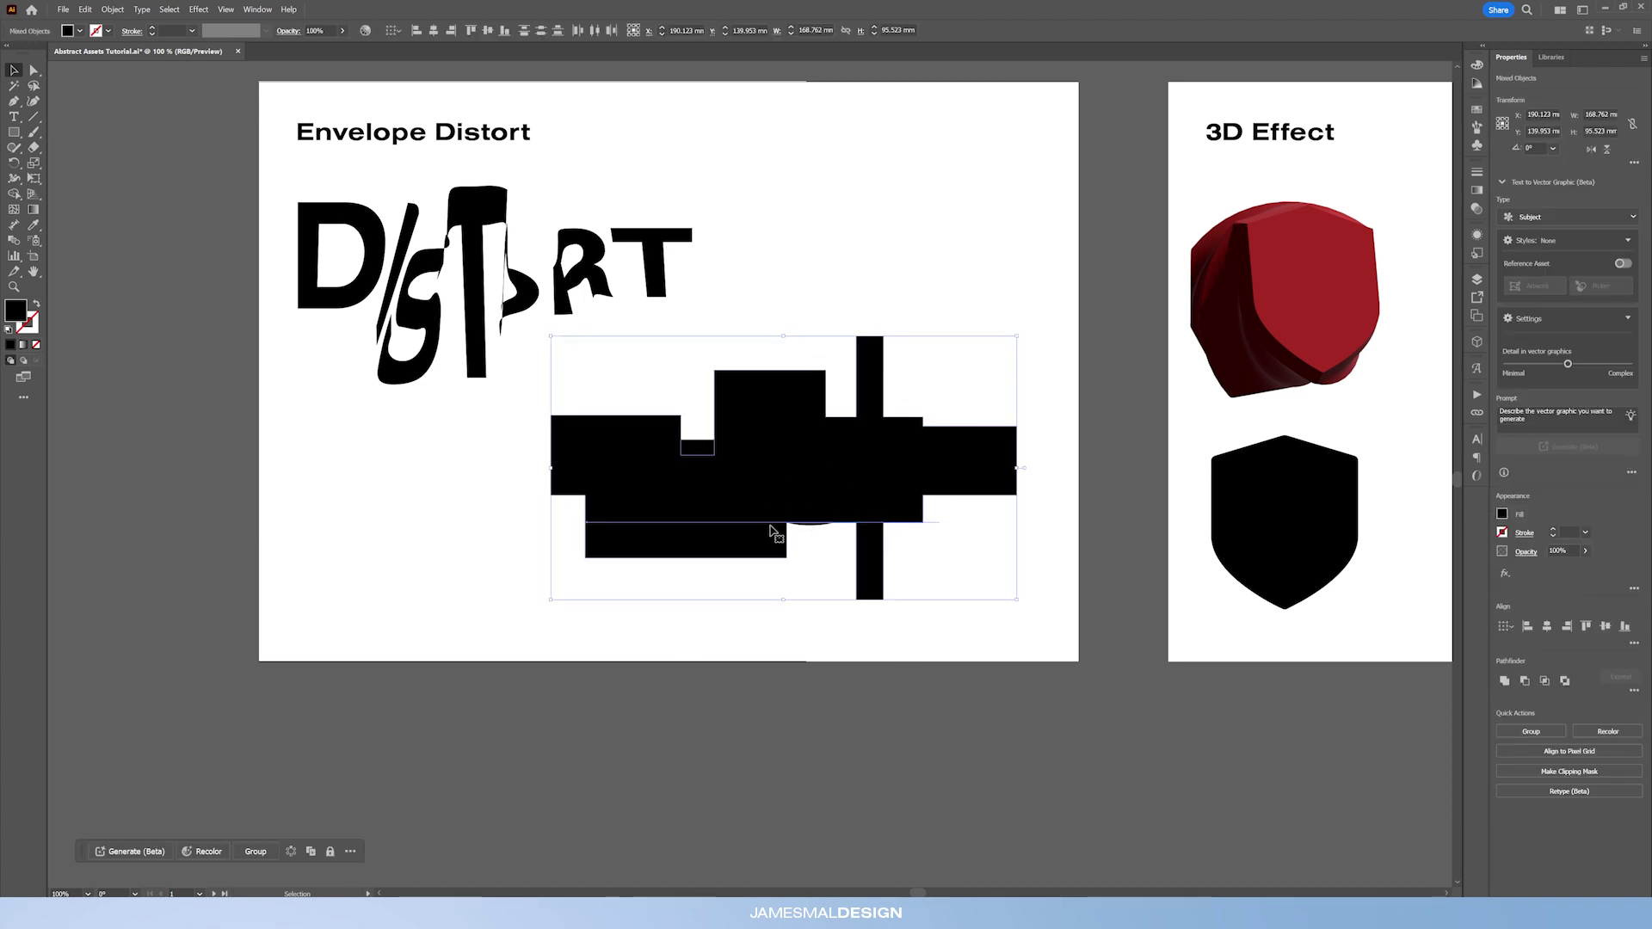
pyautogui.click(113, 9)
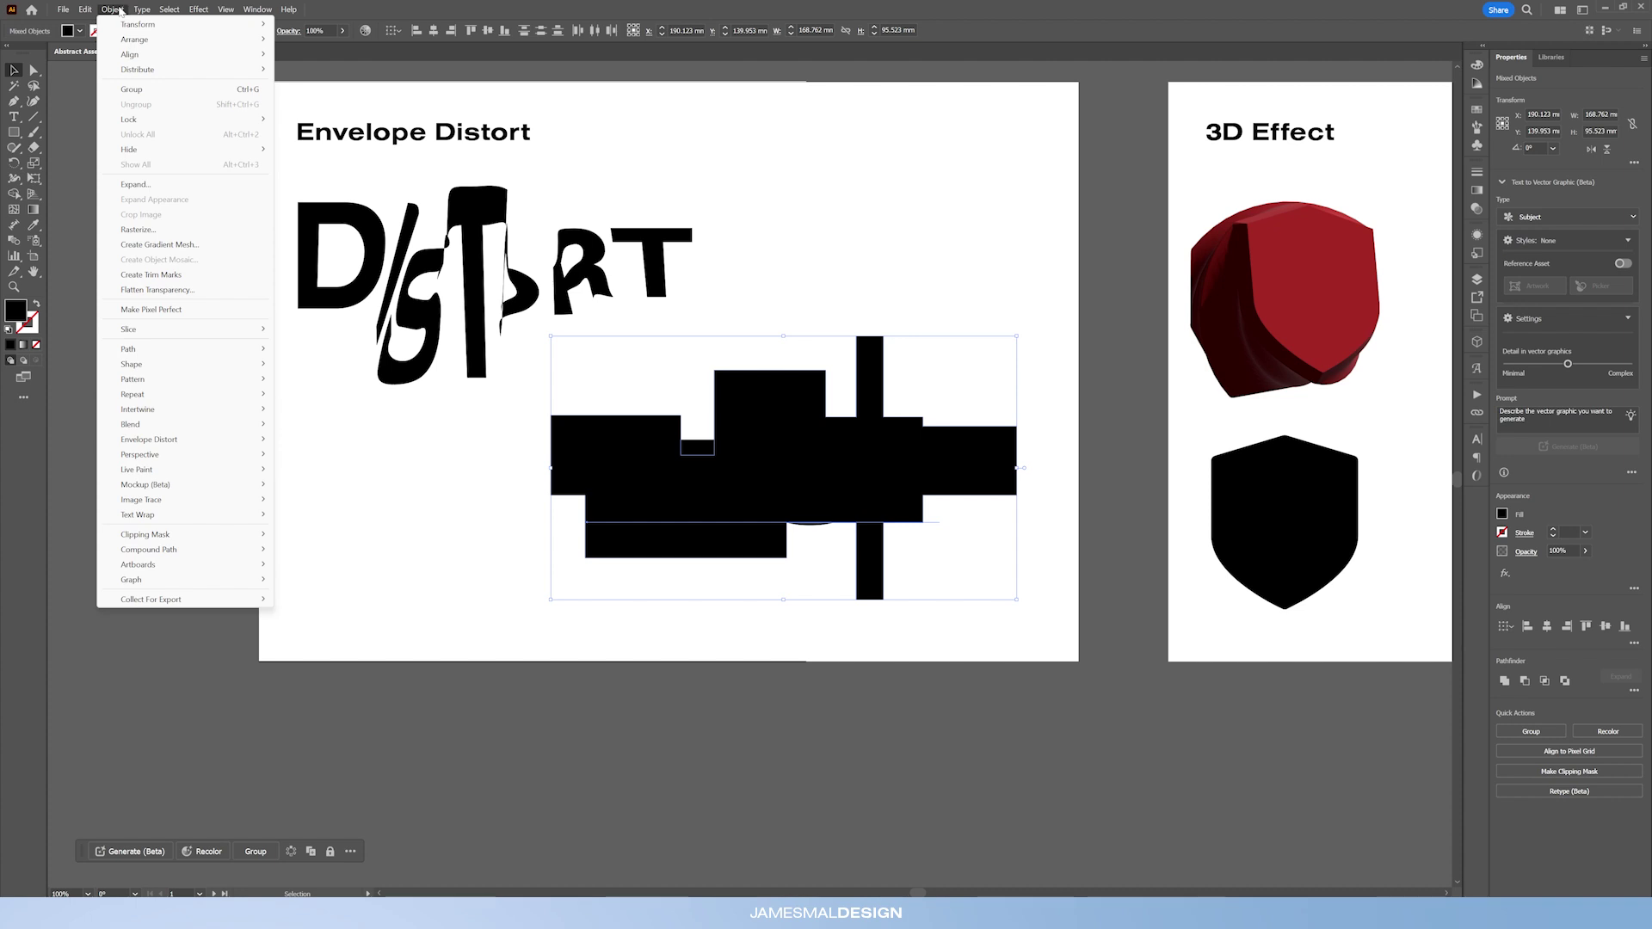
pyautogui.moveTo(213, 444)
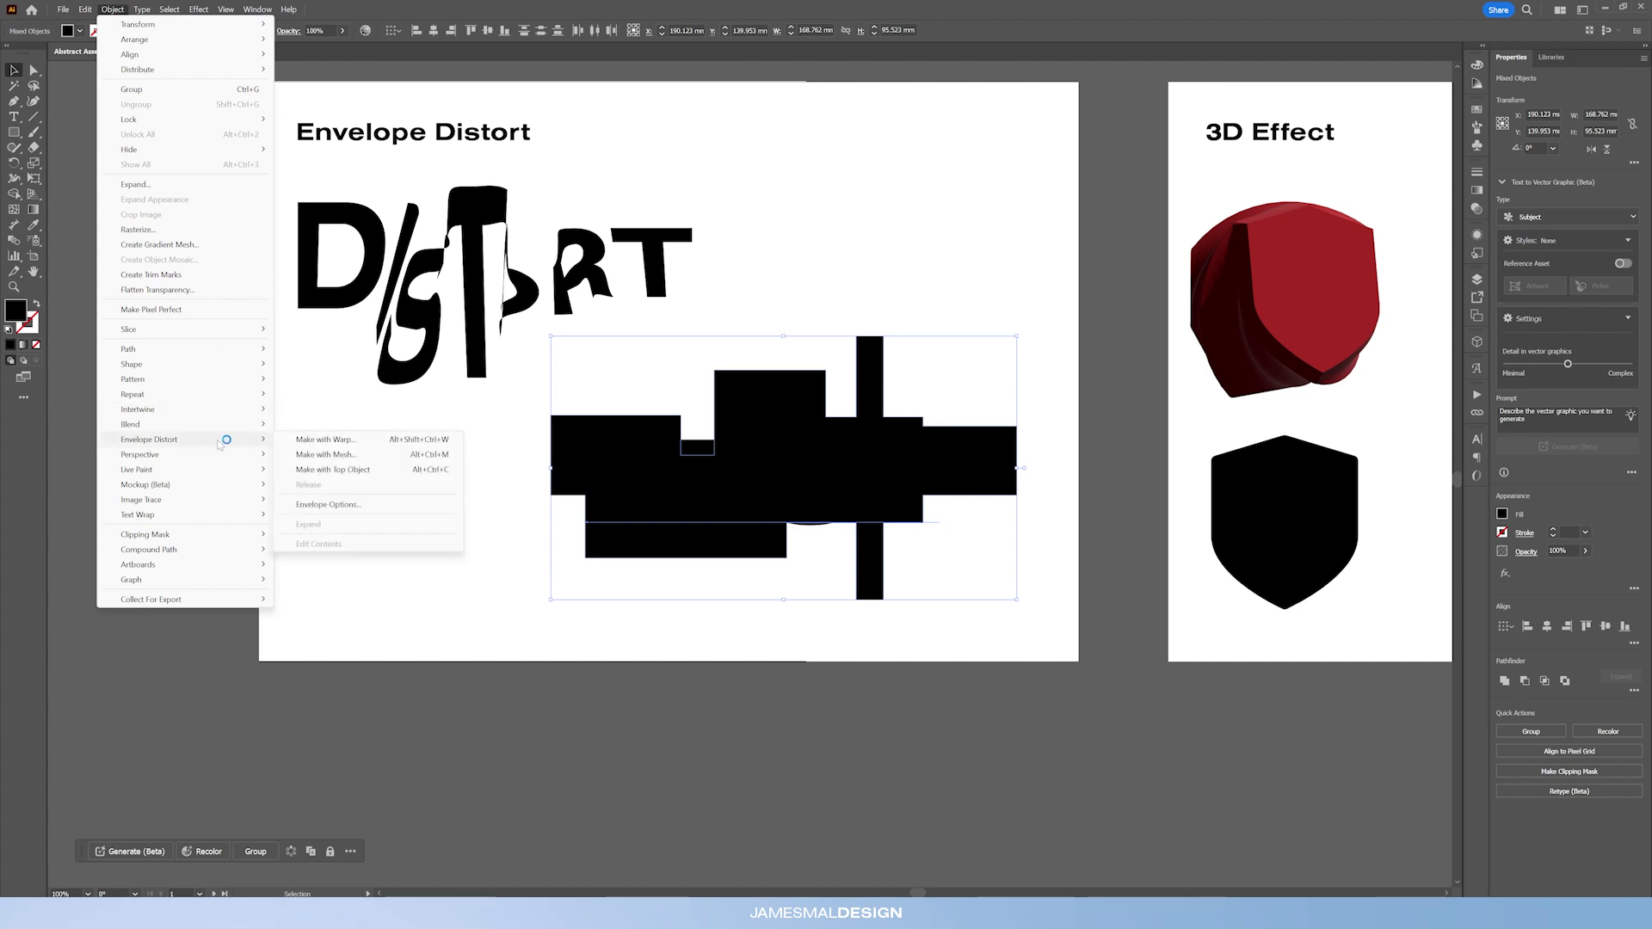
pyautogui.click(358, 473)
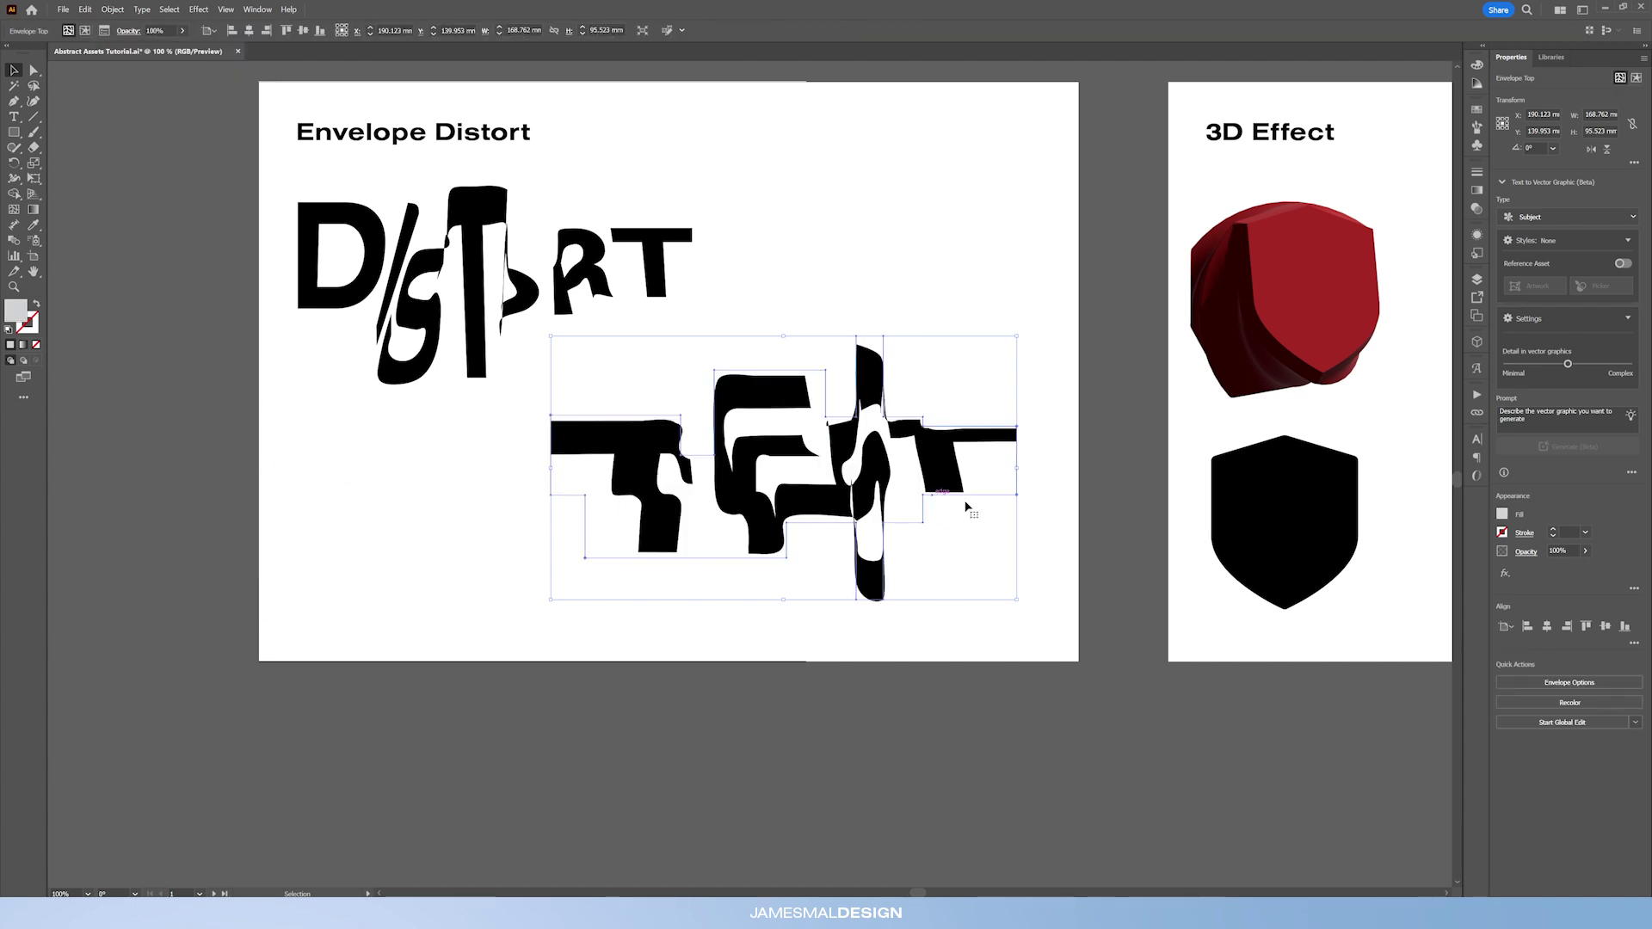
pyautogui.moveTo(850, 498); pyautogui.dragTo(838, 513)
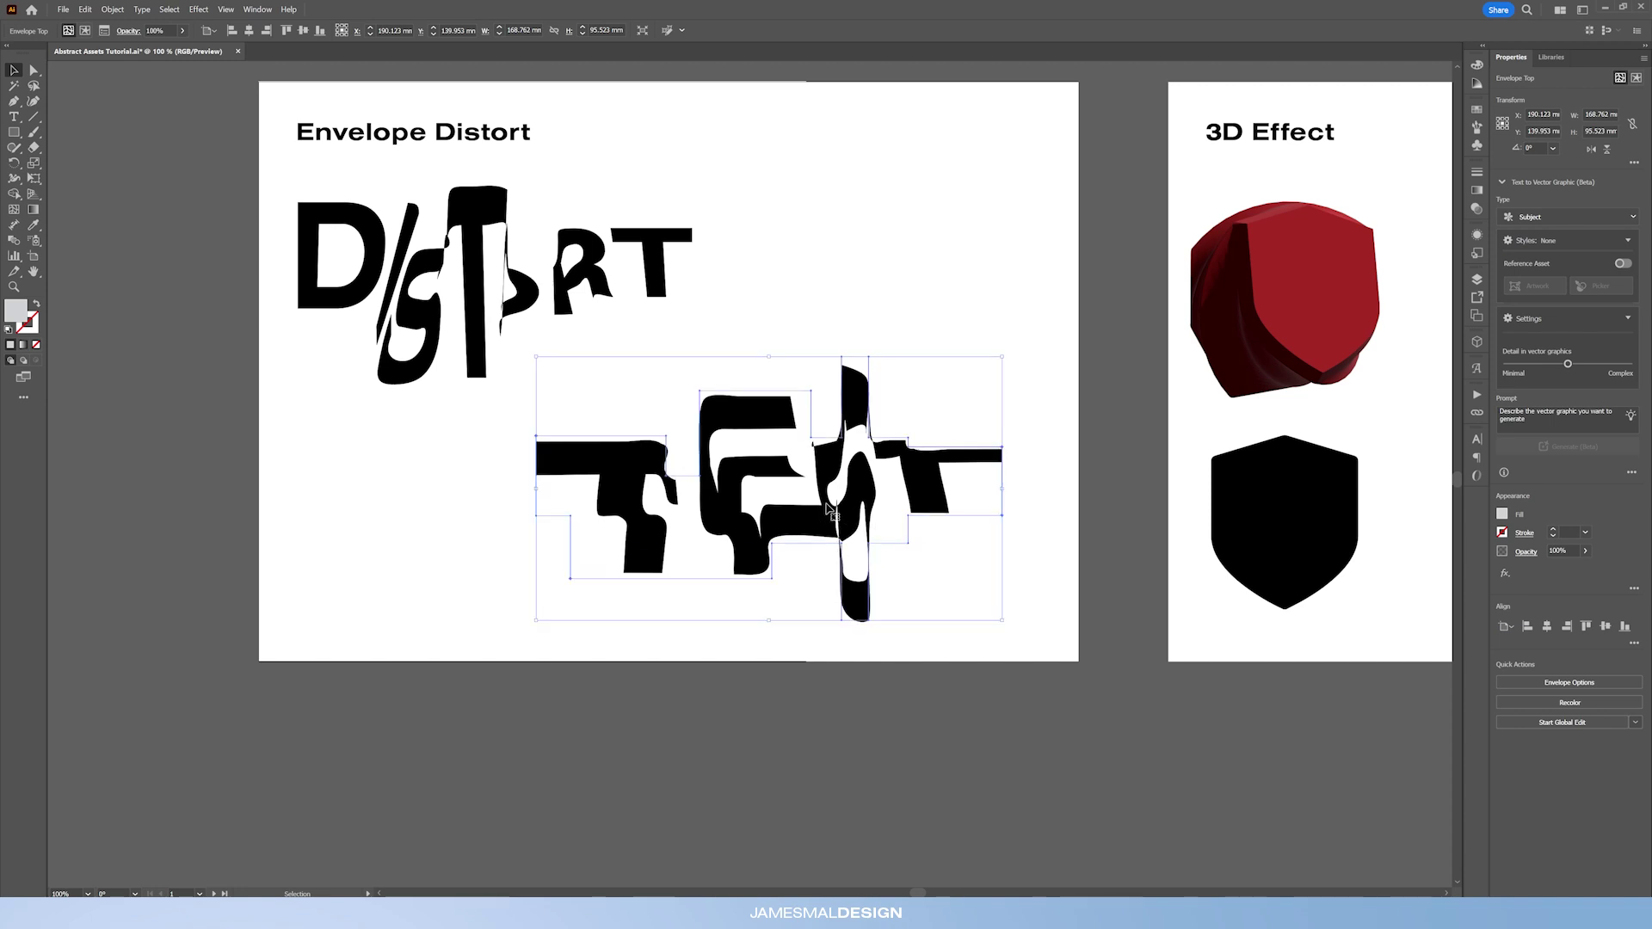
# - Edit the live text inside the TEST envelope, trying "asdasda" and replacing it with "ttttt"
pyautogui.doubleClick(825, 513)
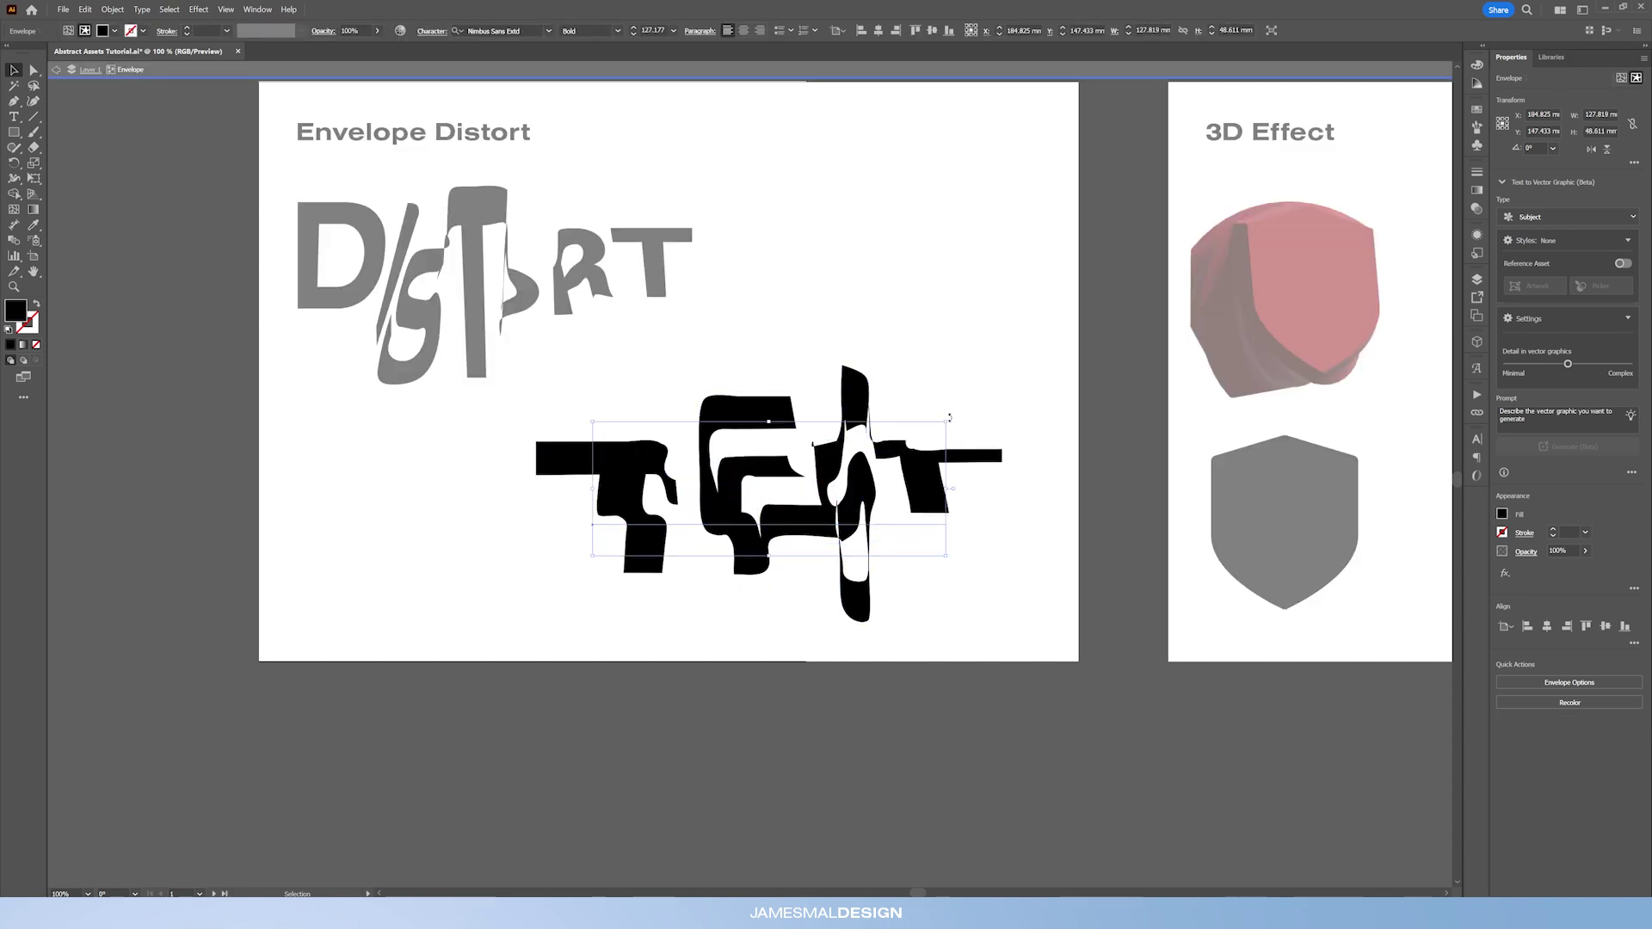
pyautogui.doubleClick(750, 496)
pyautogui.write('asdasda')
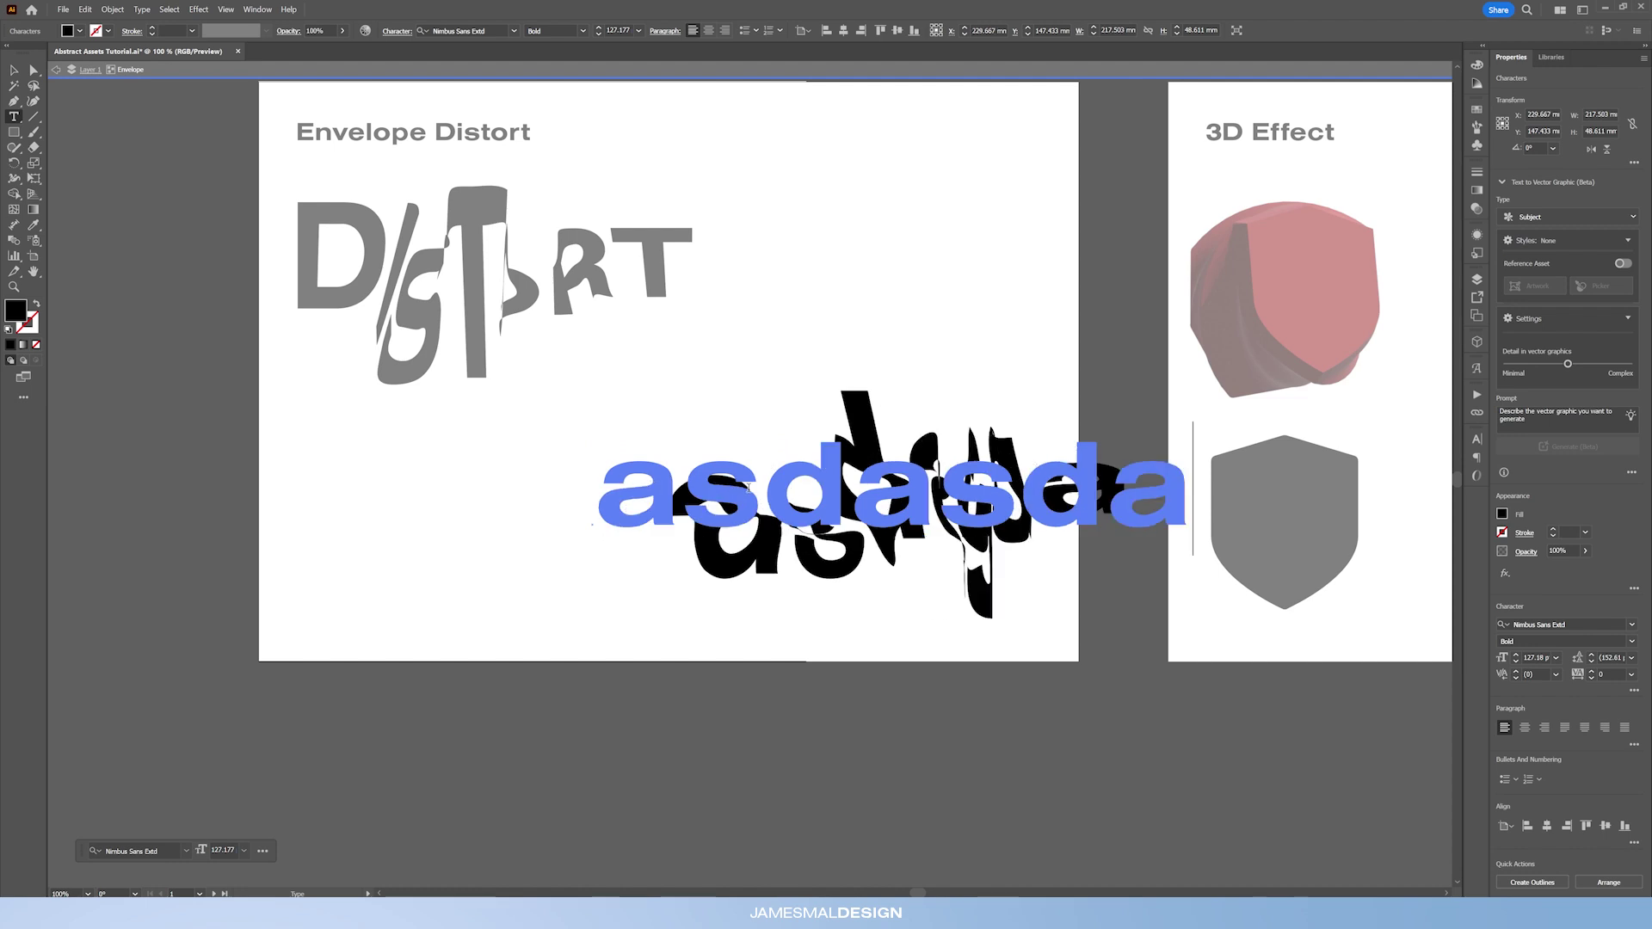
pyautogui.press('BackSpace')
pyautogui.press('BackSpace')
pyautogui.press('BackSpace')
pyautogui.press('BackSpace')
pyautogui.press('BackSpace')
pyautogui.press('BackSpace')
pyautogui.press('BackSpace')
pyautogui.write('ttttt')
pyautogui.press('Escape')
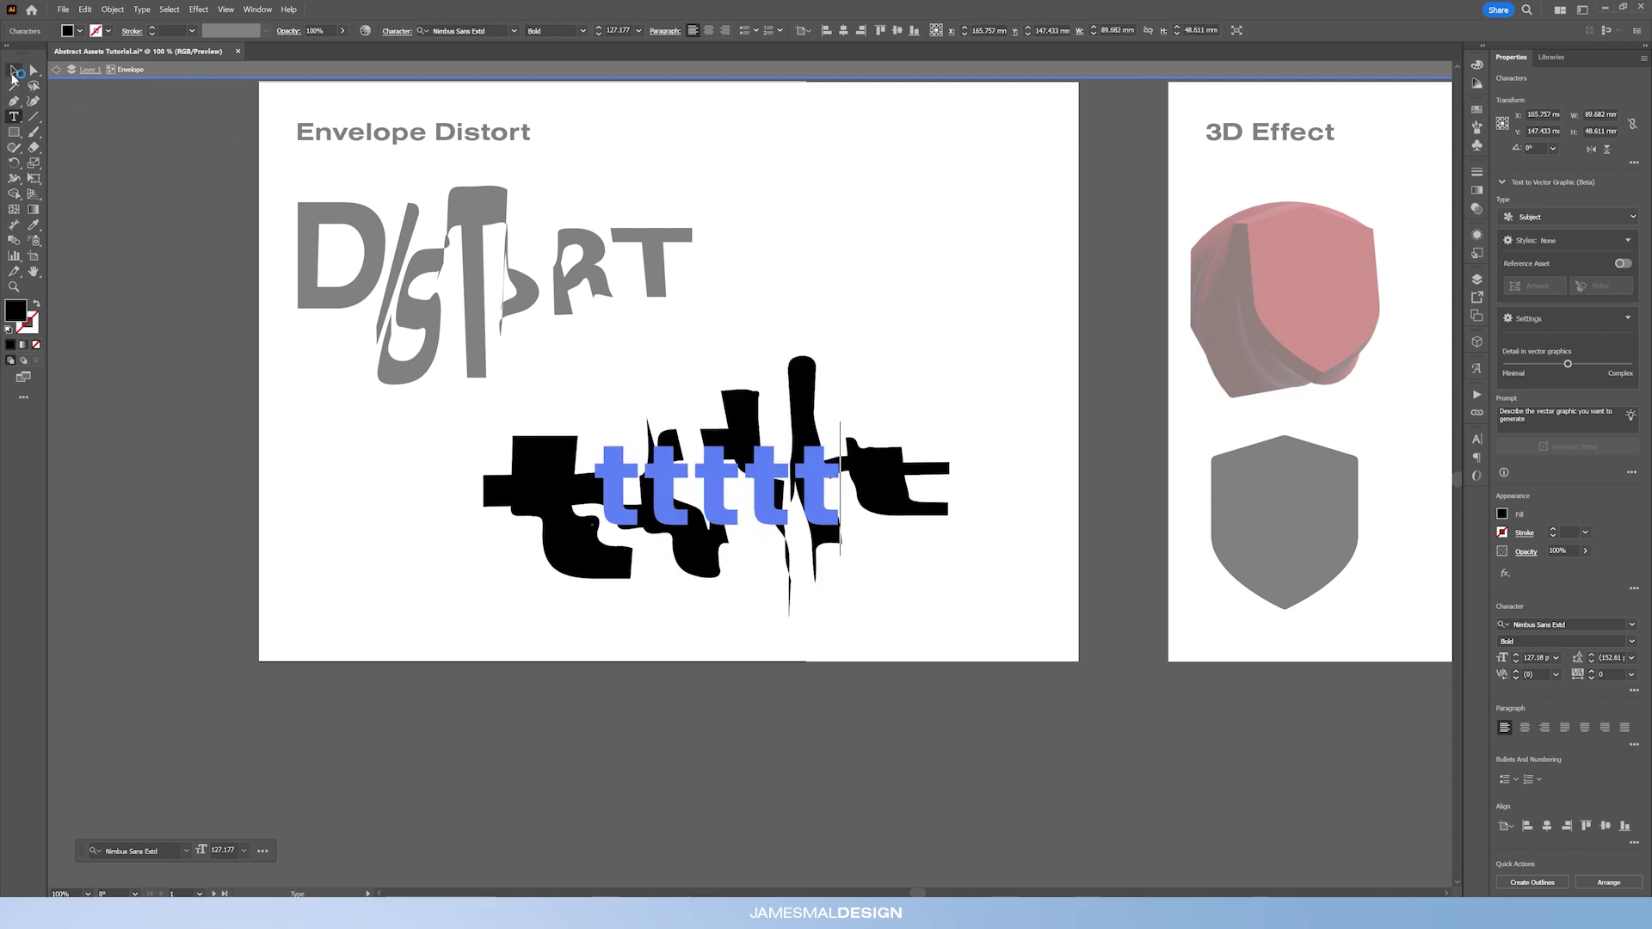
# - Slightly resize the "ttttt" text inside the envelope and leave isolation mode
pyautogui.moveTo(844, 421); pyautogui.dragTo(873, 405)
pyautogui.click(541, 569)
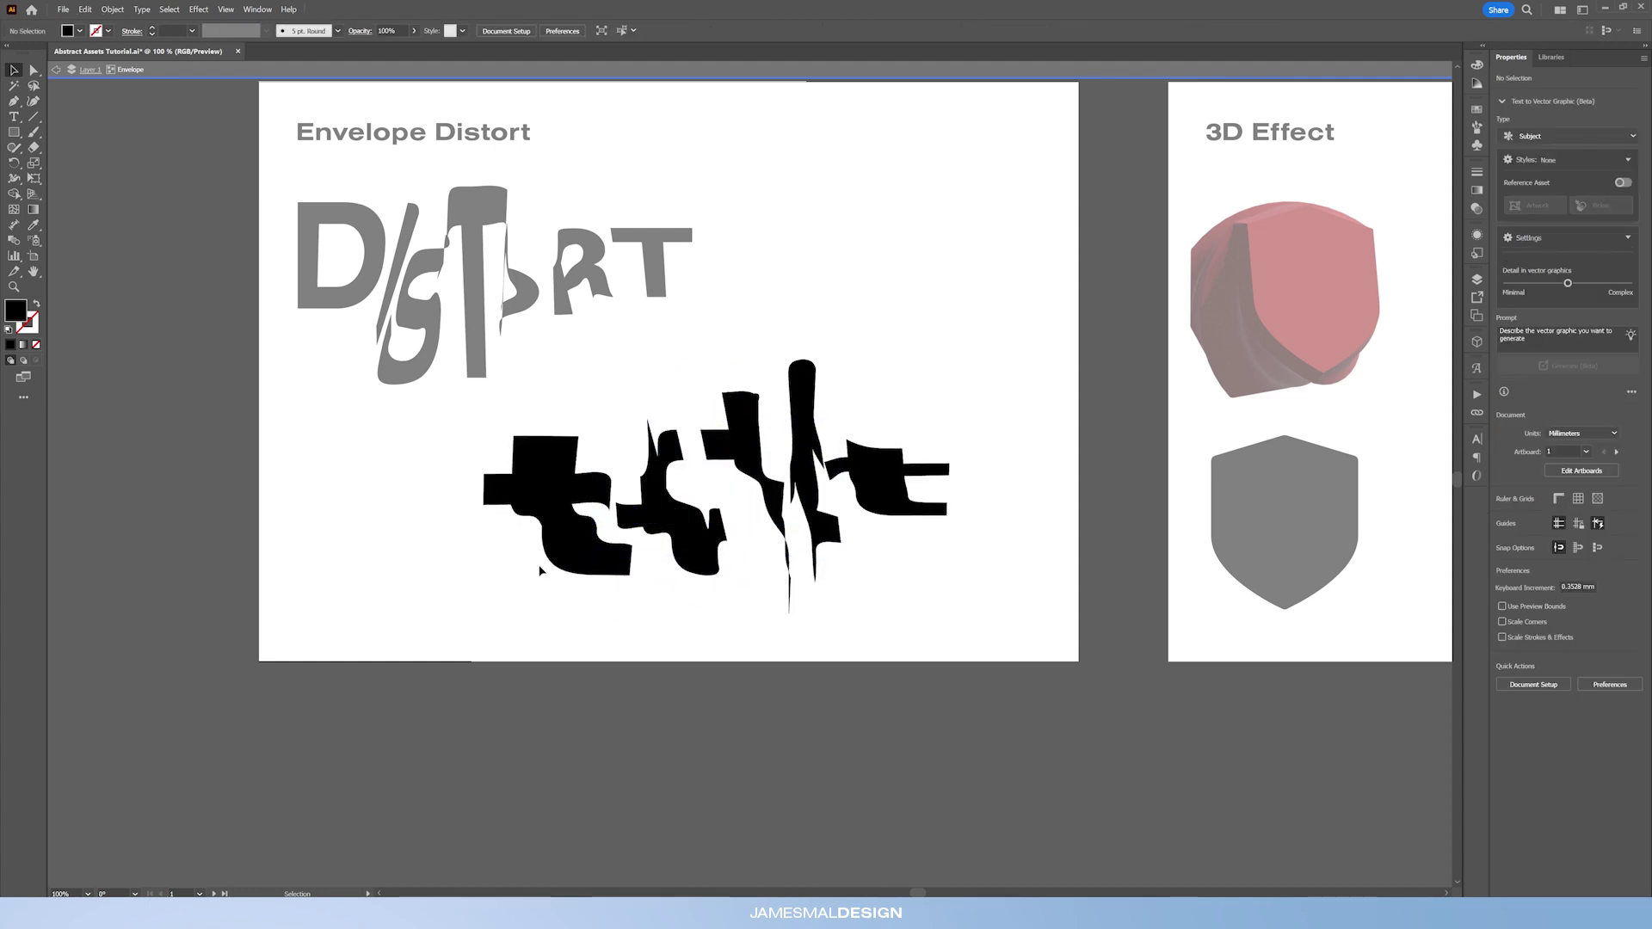
pyautogui.doubleClick(719, 659)
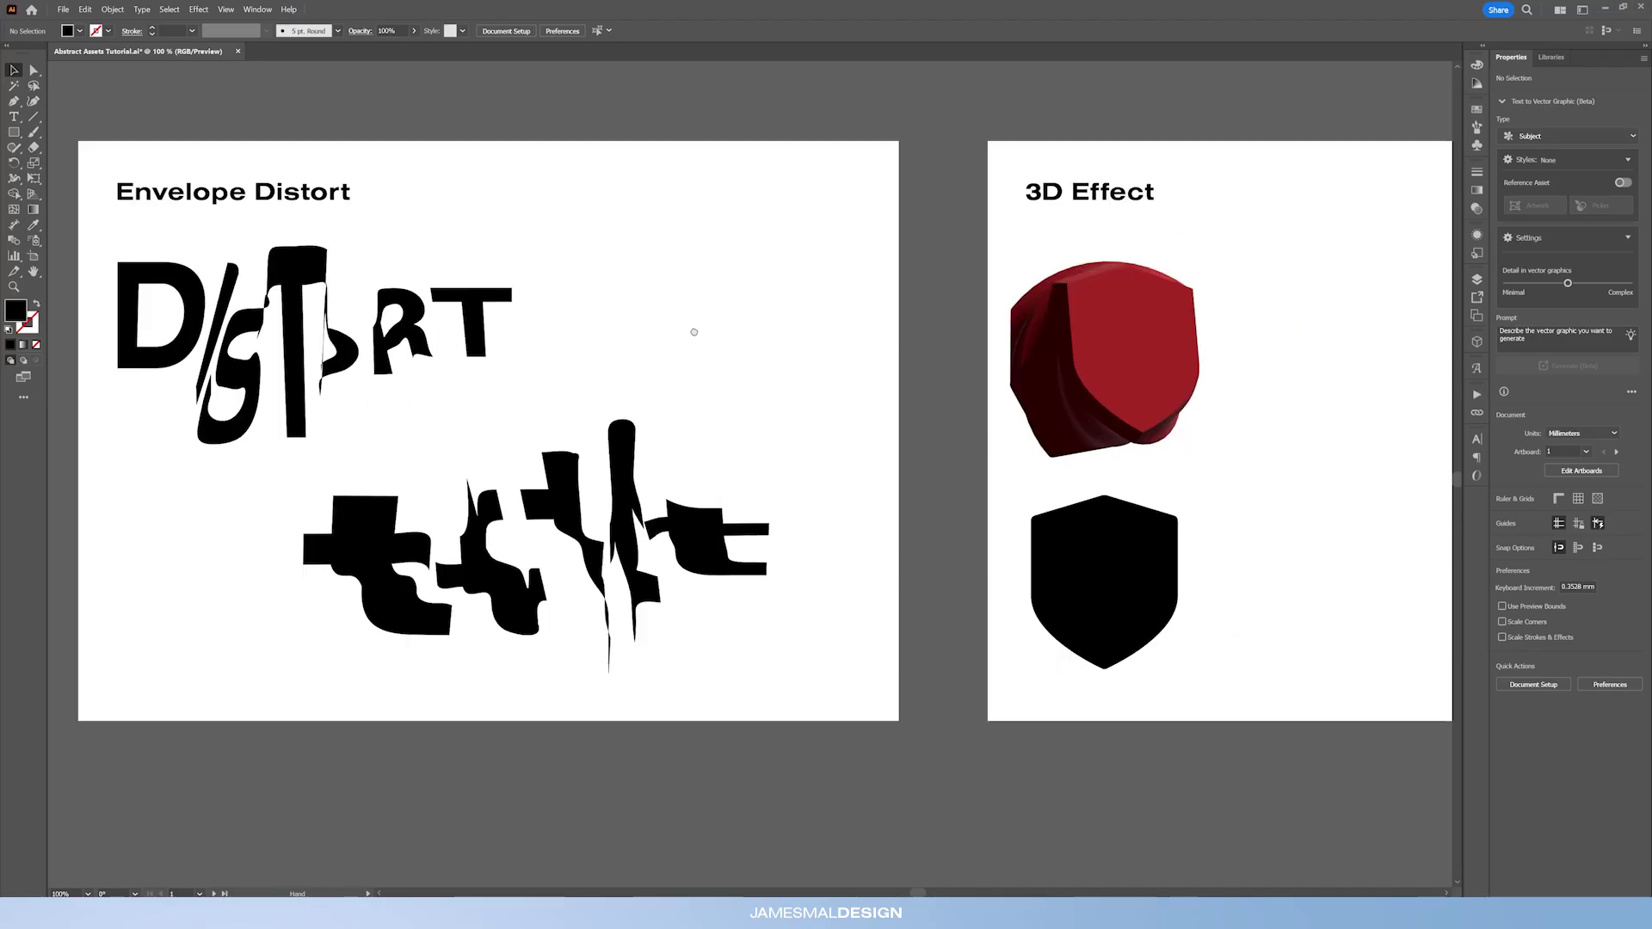
pyautogui.hscroll(5, 860, 344)
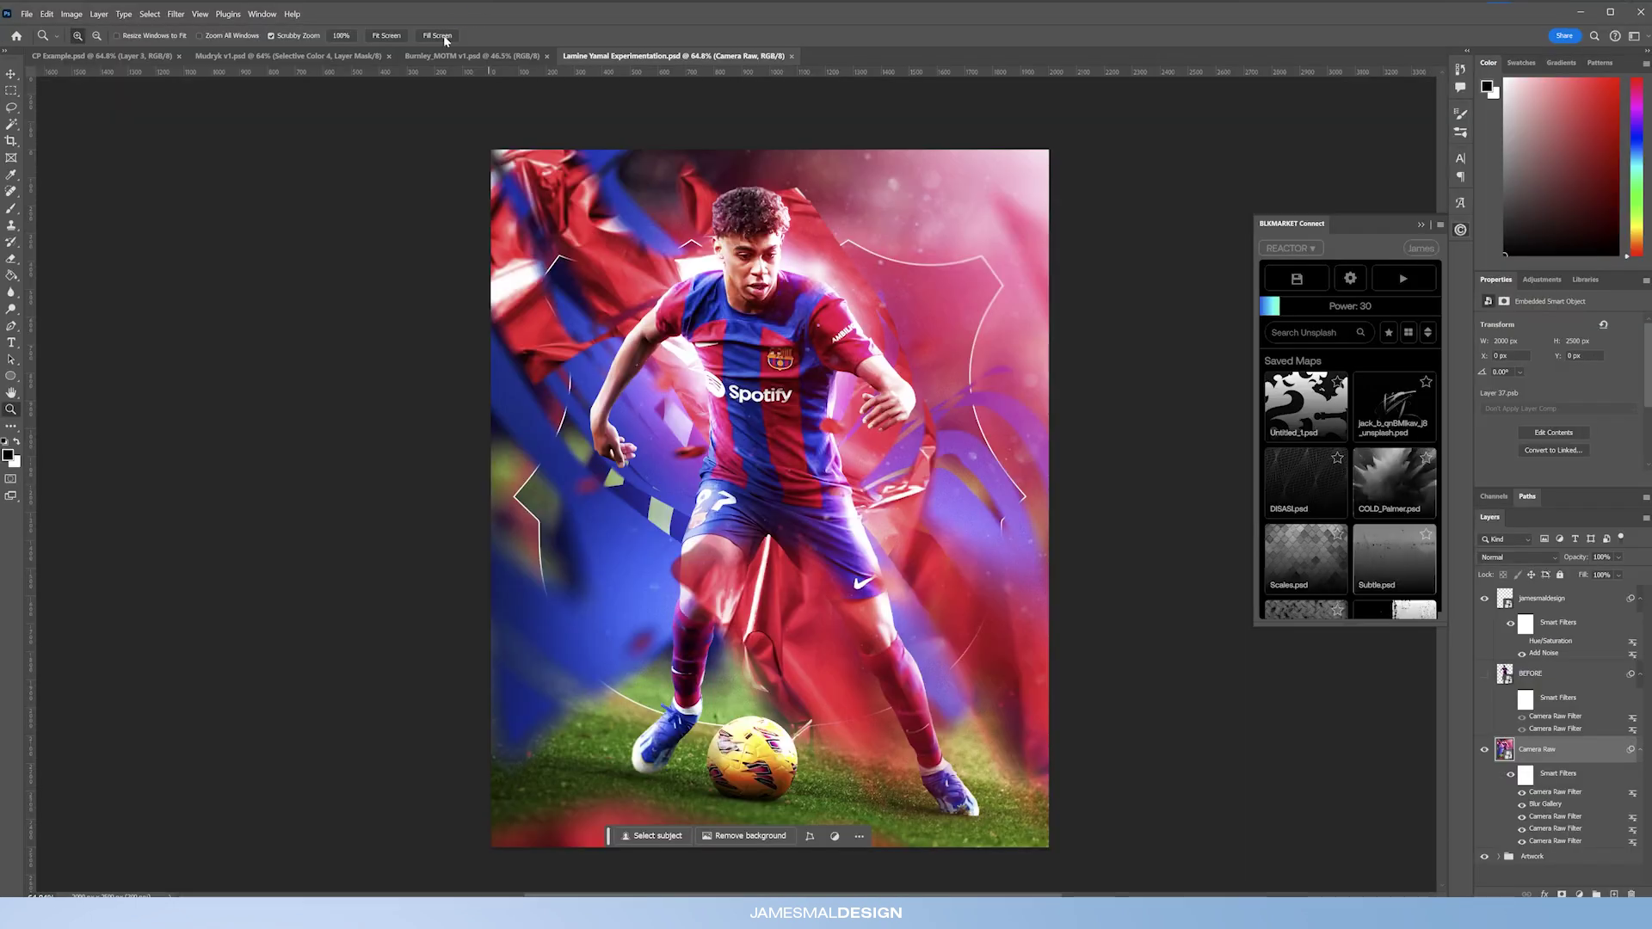
# - Switch to Photoshop and examine the two man-of-the-match posters in Burnley_MOTM v1.psd up close
pyautogui.click(472, 56)
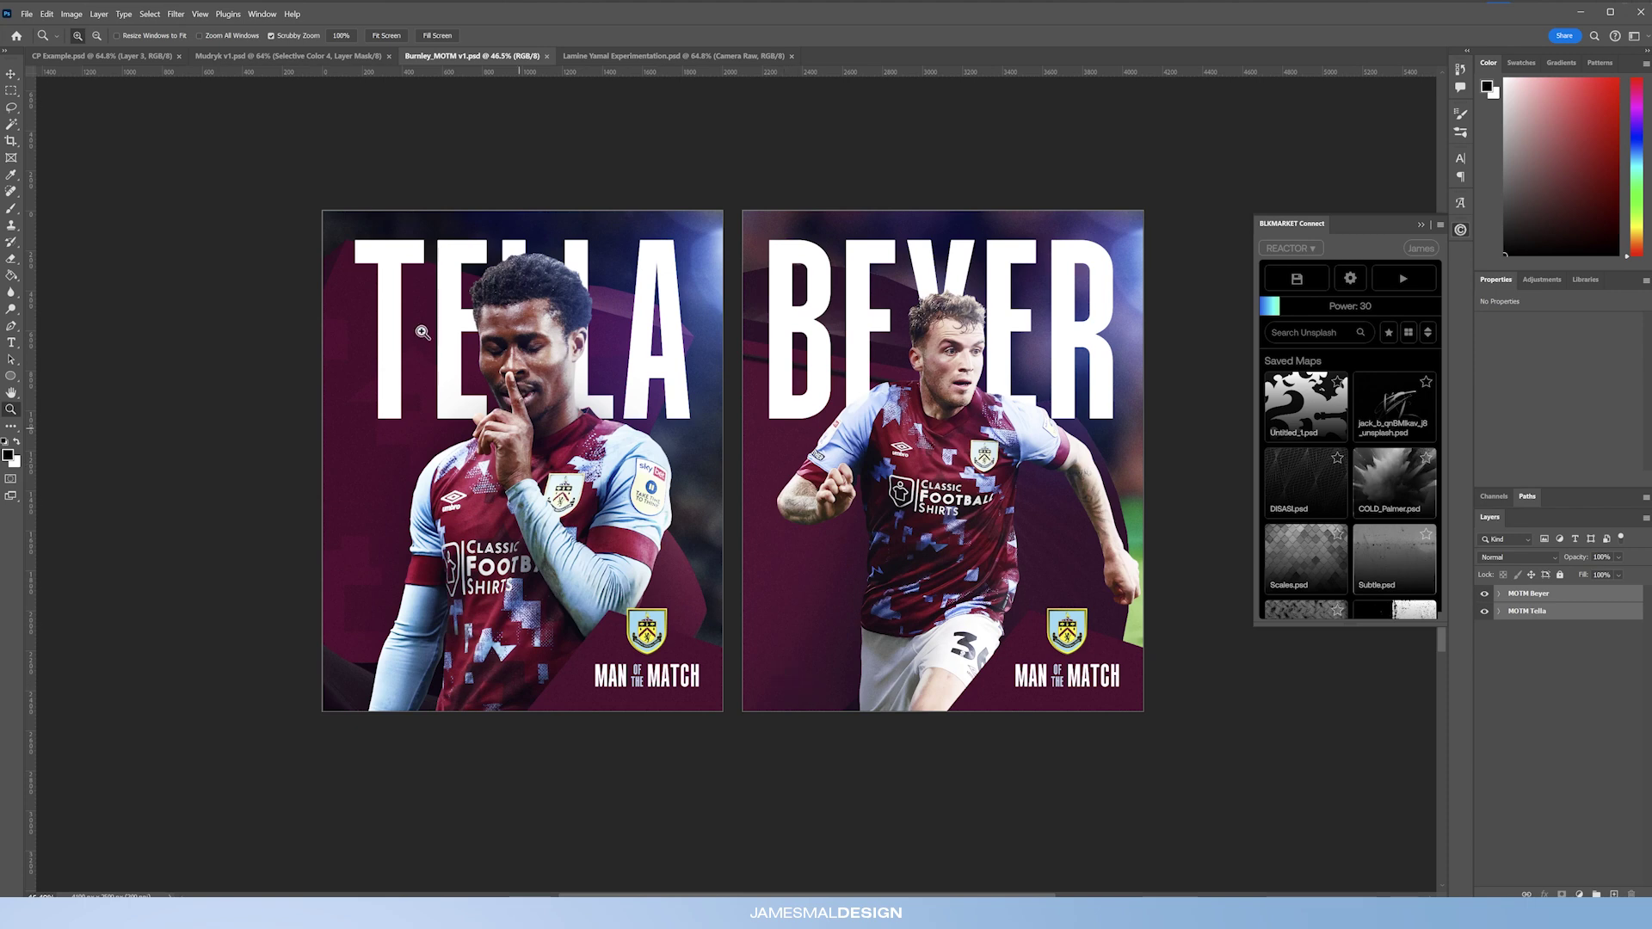
pyautogui.click(662, 372)
pyautogui.moveTo(662, 372); pyautogui.dragTo(1508, 571)
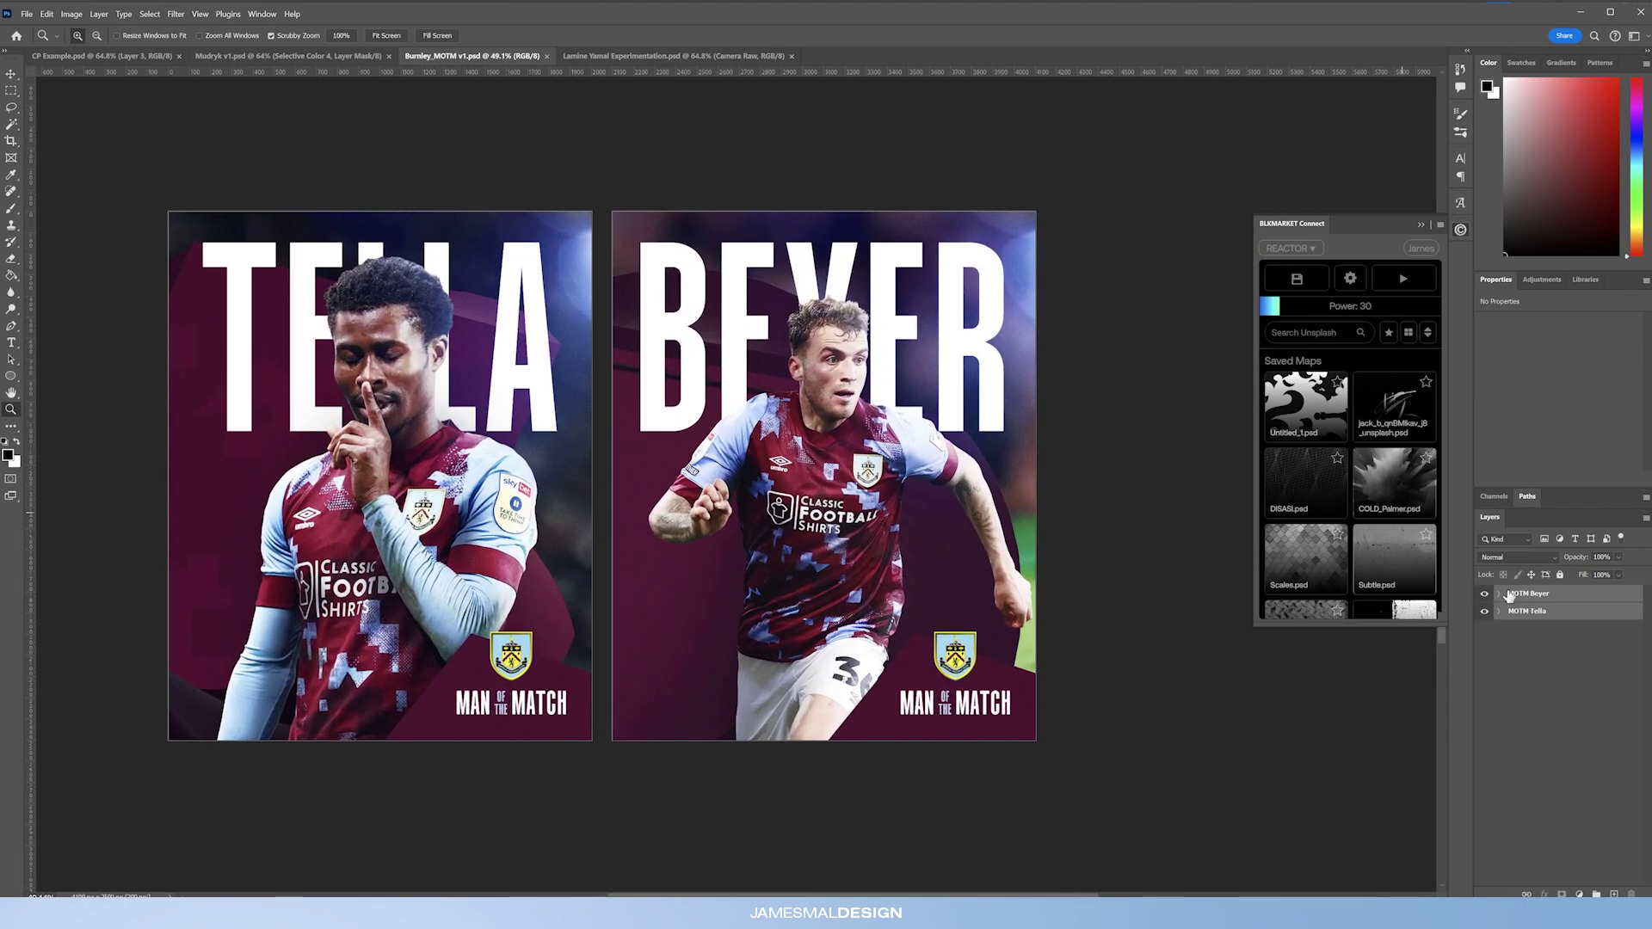
# - Expand the MOTM Beyer group and copy its visible Vector Smart Object shield artwork to the top of the group
pyautogui.click(1500, 594)
pyautogui.scroll(-5, 1559, 710)
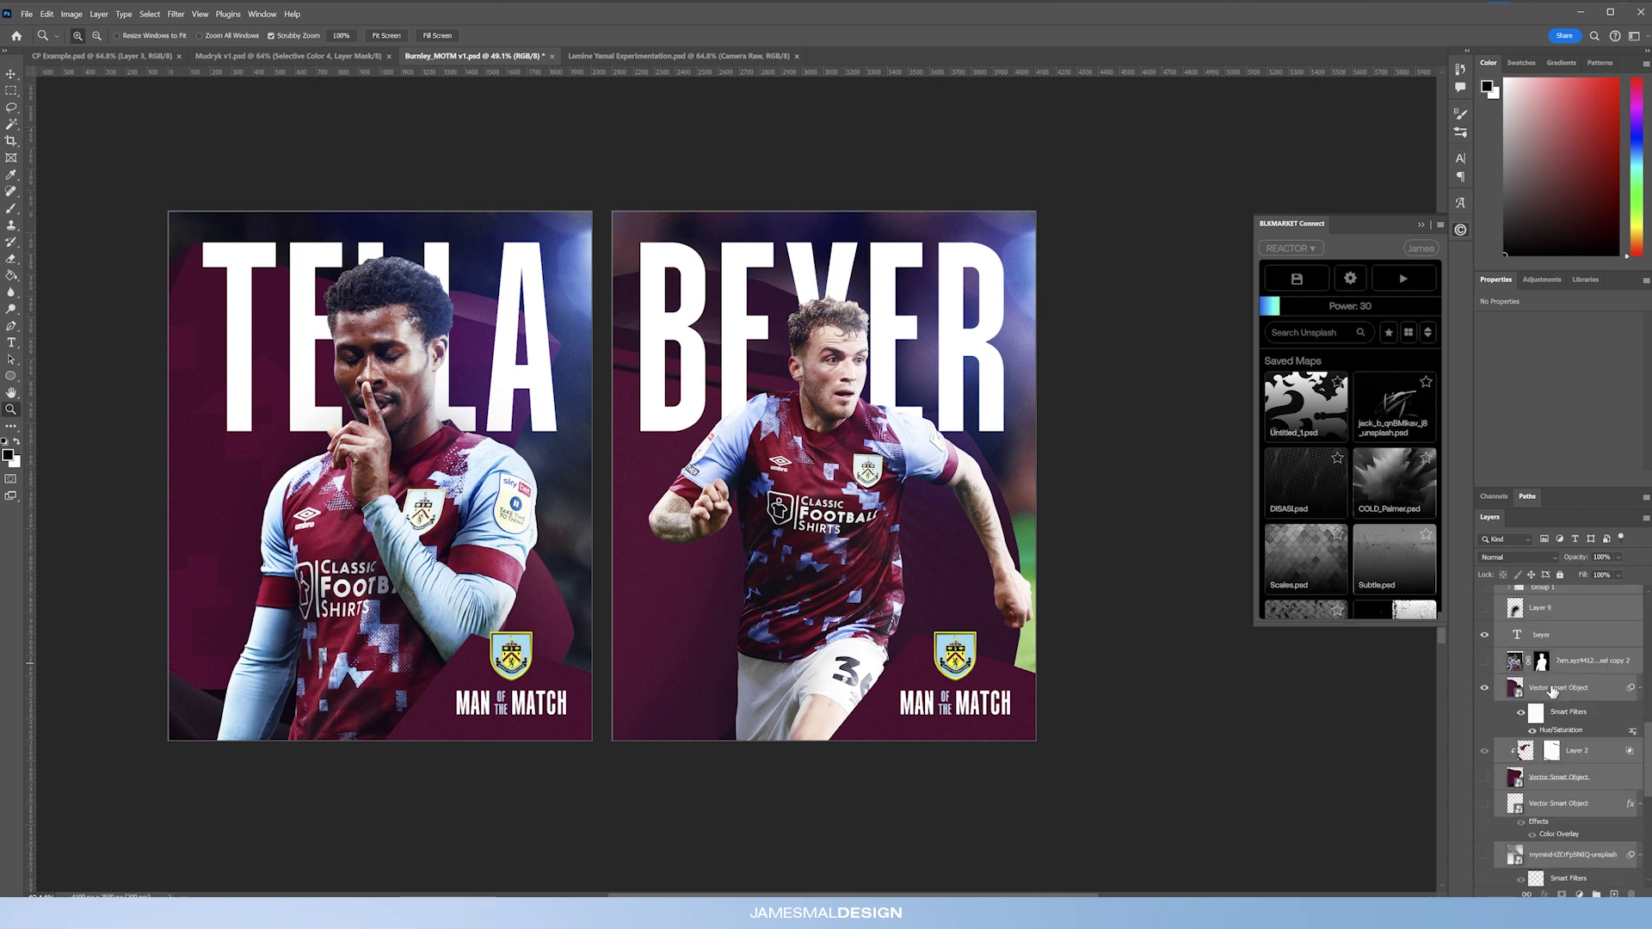
pyautogui.scroll(2, 1559, 710)
pyautogui.click(1594, 718)
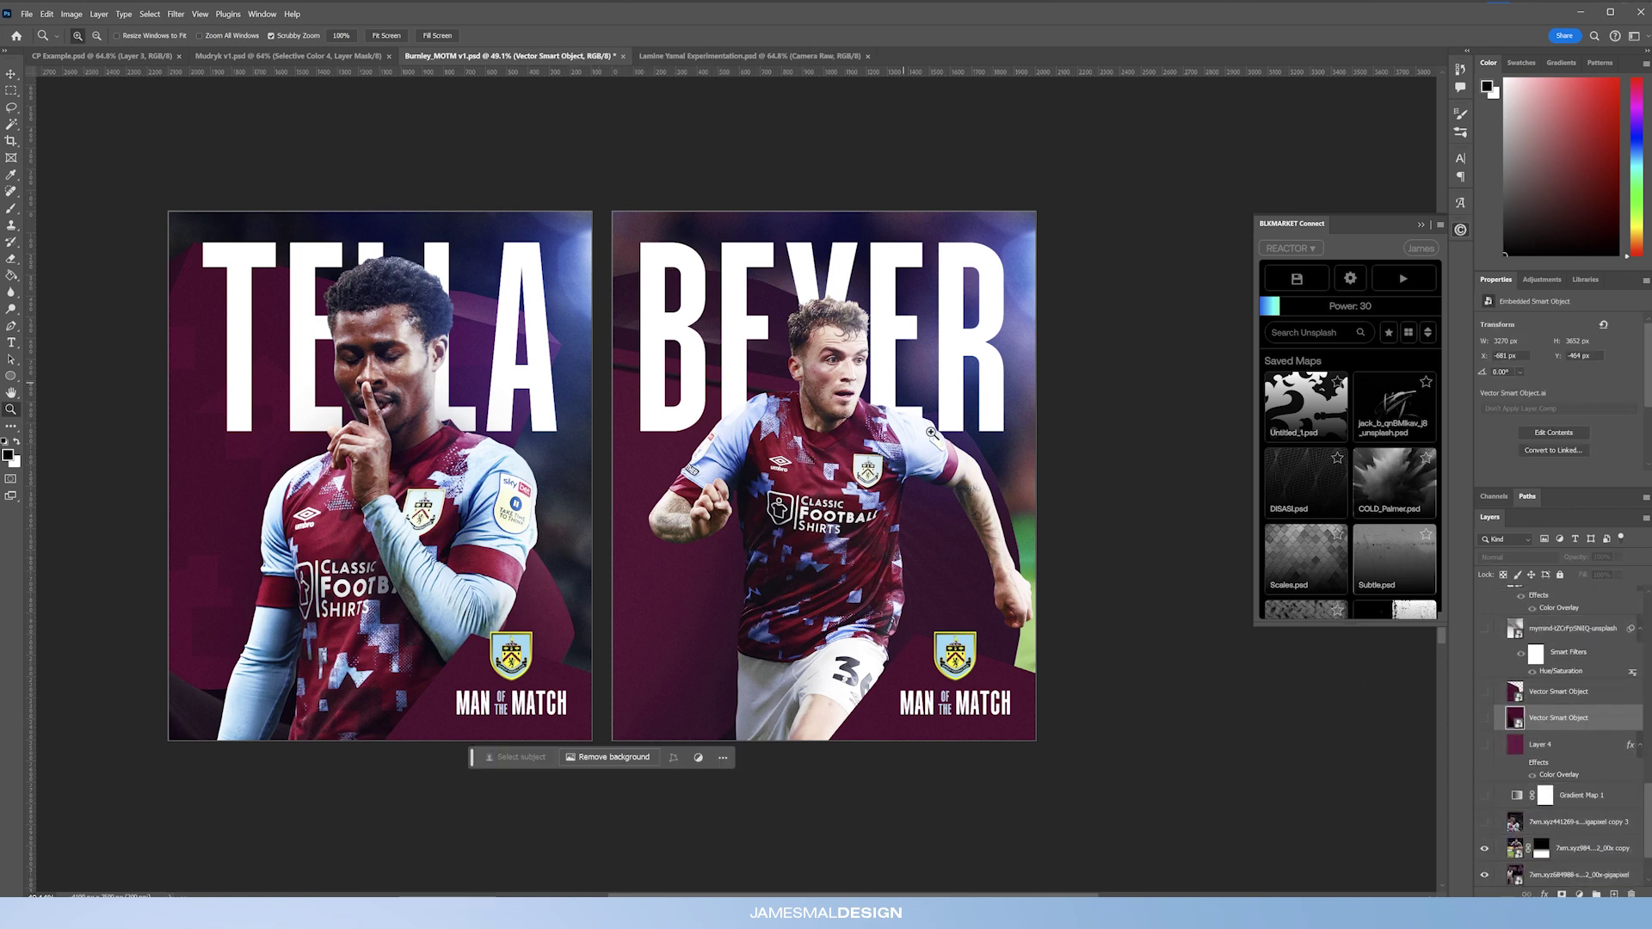
pyautogui.scroll(4, 1579, 830)
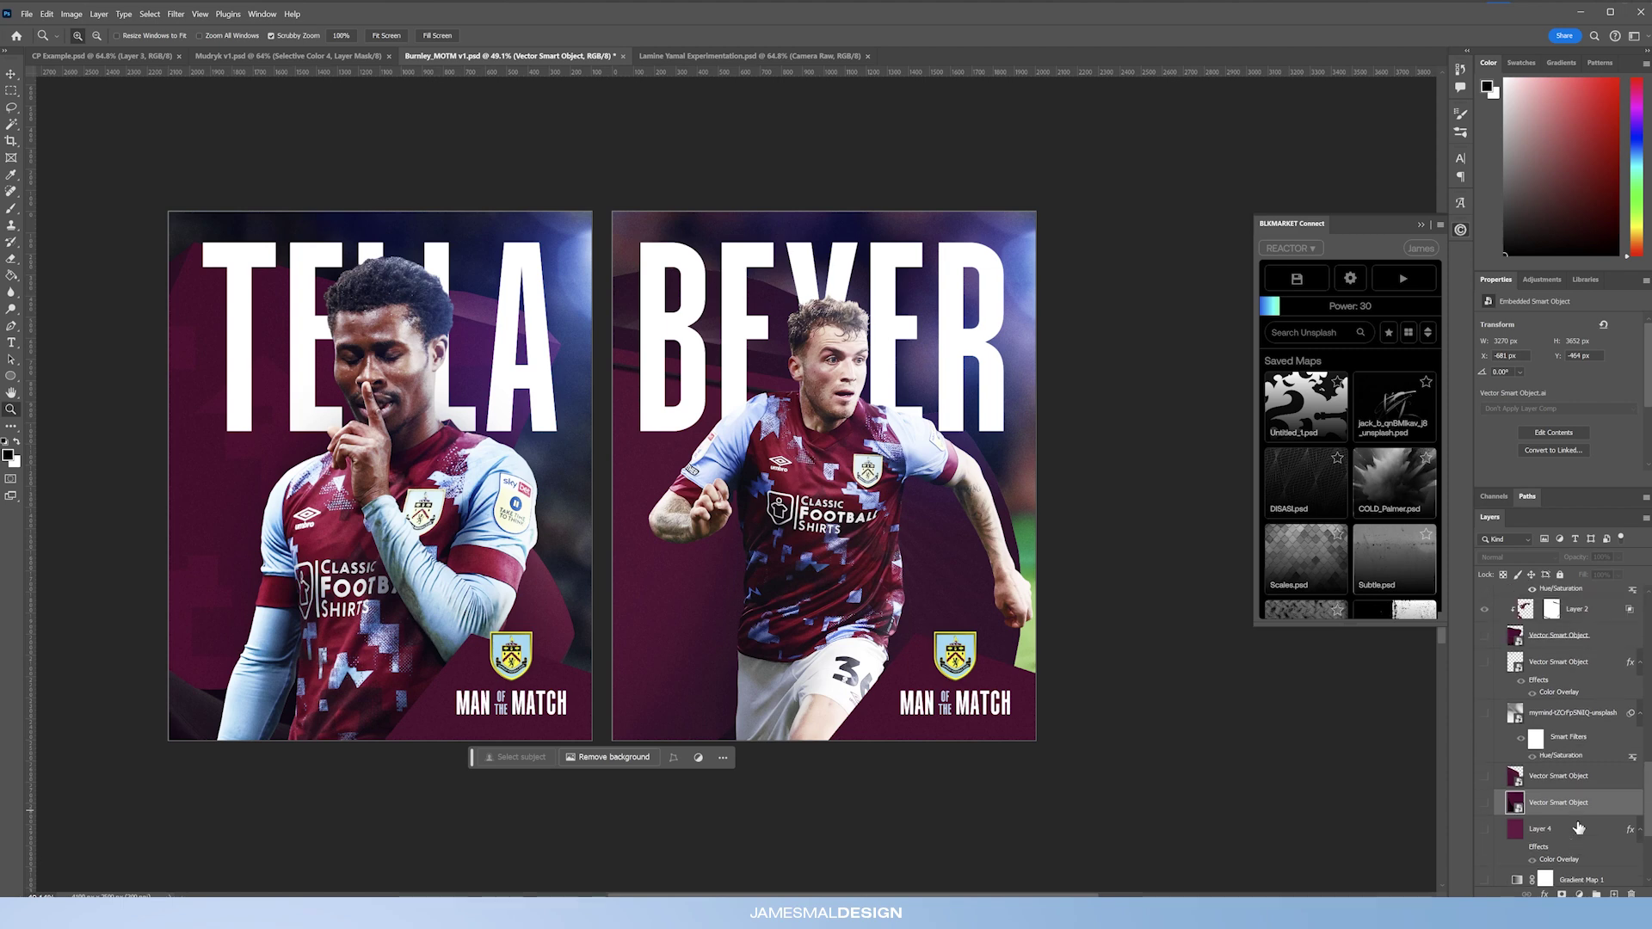
pyautogui.scroll(1, 1571, 772)
pyautogui.moveTo(1565, 677); pyautogui.dragTo(1559, 613)
pyautogui.scroll(-2, 861, 422)
# - Scale down and reposition the copied shield artwork over the Beyer poster to inspect its shape, and delete the copy
pyautogui.hotkey('ctrl', 't')
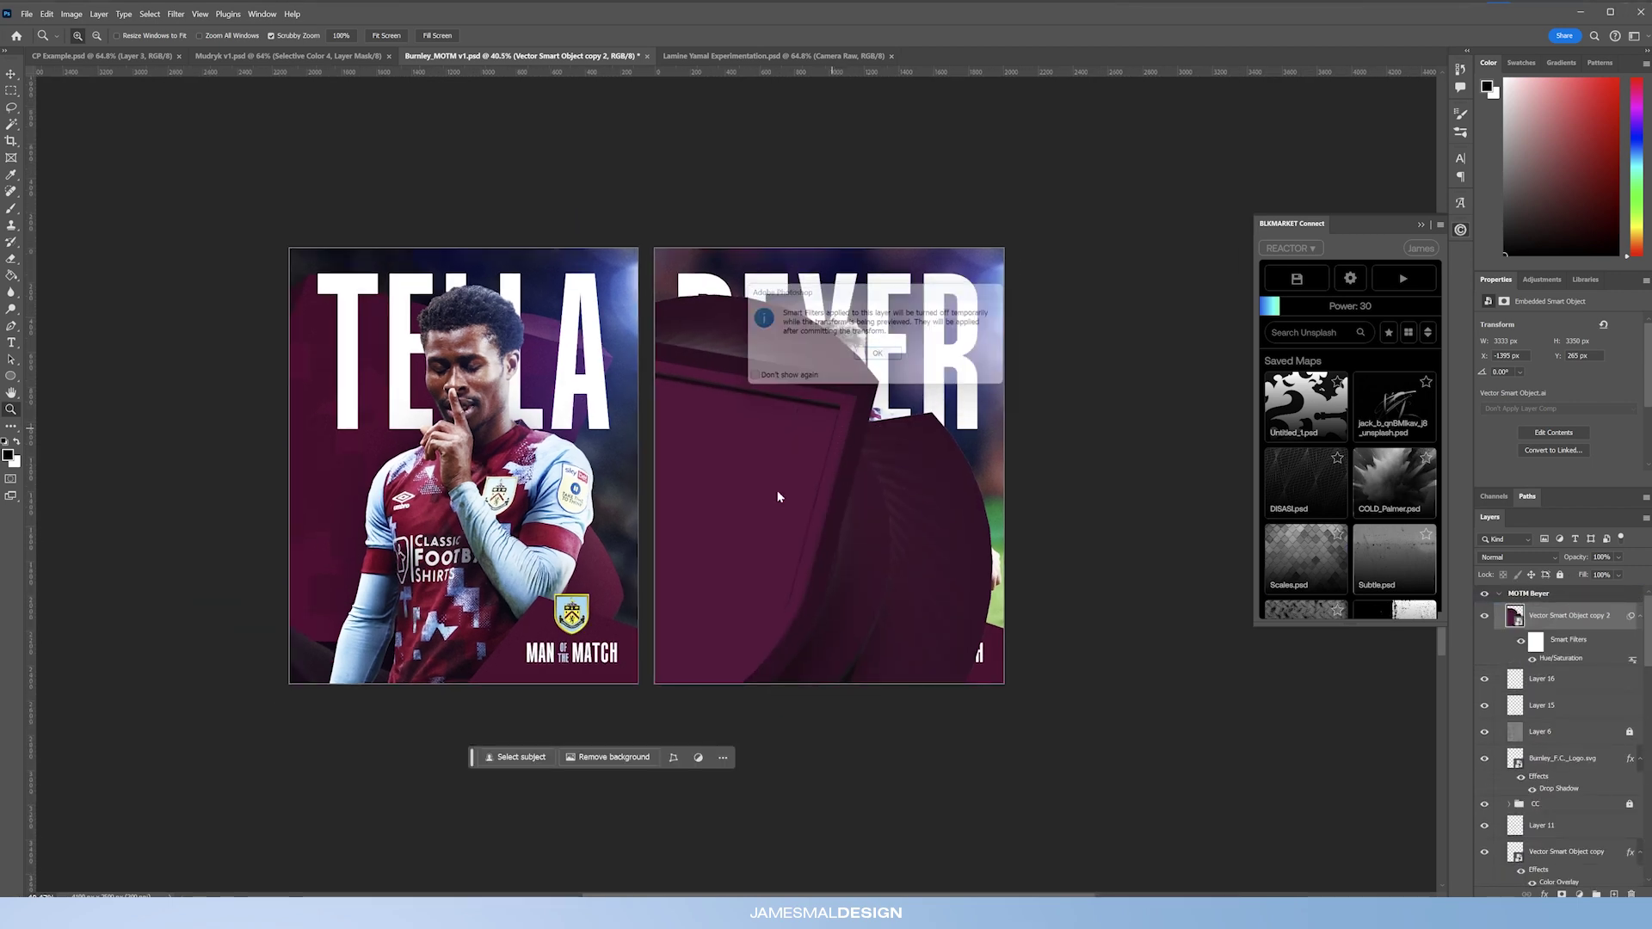
pyautogui.press('Return')
pyautogui.moveTo(807, 447); pyautogui.dragTo(808, 362)
pyautogui.moveTo(1071, 205); pyautogui.dragTo(919, 351)
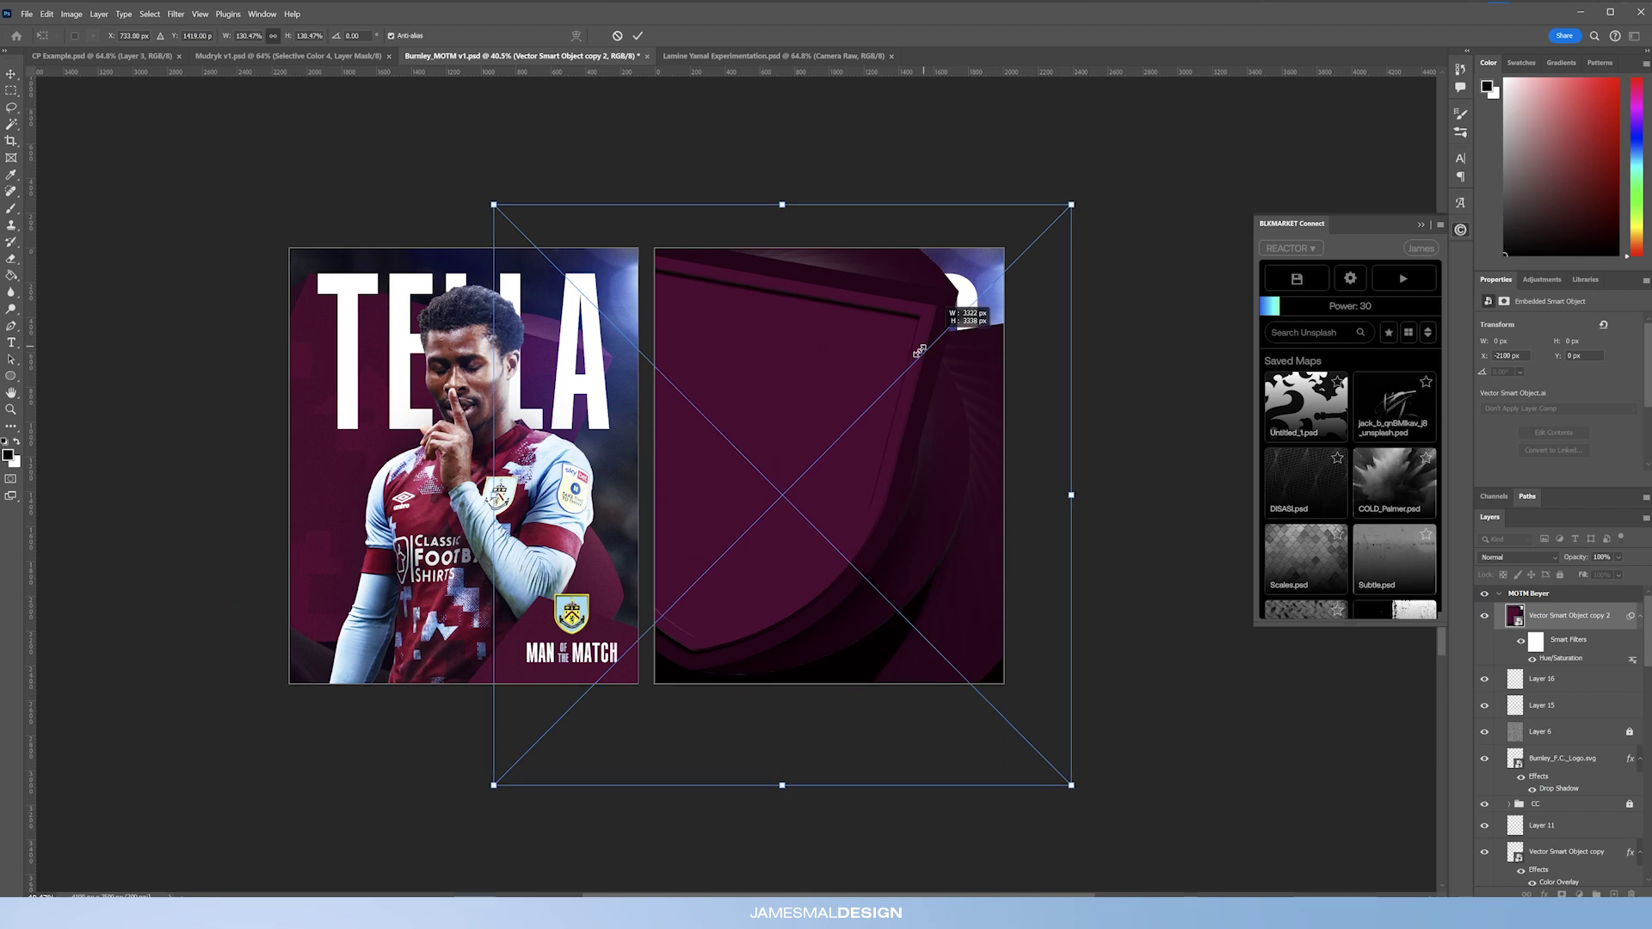
pyautogui.moveTo(782, 494); pyautogui.dragTo(855, 464)
pyautogui.moveTo(830, 289)
pyautogui.mouseDown()
pyautogui.moveTo(784, 301)
pyautogui.moveTo(860, 277)
pyautogui.moveTo(800, 294)
pyautogui.moveTo(828, 291)
pyautogui.mouseUp()
pyautogui.press('Return')
pyautogui.press('z')
pyautogui.moveTo(877, 384); pyautogui.dragTo(891, 425)
pyautogui.press('Delete')
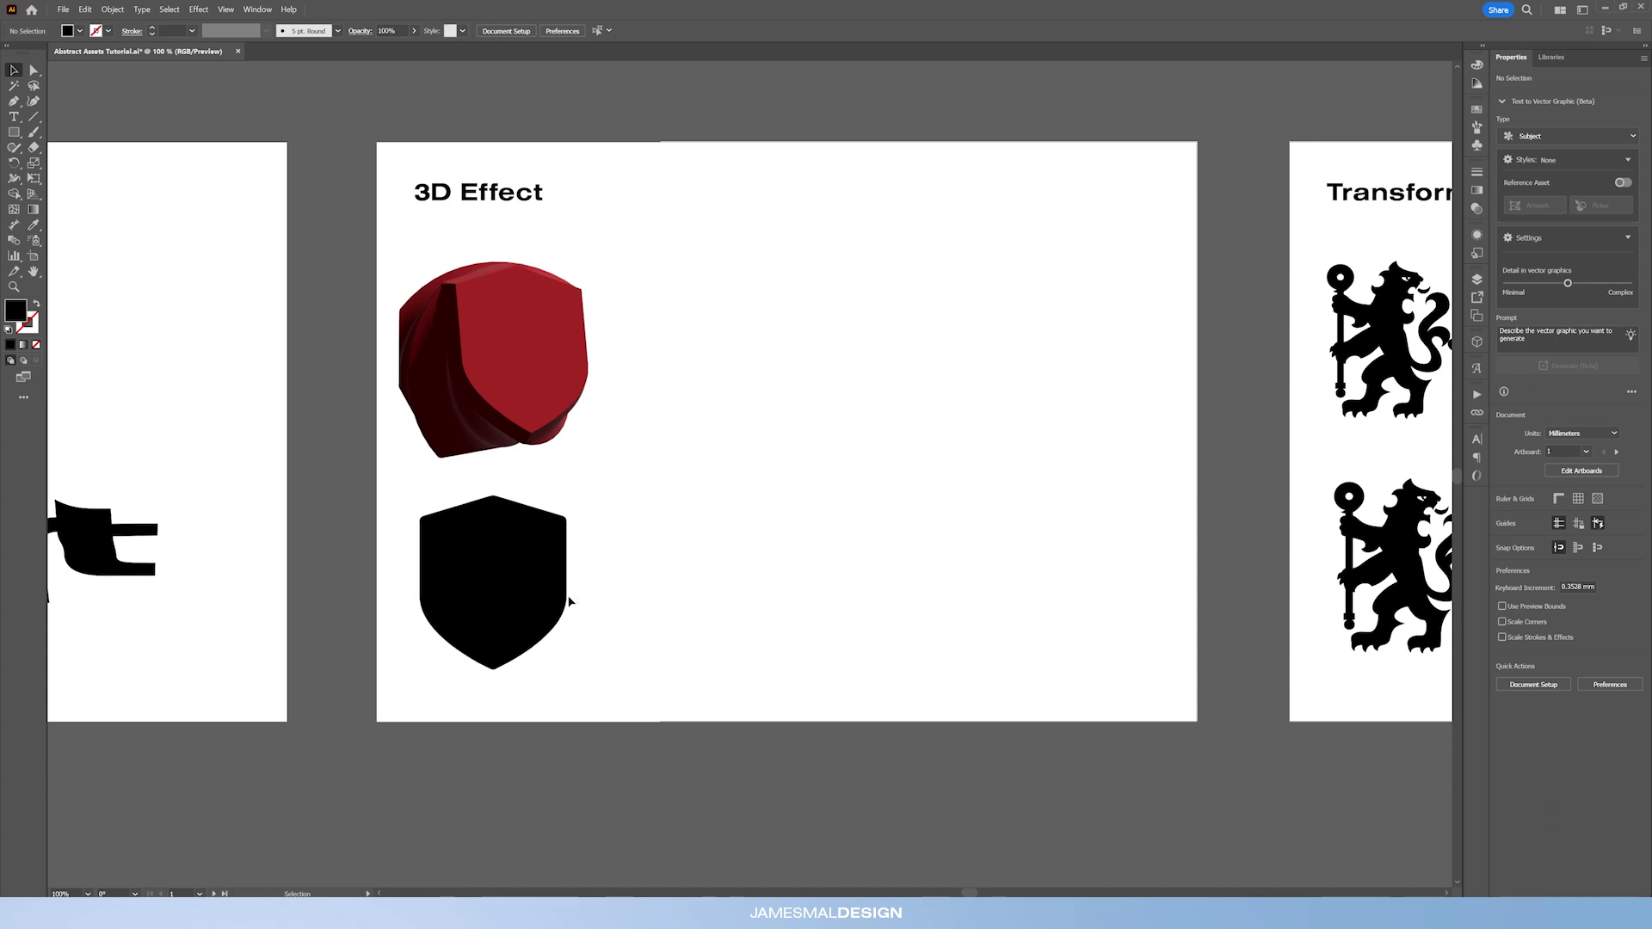
# - Switch to Illustrator and move the black shield to the middle of the 3D Effect artboard
pyautogui.hscroll(1, 747, 629)
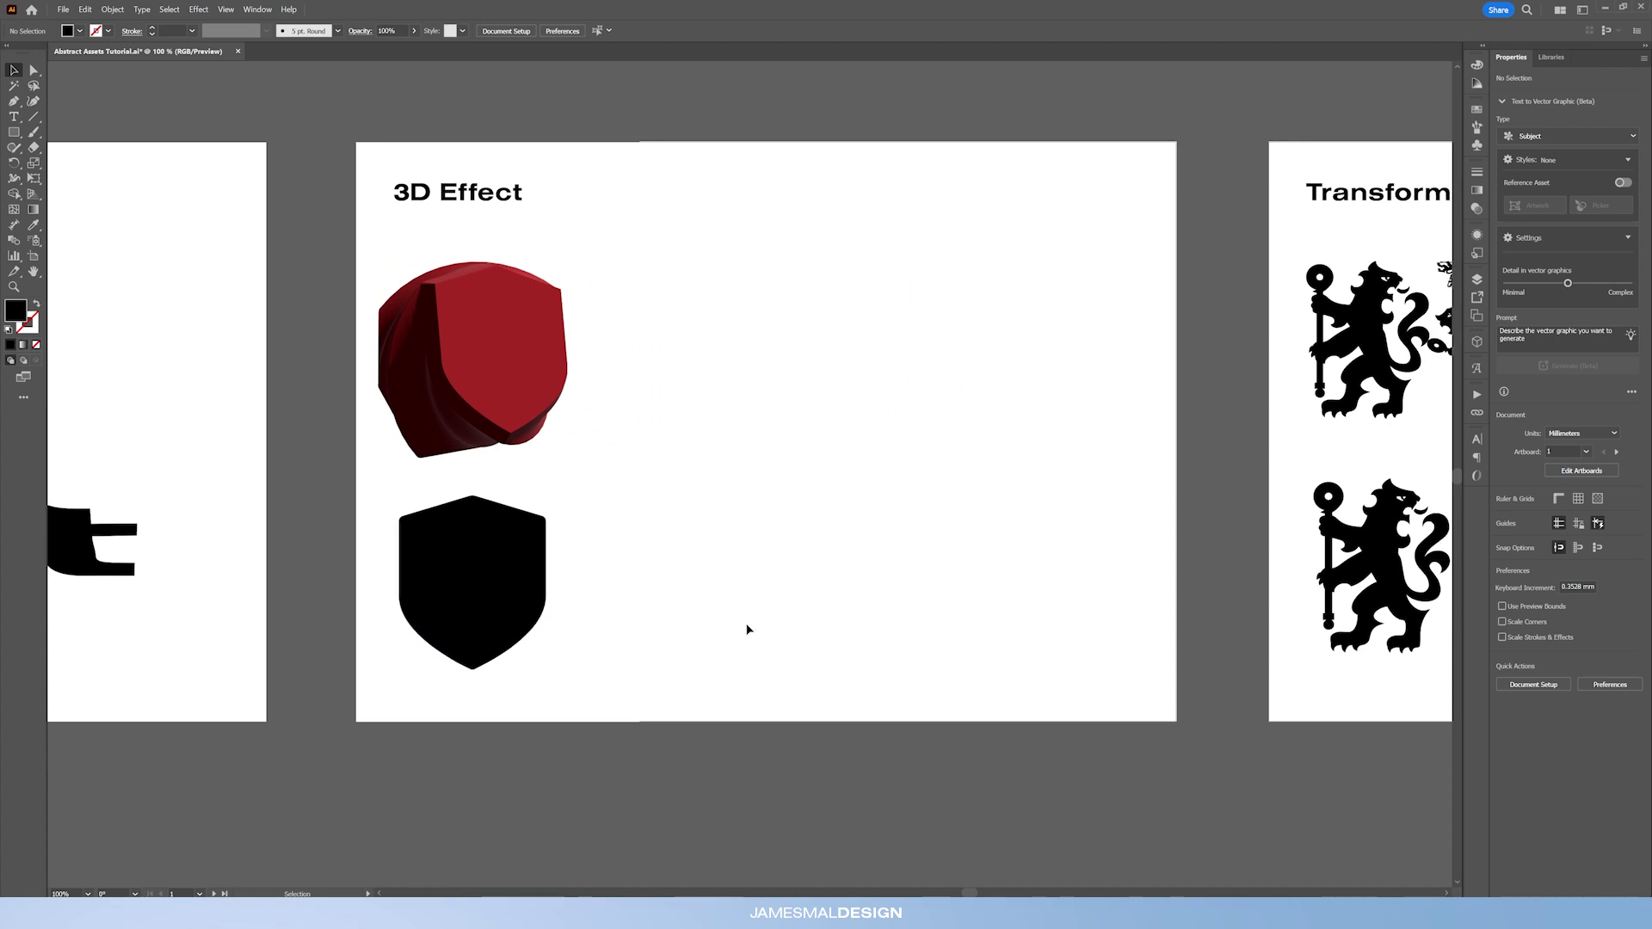
pyautogui.click(502, 512)
pyautogui.moveTo(482, 569); pyautogui.dragTo(860, 431)
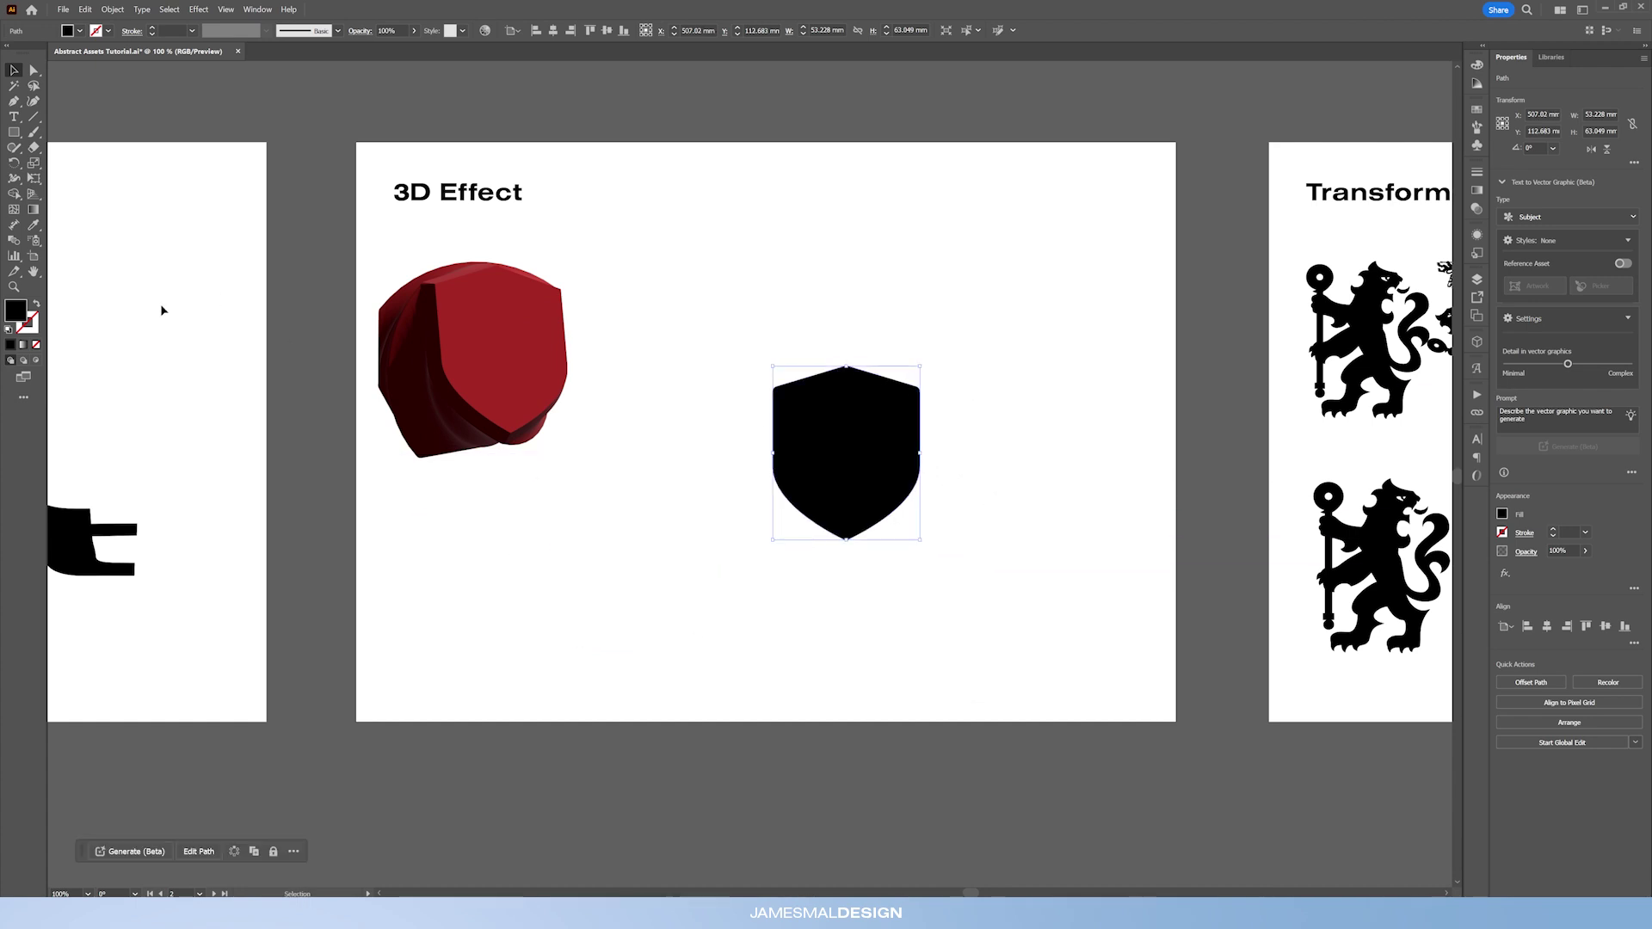
# - Try a custom dark red fill on the shield with the Color Picker
pyautogui.doubleClick(15, 312)
pyautogui.moveTo(1118, 439); pyautogui.dragTo(1127, 426)
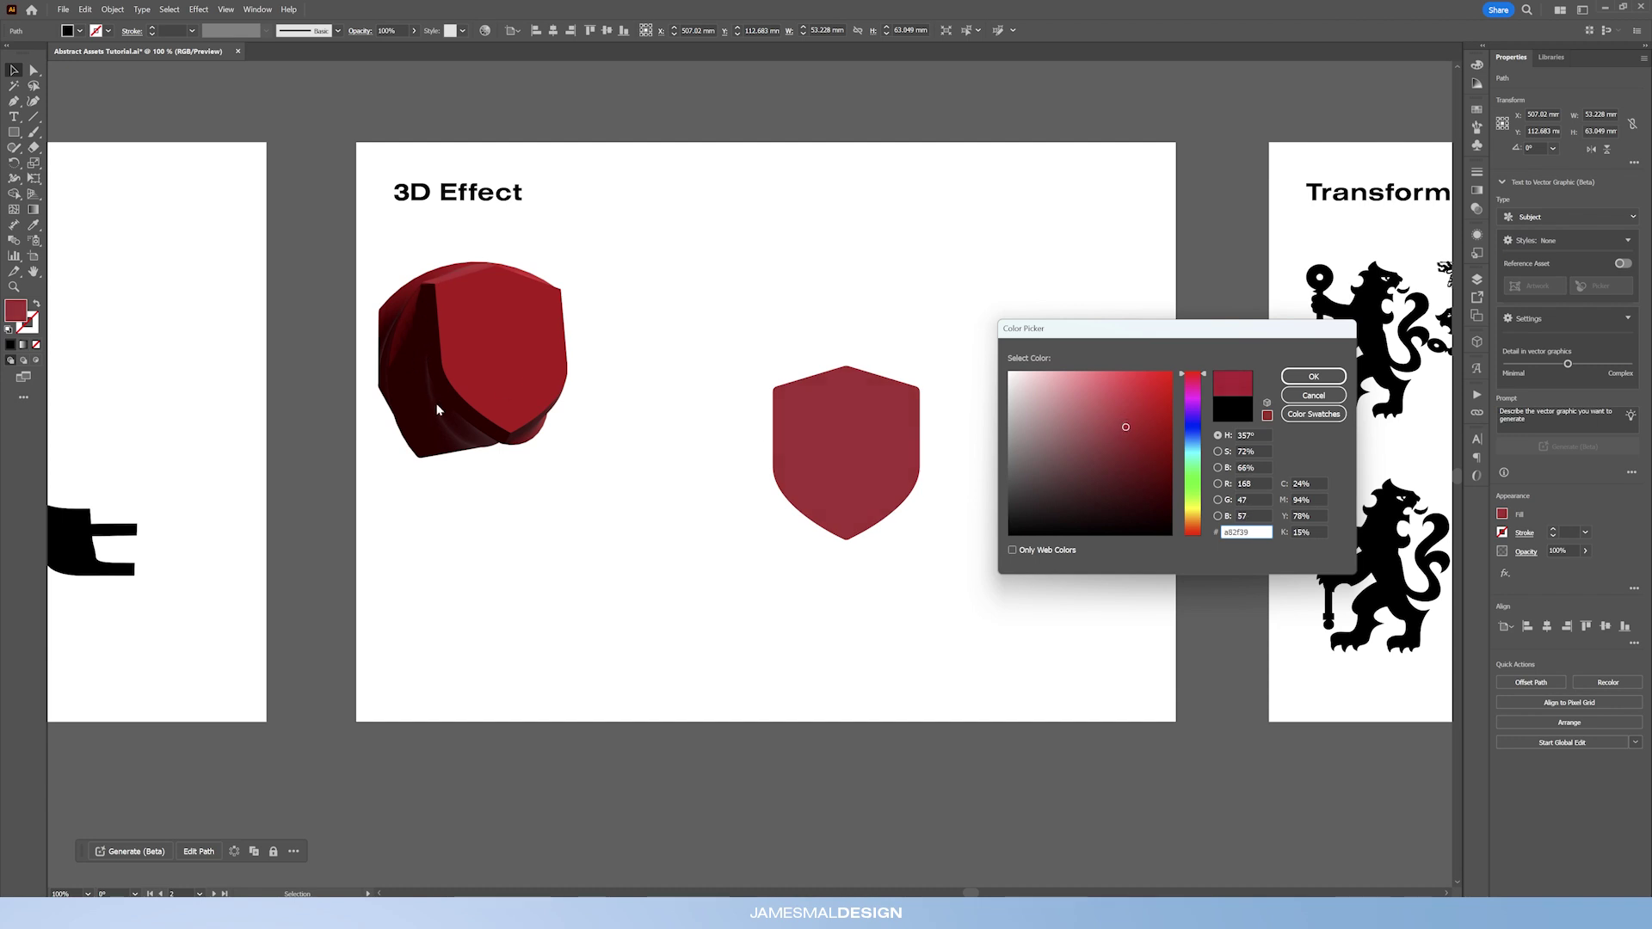
pyautogui.moveTo(1126, 426); pyautogui.dragTo(1126, 418)
pyautogui.click(1314, 376)
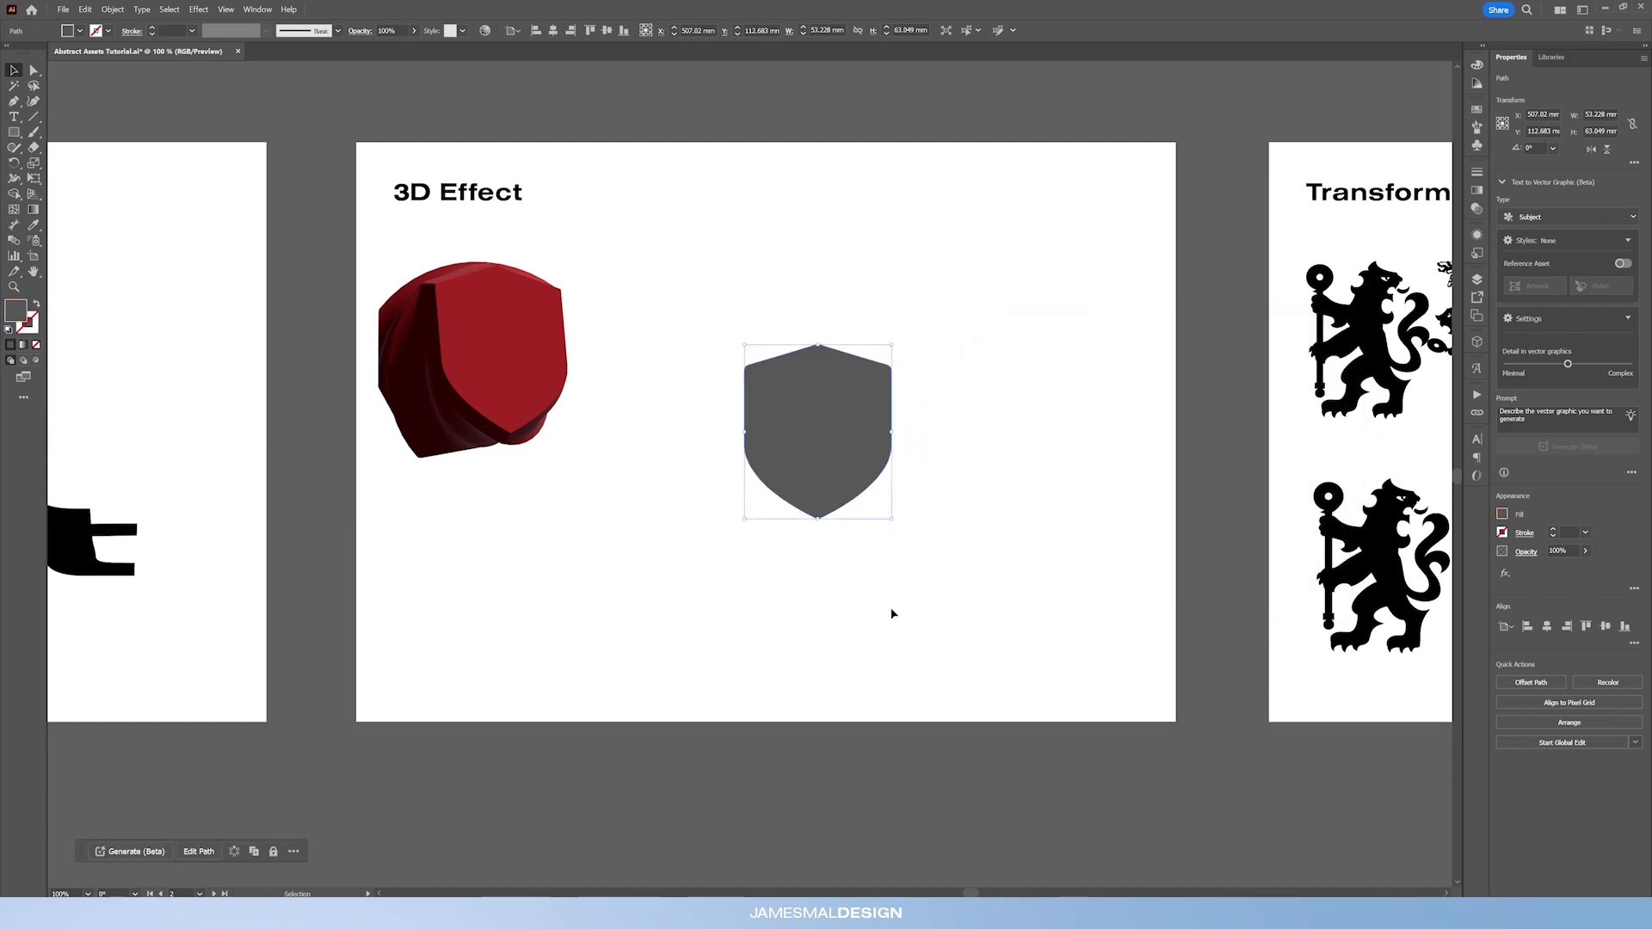
# - Fill the shield with a red swatch and nudge it slightly across the artboard
pyautogui.click(79, 31)
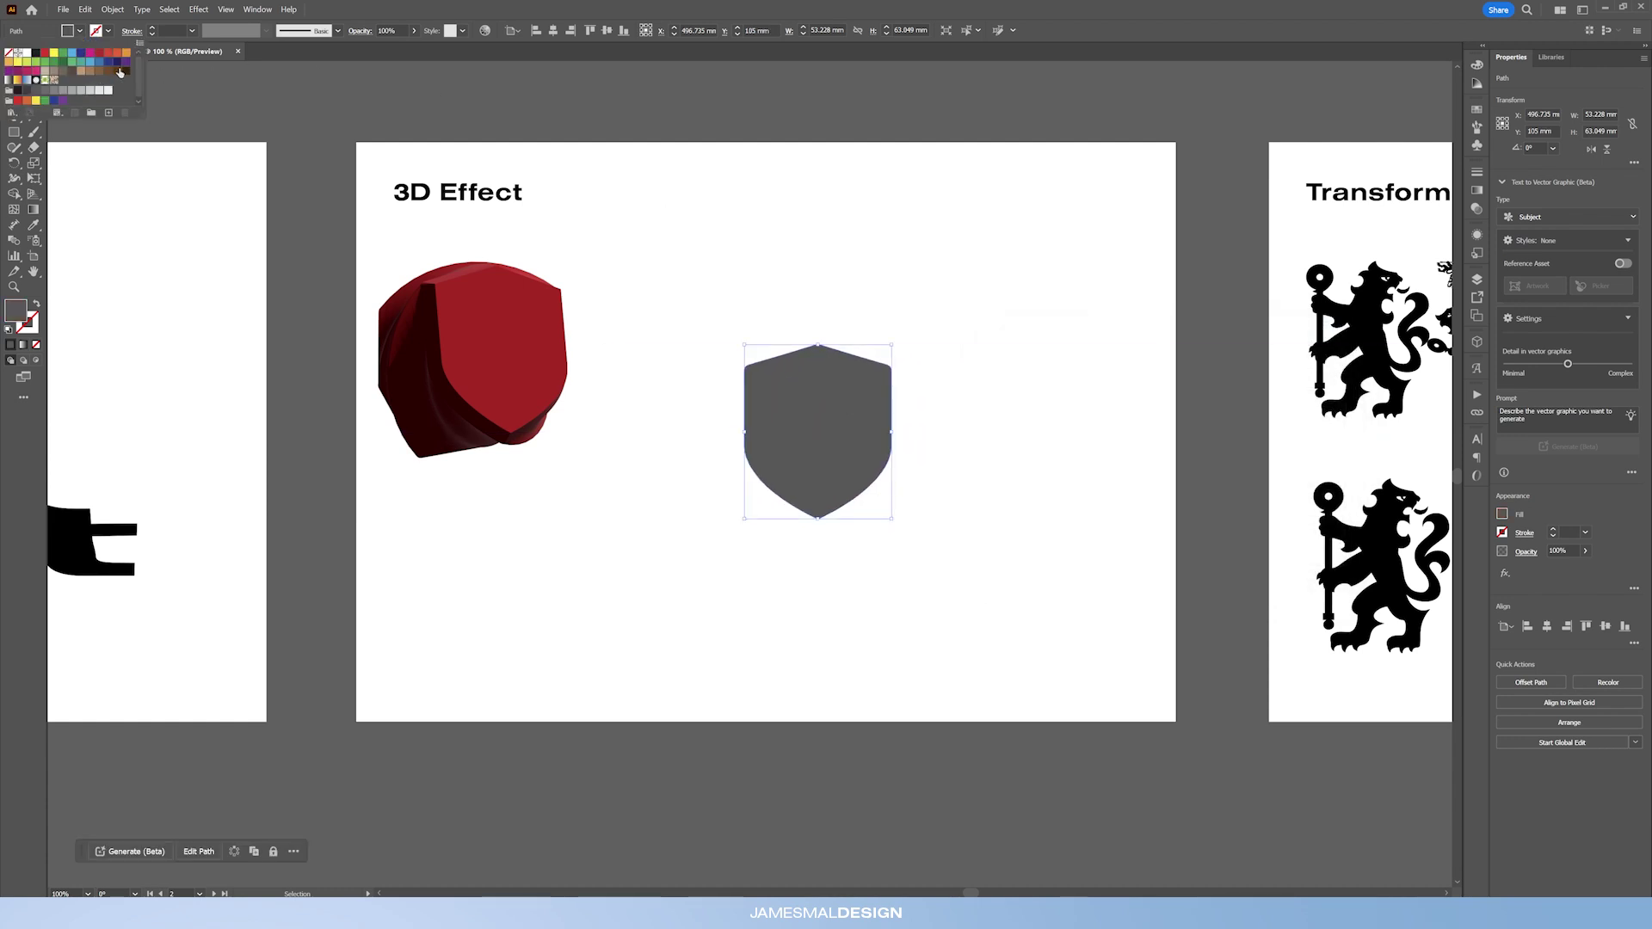
pyautogui.click(111, 57)
pyautogui.moveTo(801, 418); pyautogui.dragTo(810, 421)
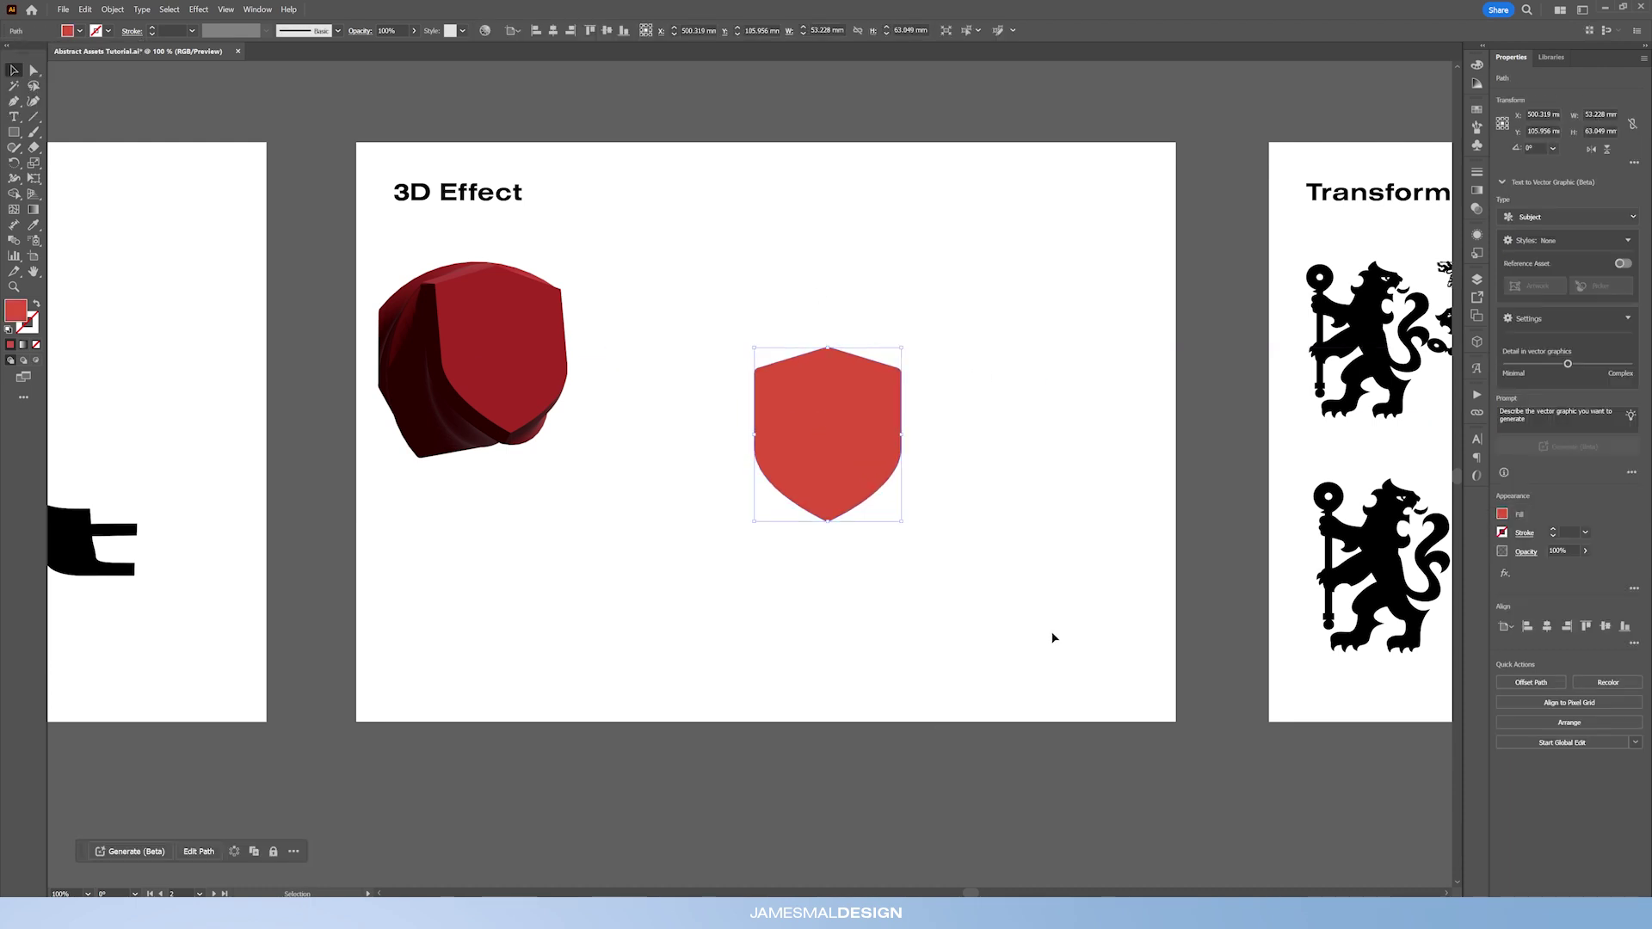
# - Apply a 3D Extrude to the red shield with a depth of about 56 mm, a twist of about 320° and a 70% taper
pyautogui.click(1478, 341)
pyautogui.click(1364, 397)
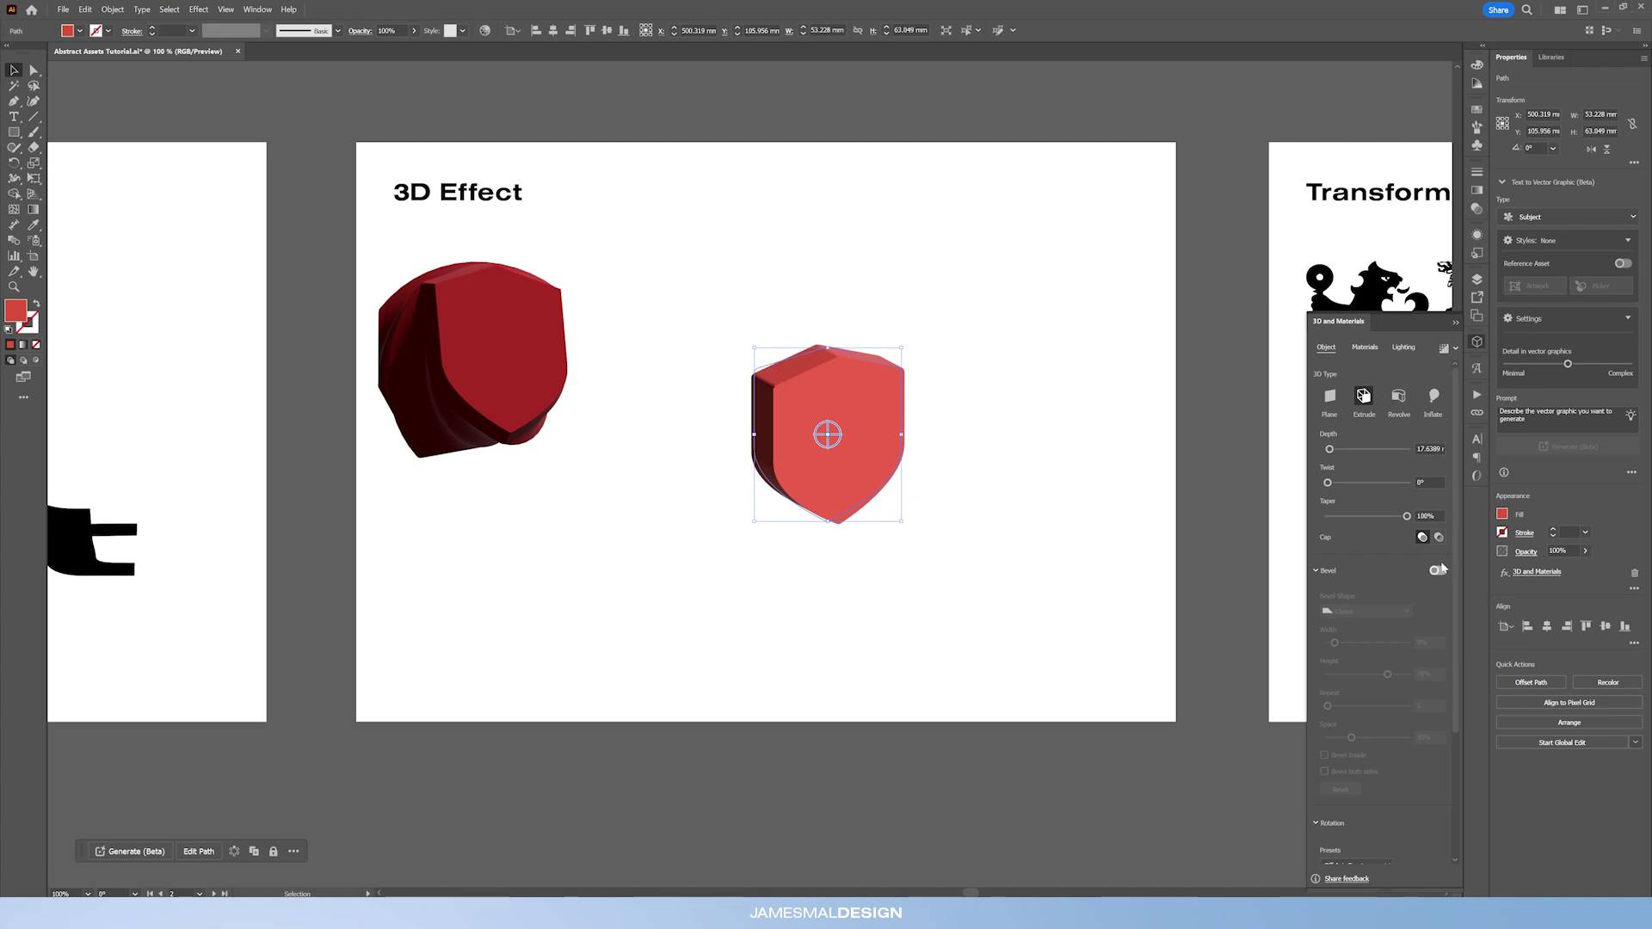
pyautogui.moveTo(1333, 454)
pyautogui.mouseDown()
pyautogui.moveTo(1390, 450)
pyautogui.moveTo(1335, 449)
pyautogui.mouseUp()
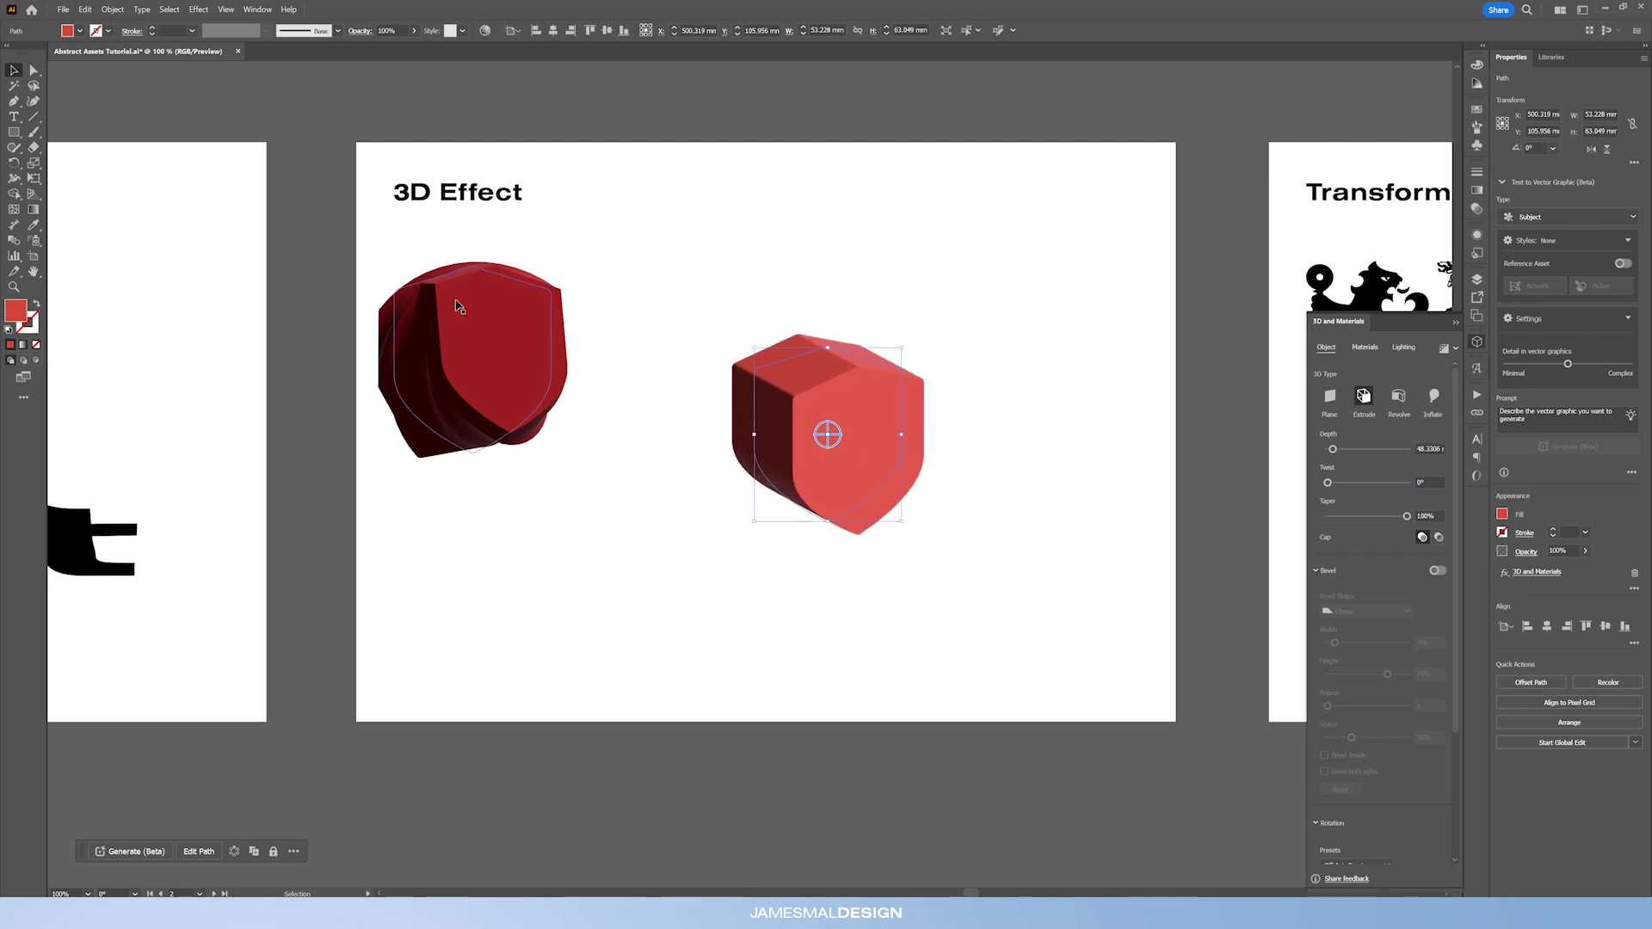
pyautogui.moveTo(1334, 449); pyautogui.dragTo(1335, 451)
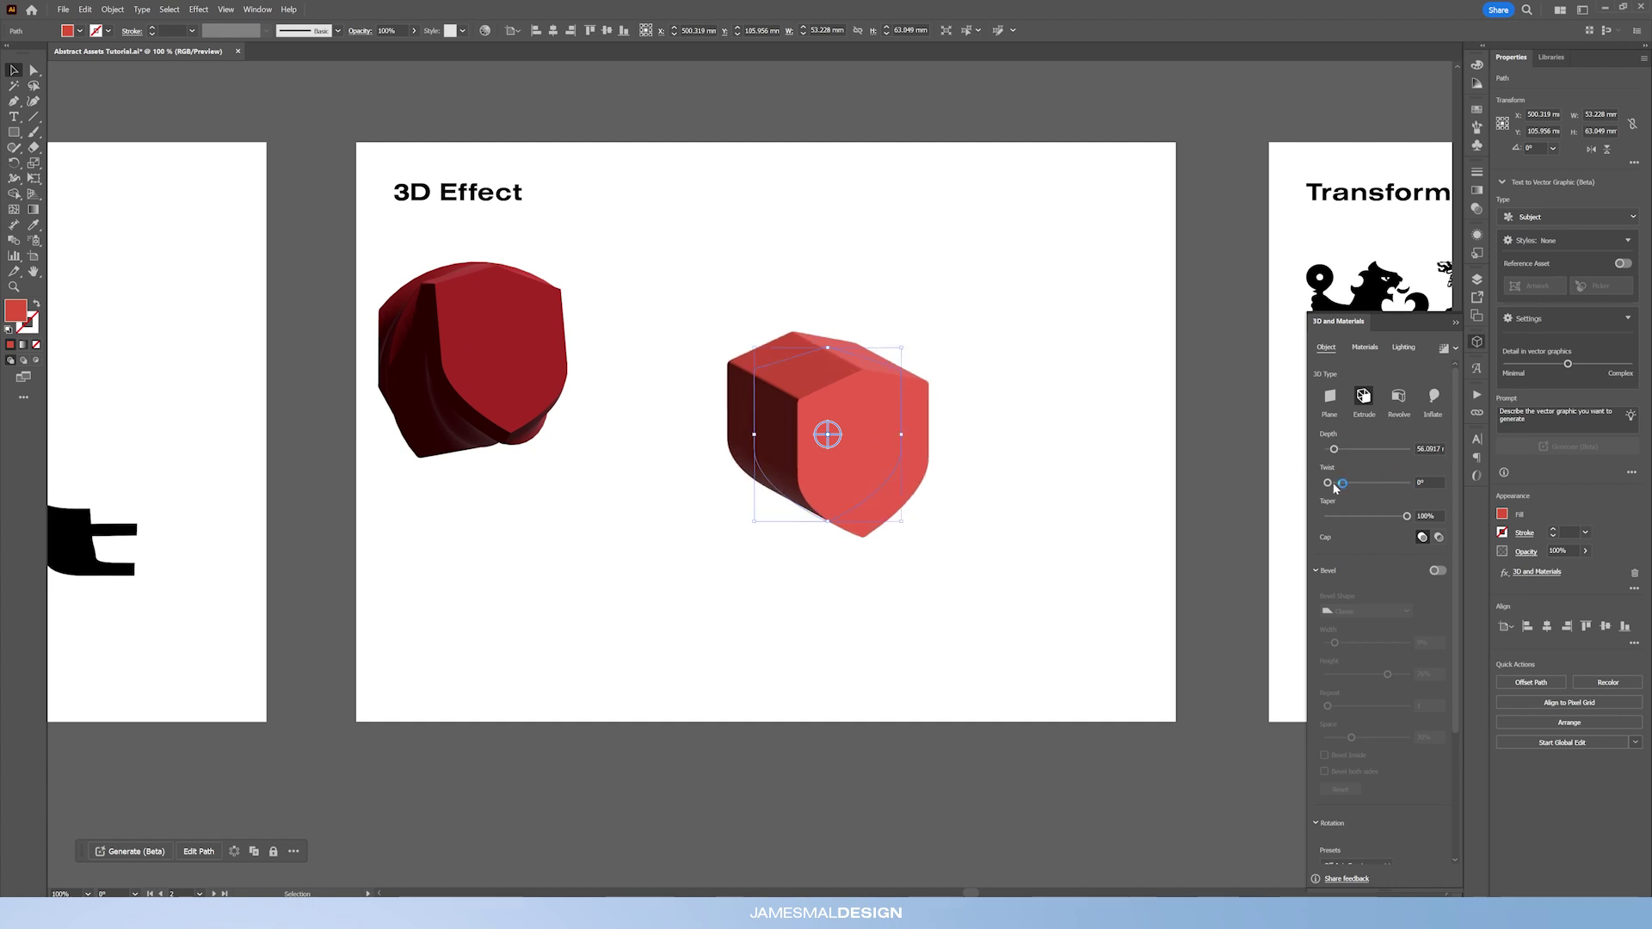
pyautogui.moveTo(1359, 525); pyautogui.dragTo(1346, 483)
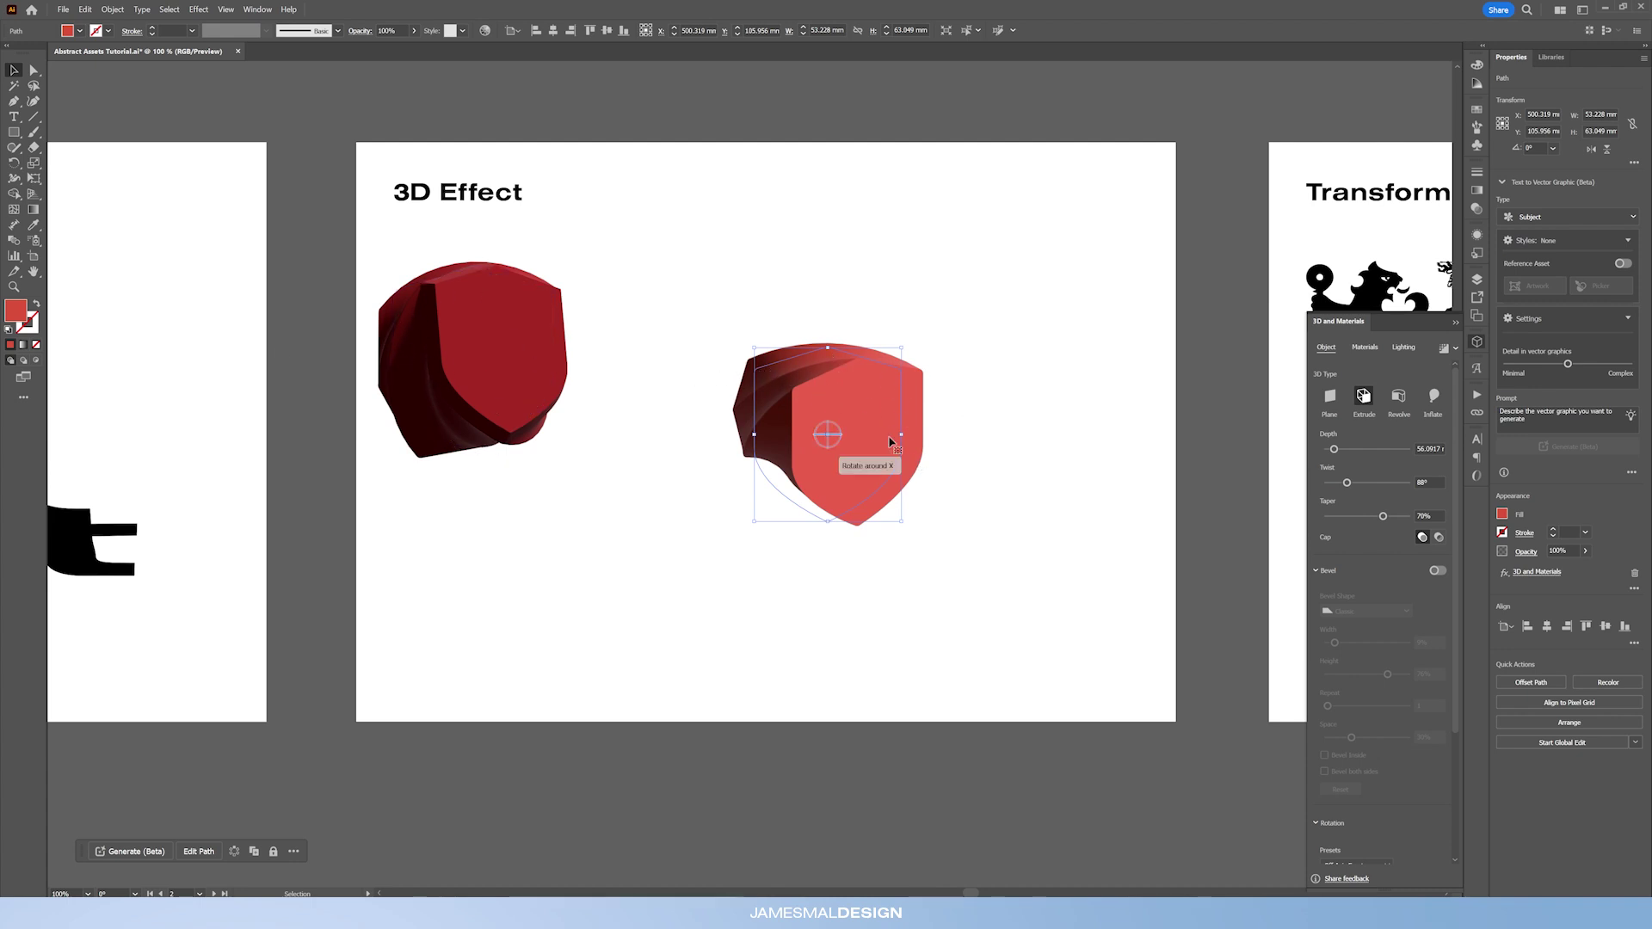
pyautogui.moveTo(1347, 482); pyautogui.dragTo(1399, 483)
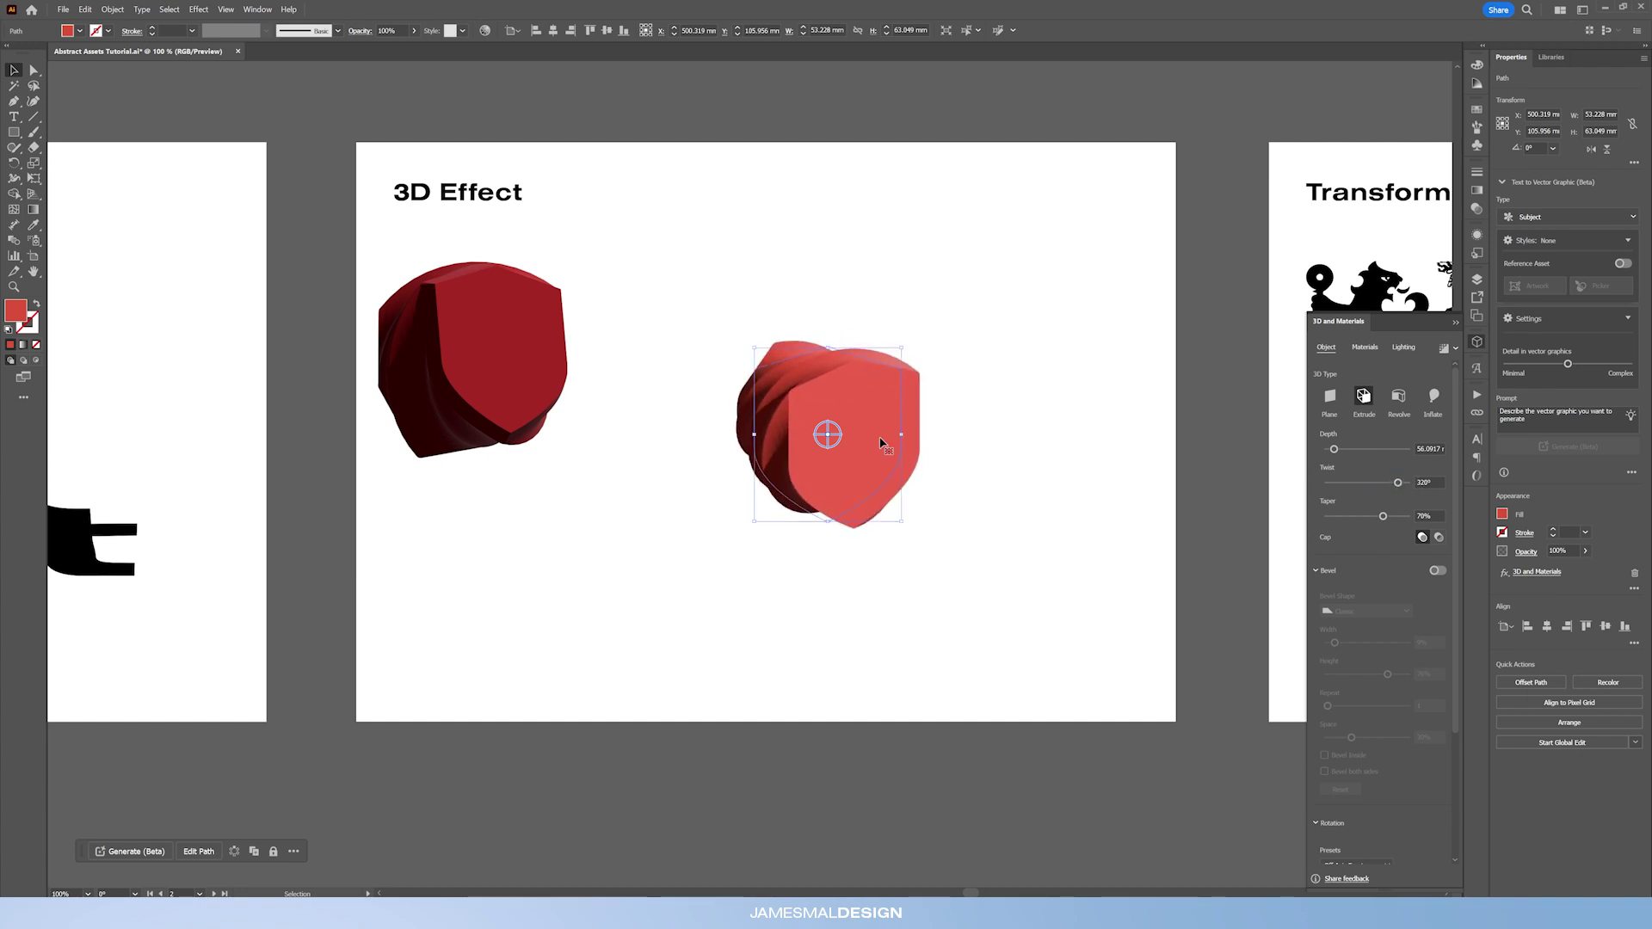
# - Rotate the extruded shield in 3D to expose its swirled side, and add a Classic bevel with 15% width, 39% height and 5 repeats
pyautogui.moveTo(828, 437); pyautogui.dragTo(830, 426)
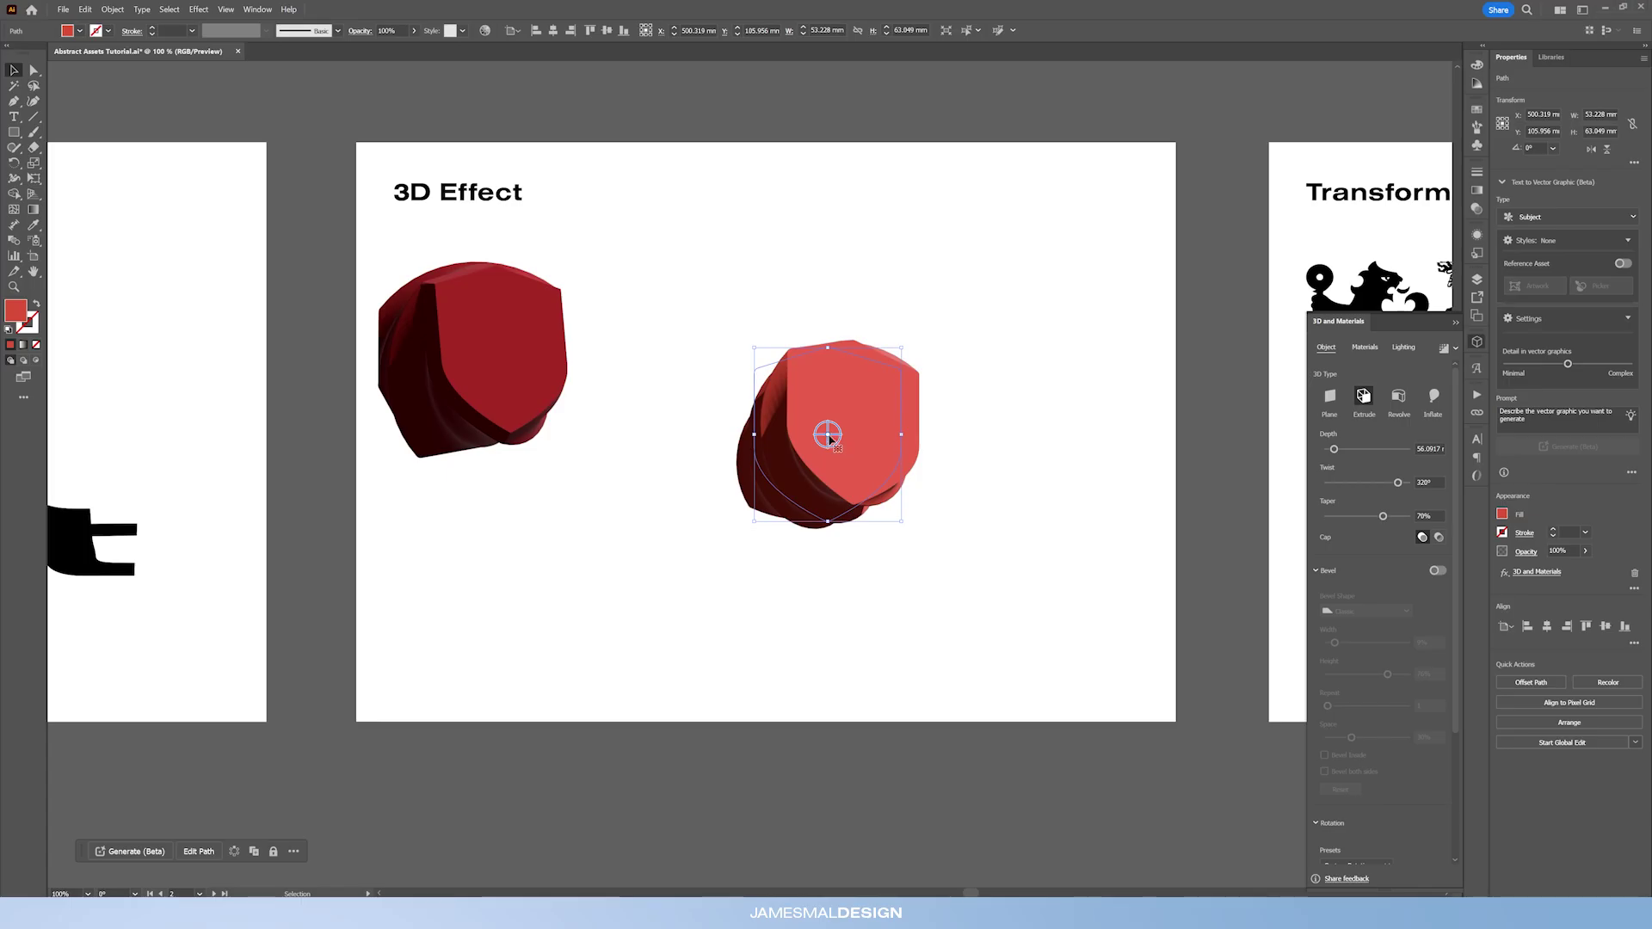
pyautogui.moveTo(827, 436)
pyautogui.mouseDown()
pyautogui.moveTo(792, 461)
pyautogui.moveTo(826, 443)
pyautogui.moveTo(804, 362)
pyautogui.moveTo(809, 429)
pyautogui.moveTo(840, 439)
pyautogui.moveTo(794, 429)
pyautogui.moveTo(818, 439)
pyautogui.mouseUp()
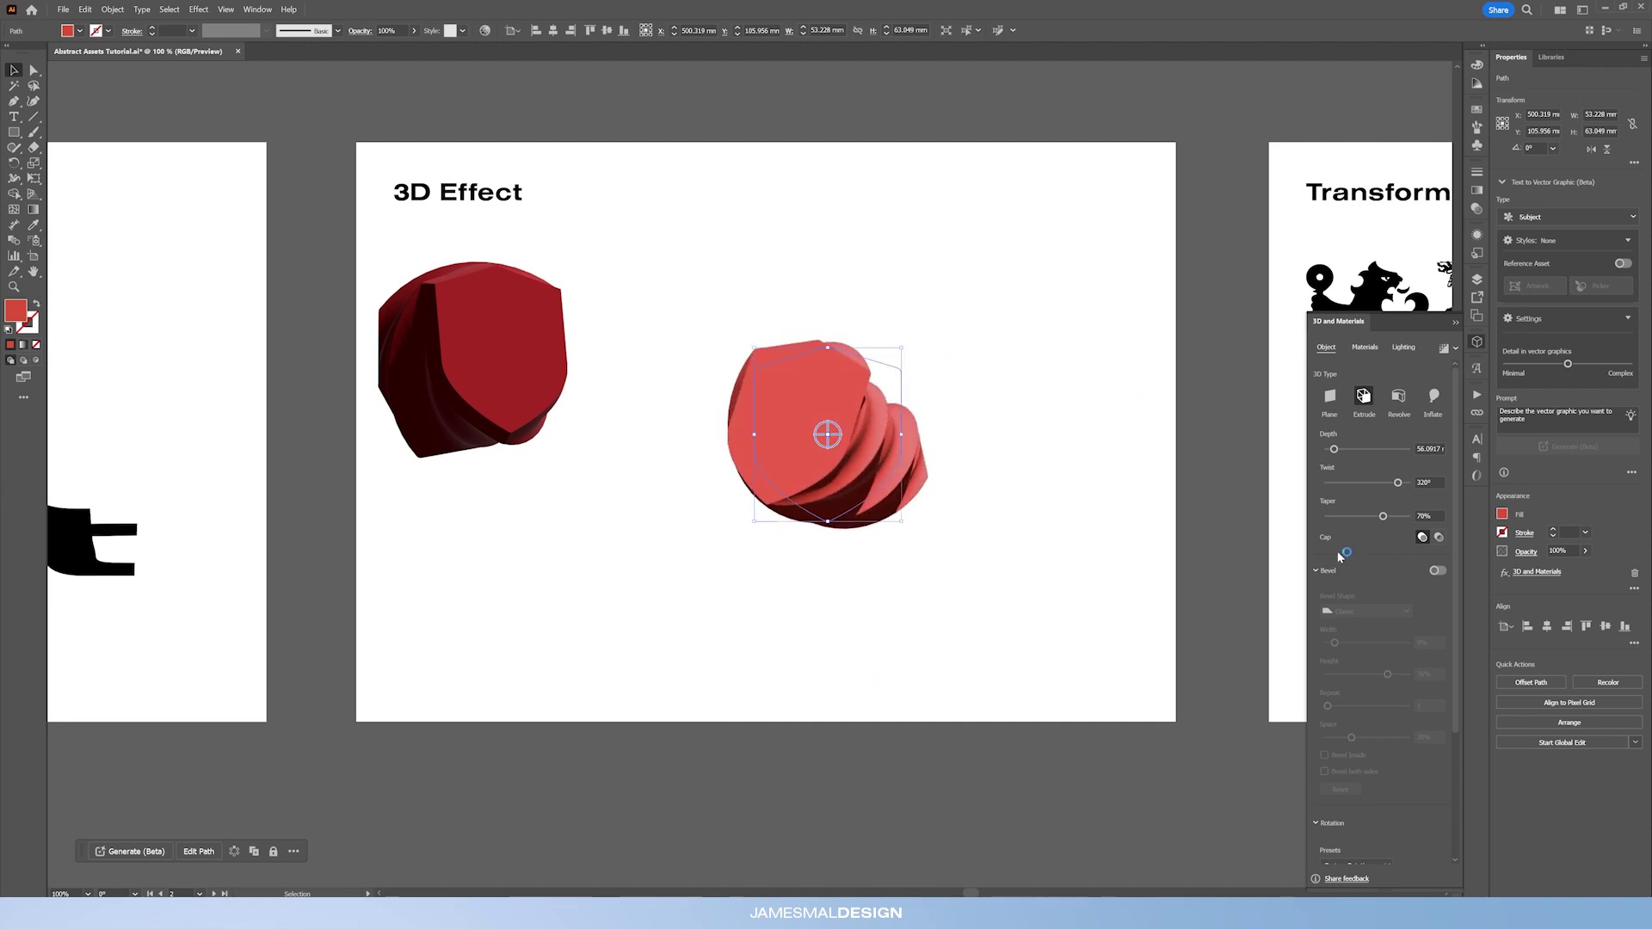
pyautogui.click(1439, 571)
pyautogui.moveTo(1351, 641); pyautogui.dragTo(1363, 707)
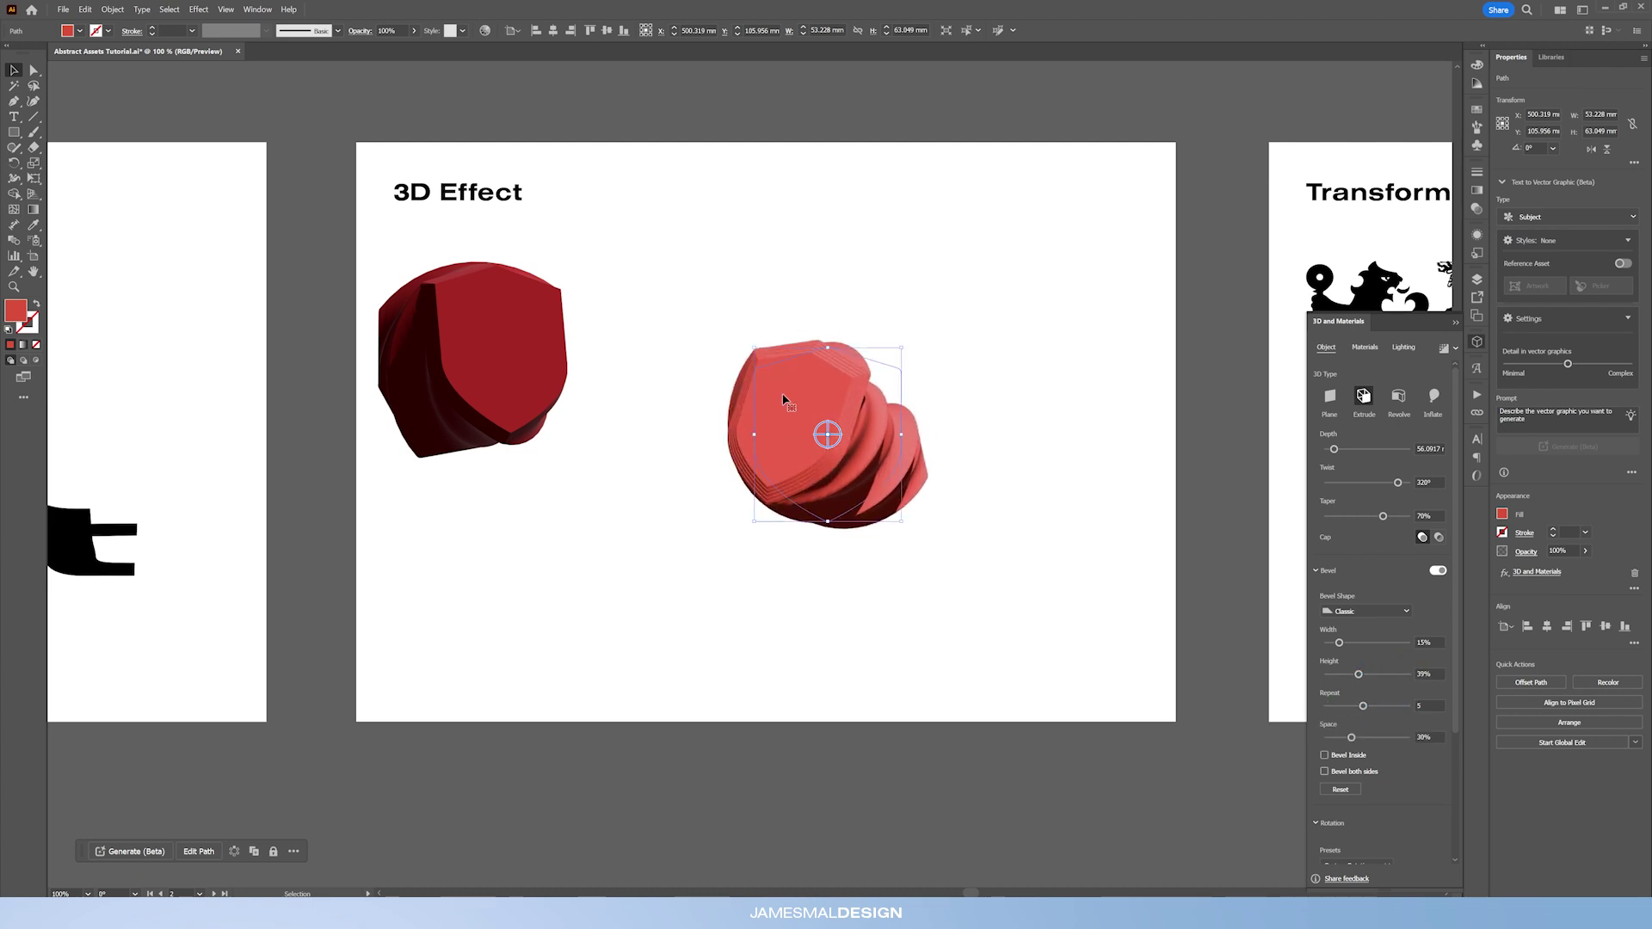
# - Apply the Gold Natural material to the 3D shield and review its material parameters
pyautogui.click(1370, 350)
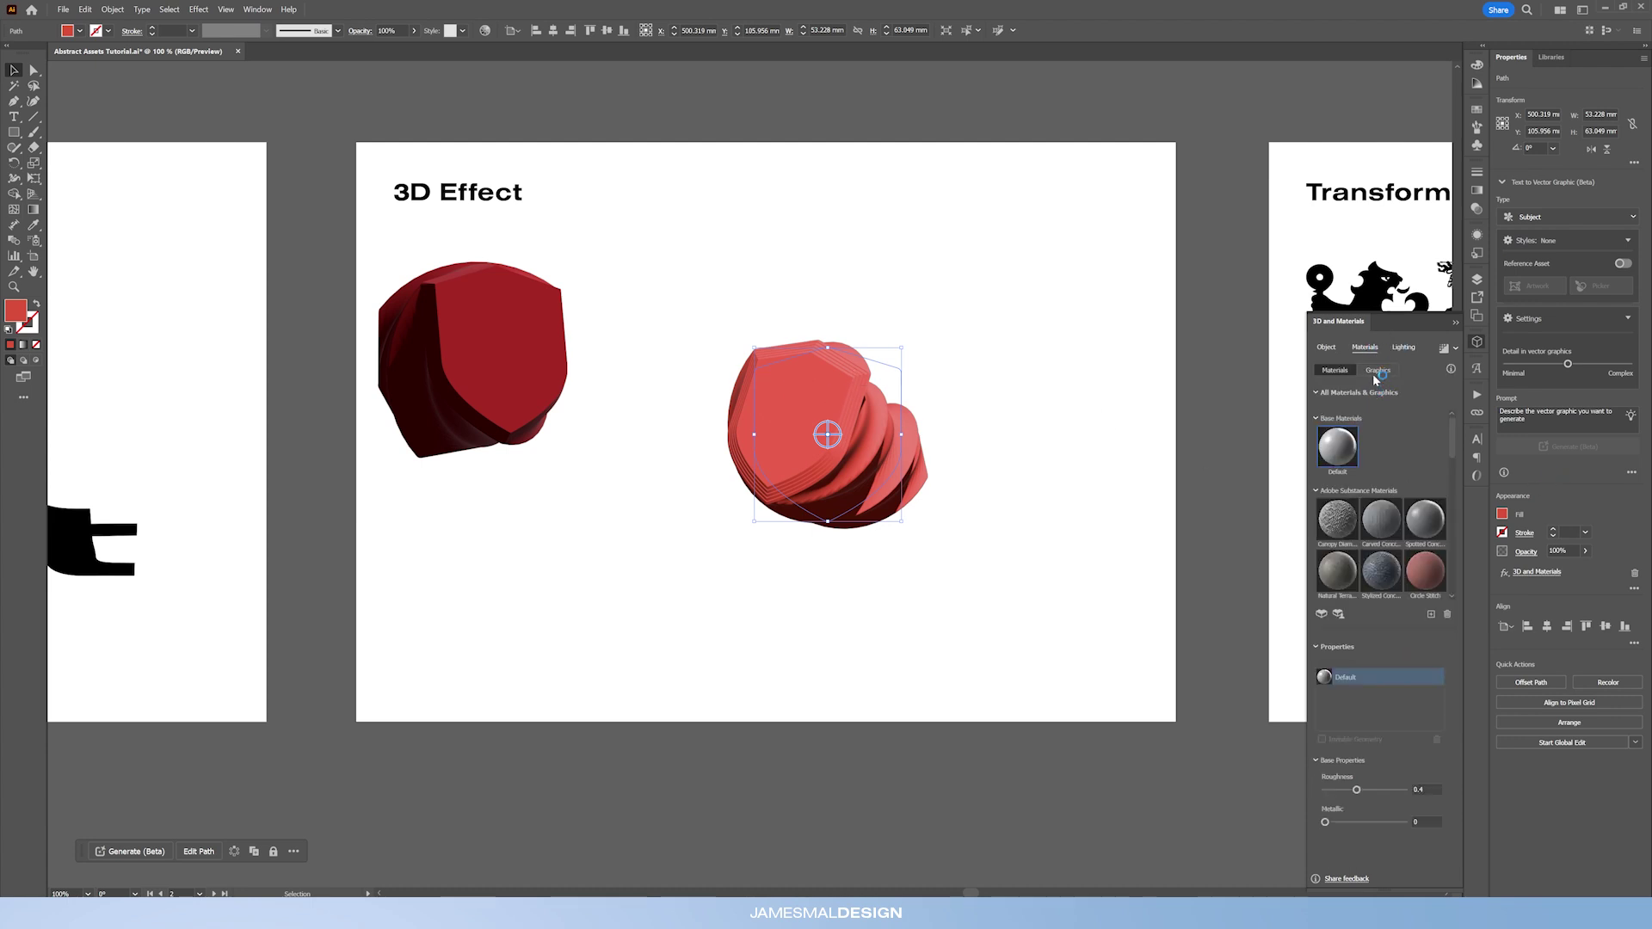
pyautogui.scroll(-5, 1452, 447)
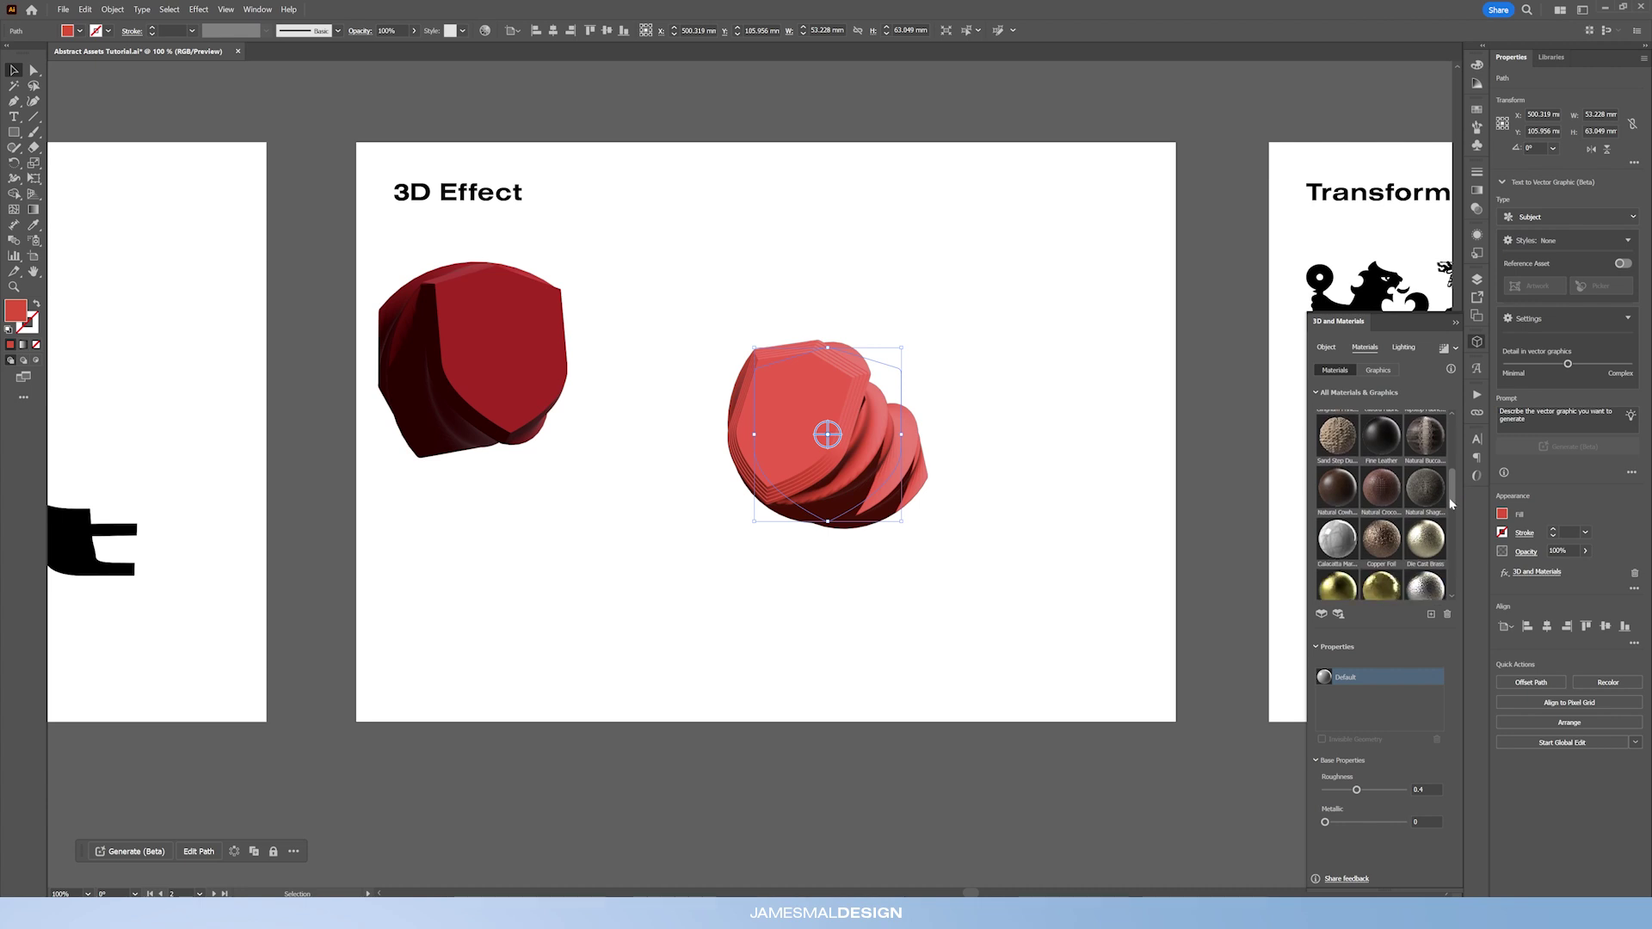
pyautogui.click(1381, 577)
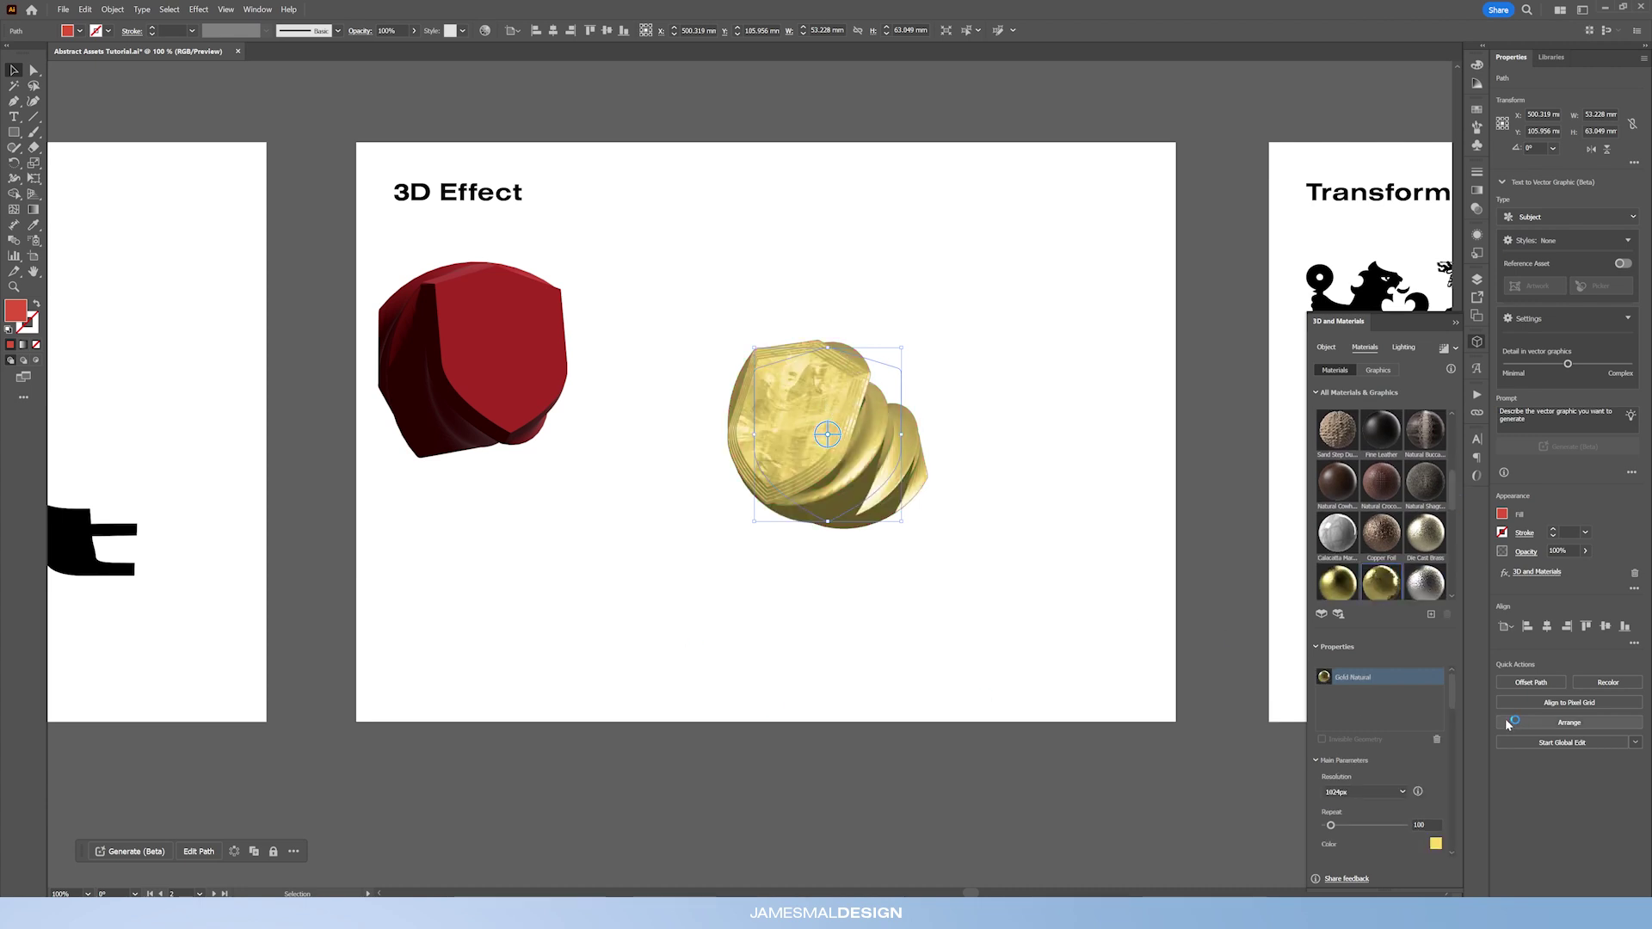
pyautogui.moveTo(1450, 694); pyautogui.dragTo(1451, 731)
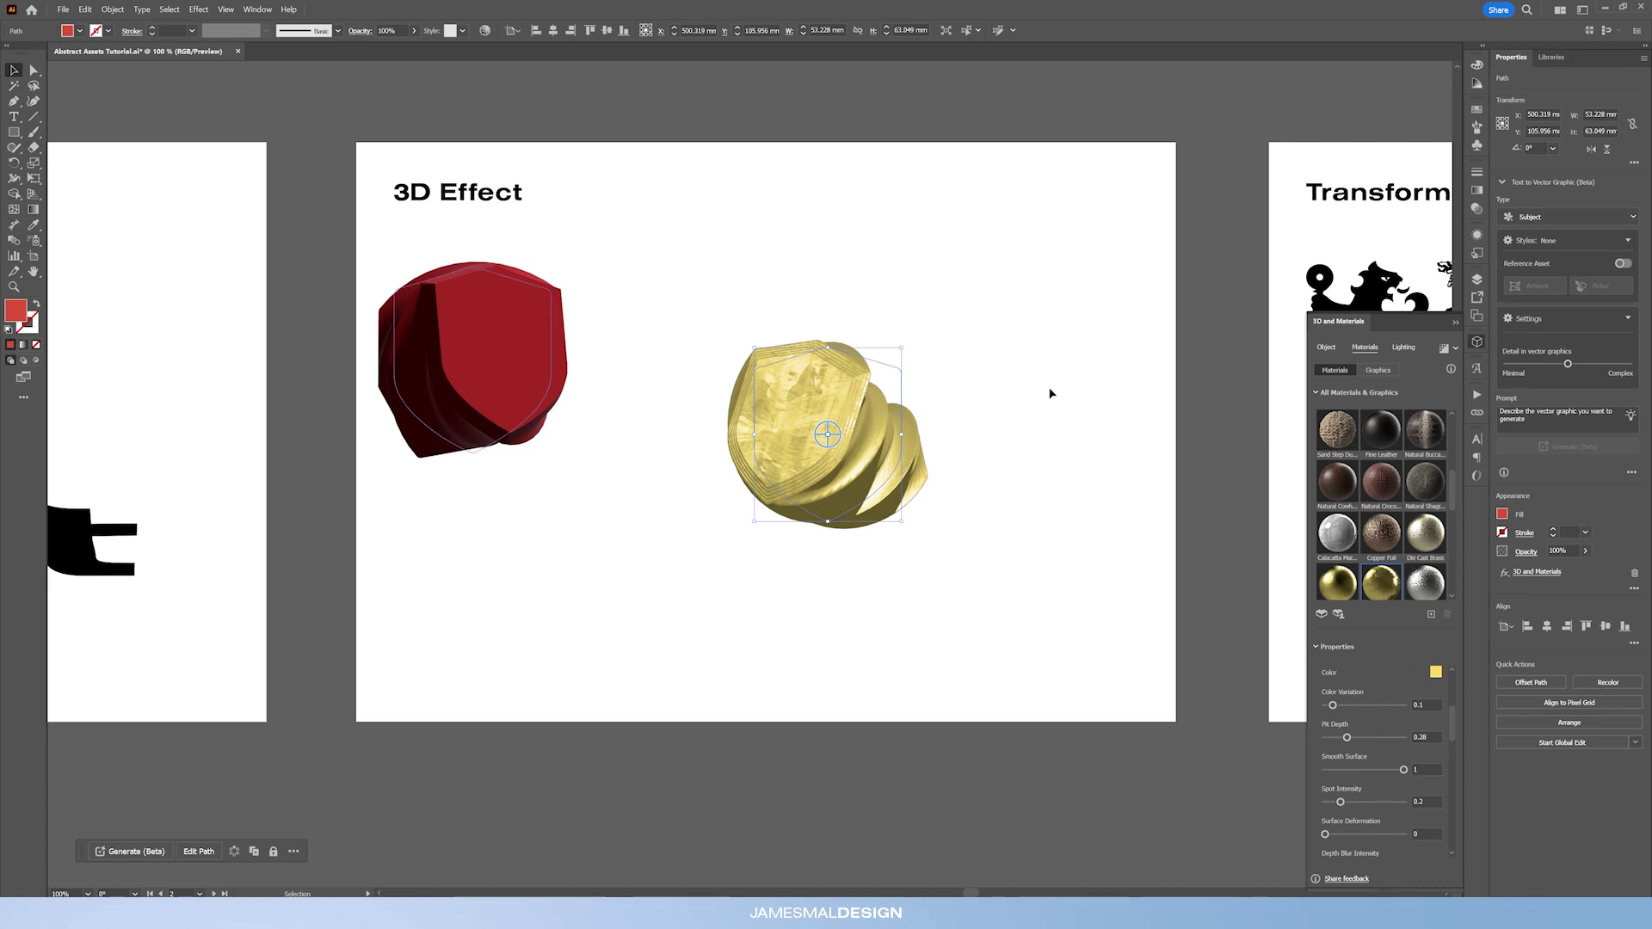
# - Move the shield's light to about 74° rotation and 74° height, and enable High-quality ray tracing with Reduce Noise and Render as vector
pyautogui.click(1403, 348)
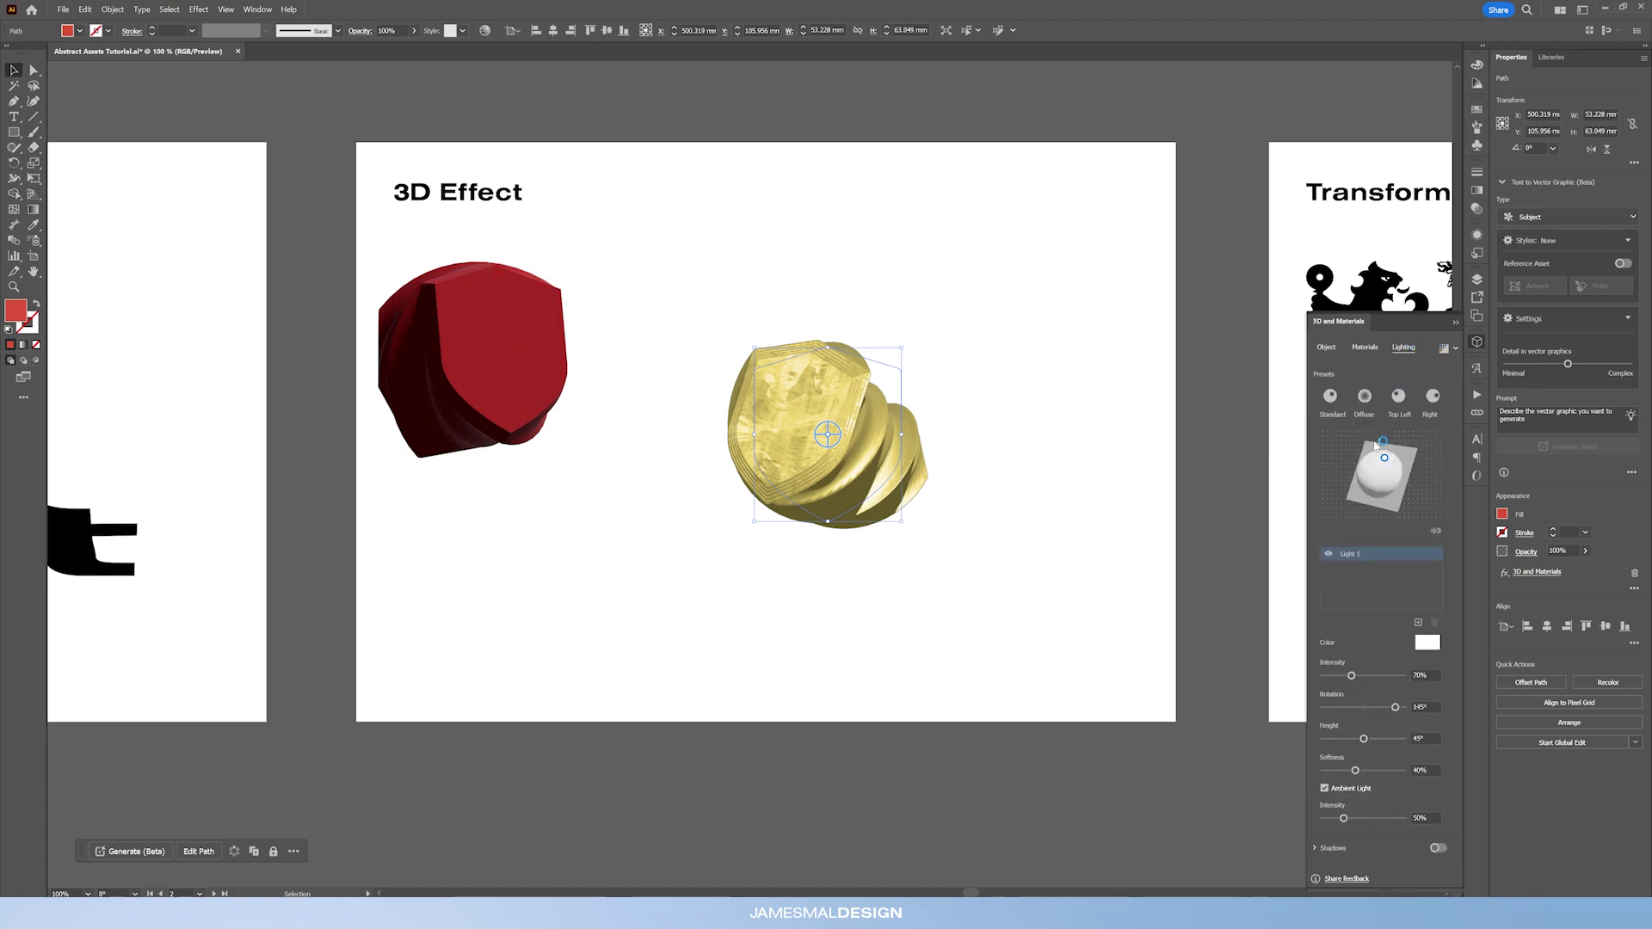
pyautogui.moveTo(1387, 463)
pyautogui.mouseDown()
pyautogui.moveTo(1372, 475)
pyautogui.moveTo(1382, 491)
pyautogui.moveTo(1388, 468)
pyautogui.moveTo(1391, 499)
pyautogui.moveTo(1387, 466)
pyautogui.moveTo(1374, 470)
pyautogui.mouseUp()
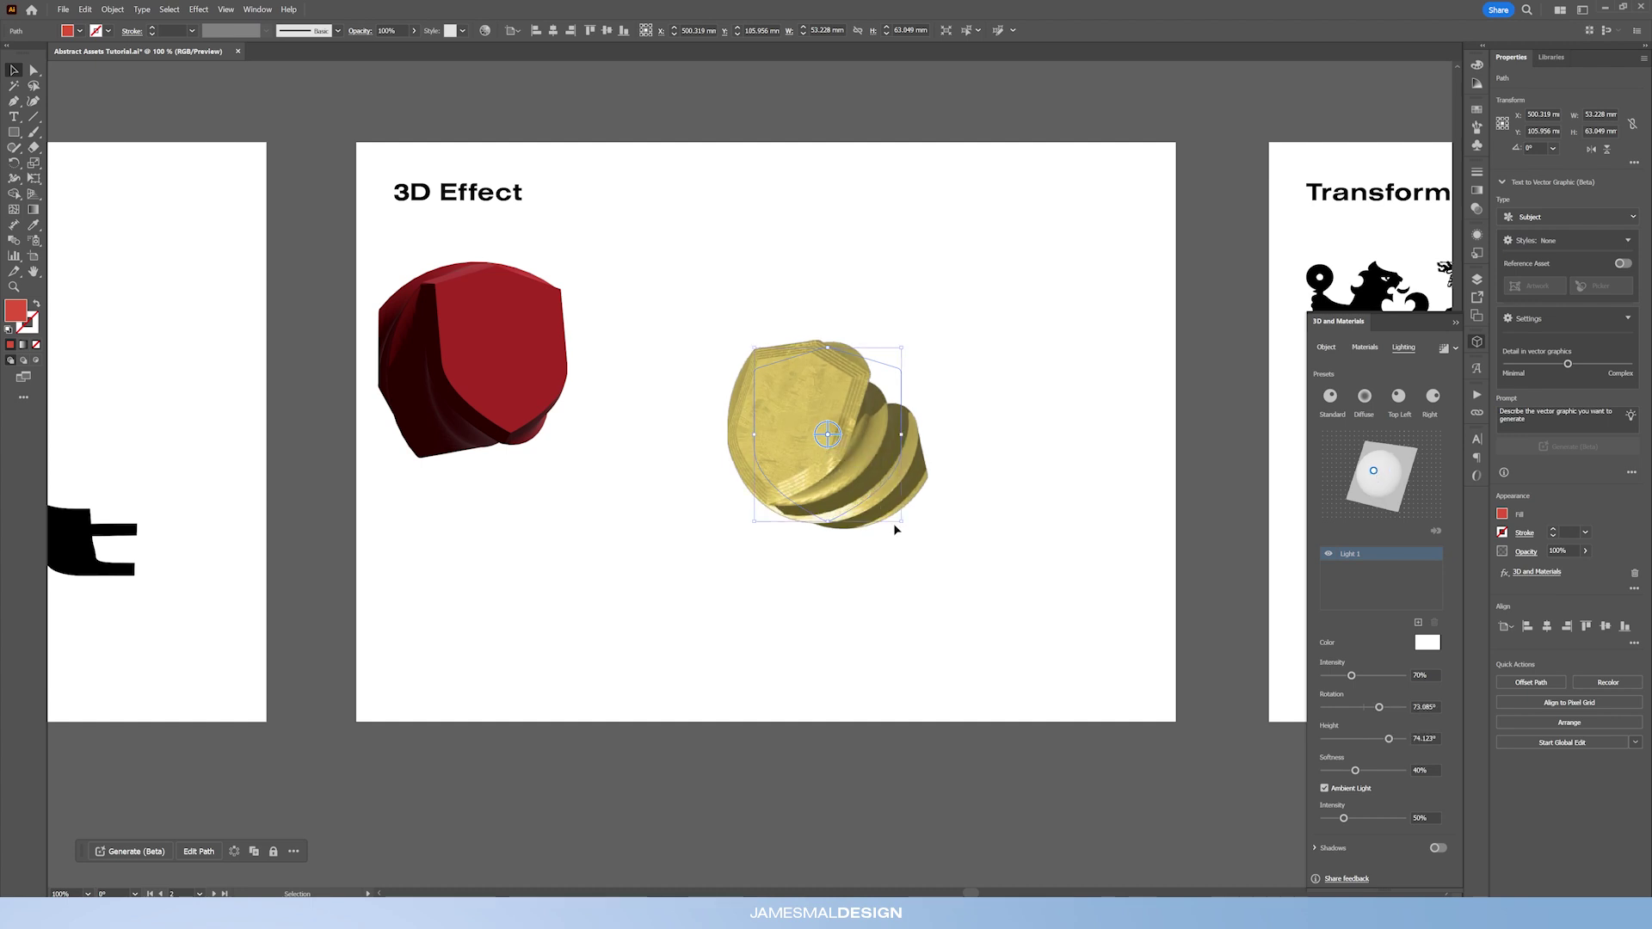
pyautogui.click(1454, 349)
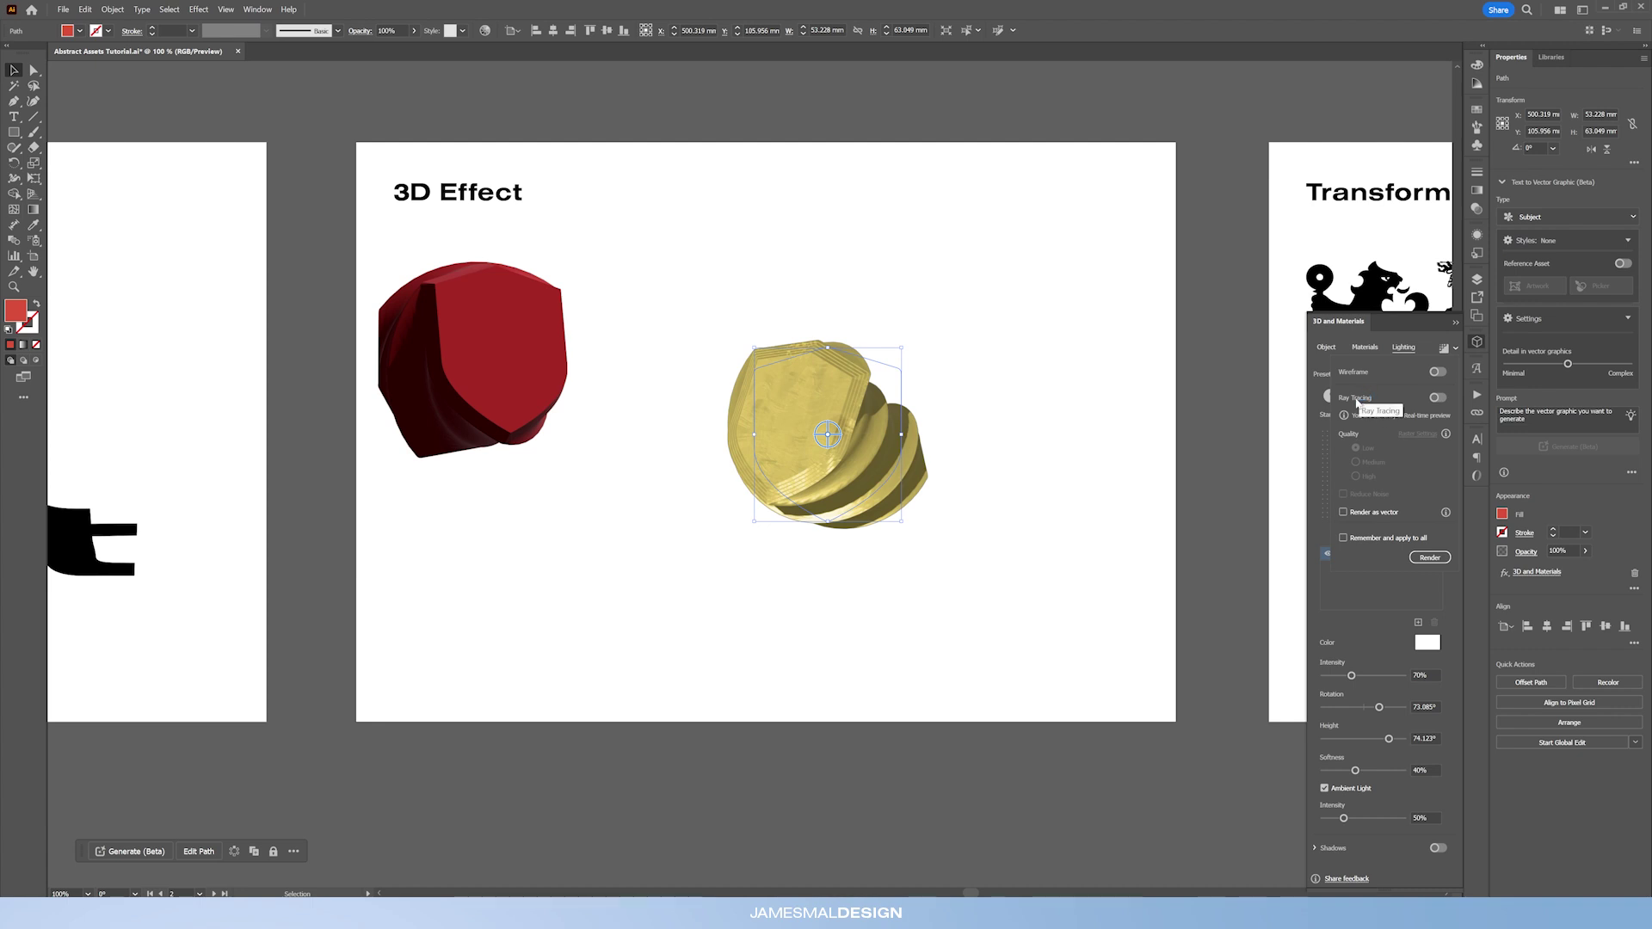
pyautogui.click(1437, 397)
pyautogui.click(1368, 492)
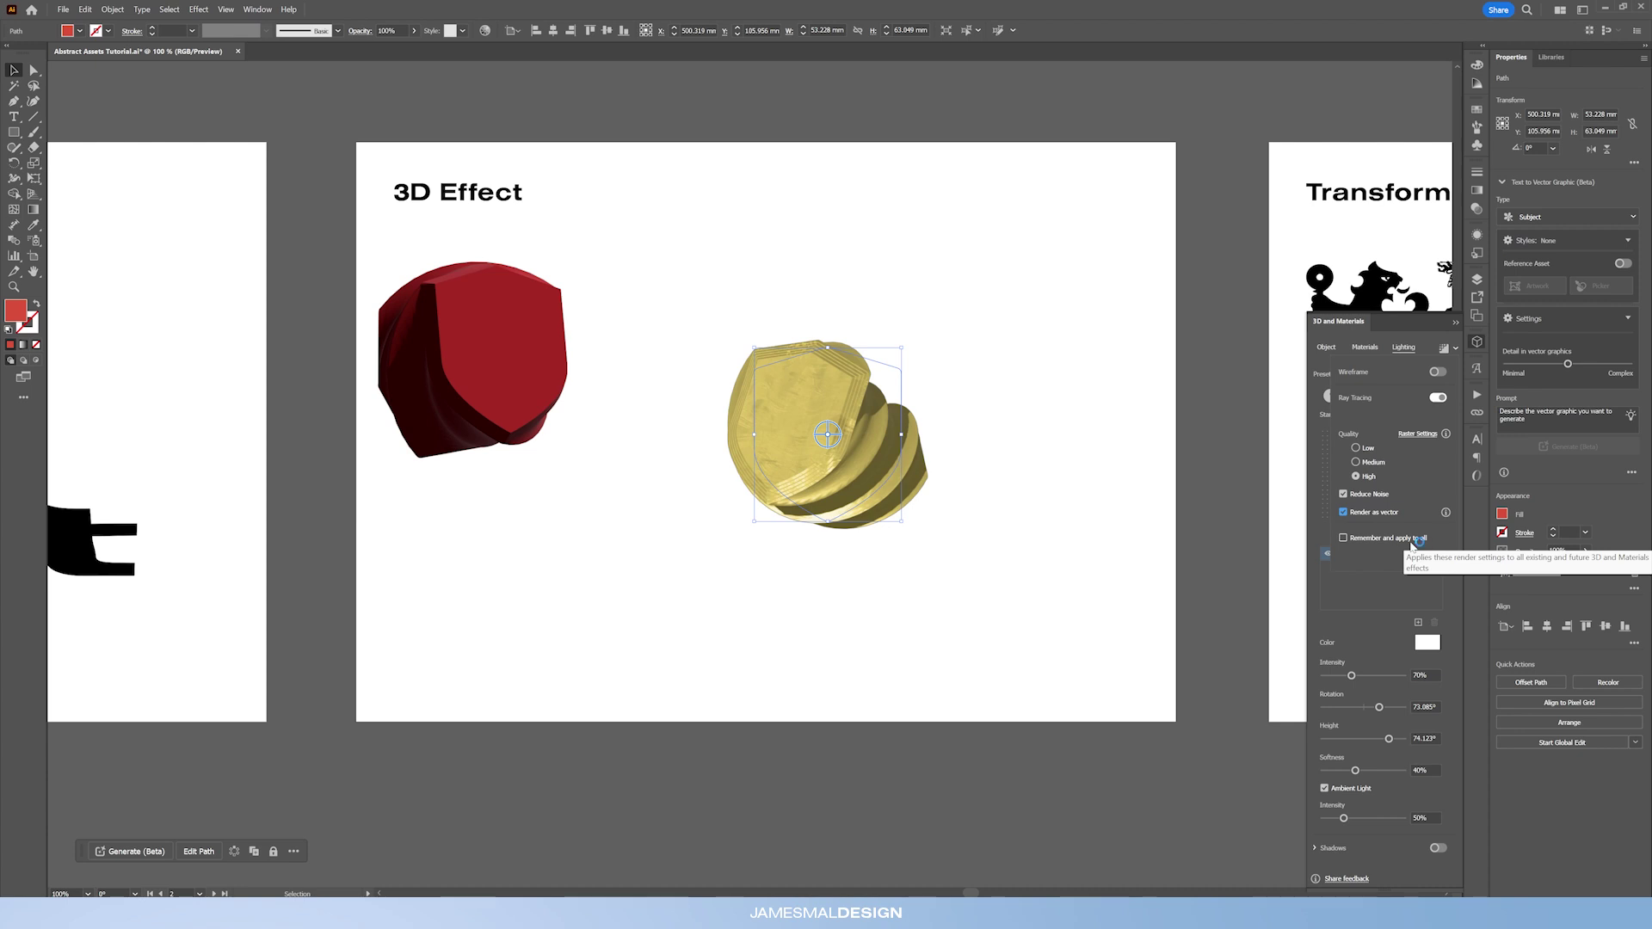
pyautogui.click(946, 443)
# - Look over the lion examples on the Transform Effect artboard, and switch to Photoshop to view Mudryk v1.psd
pyautogui.moveTo(1014, 428); pyautogui.dragTo(347, 431)
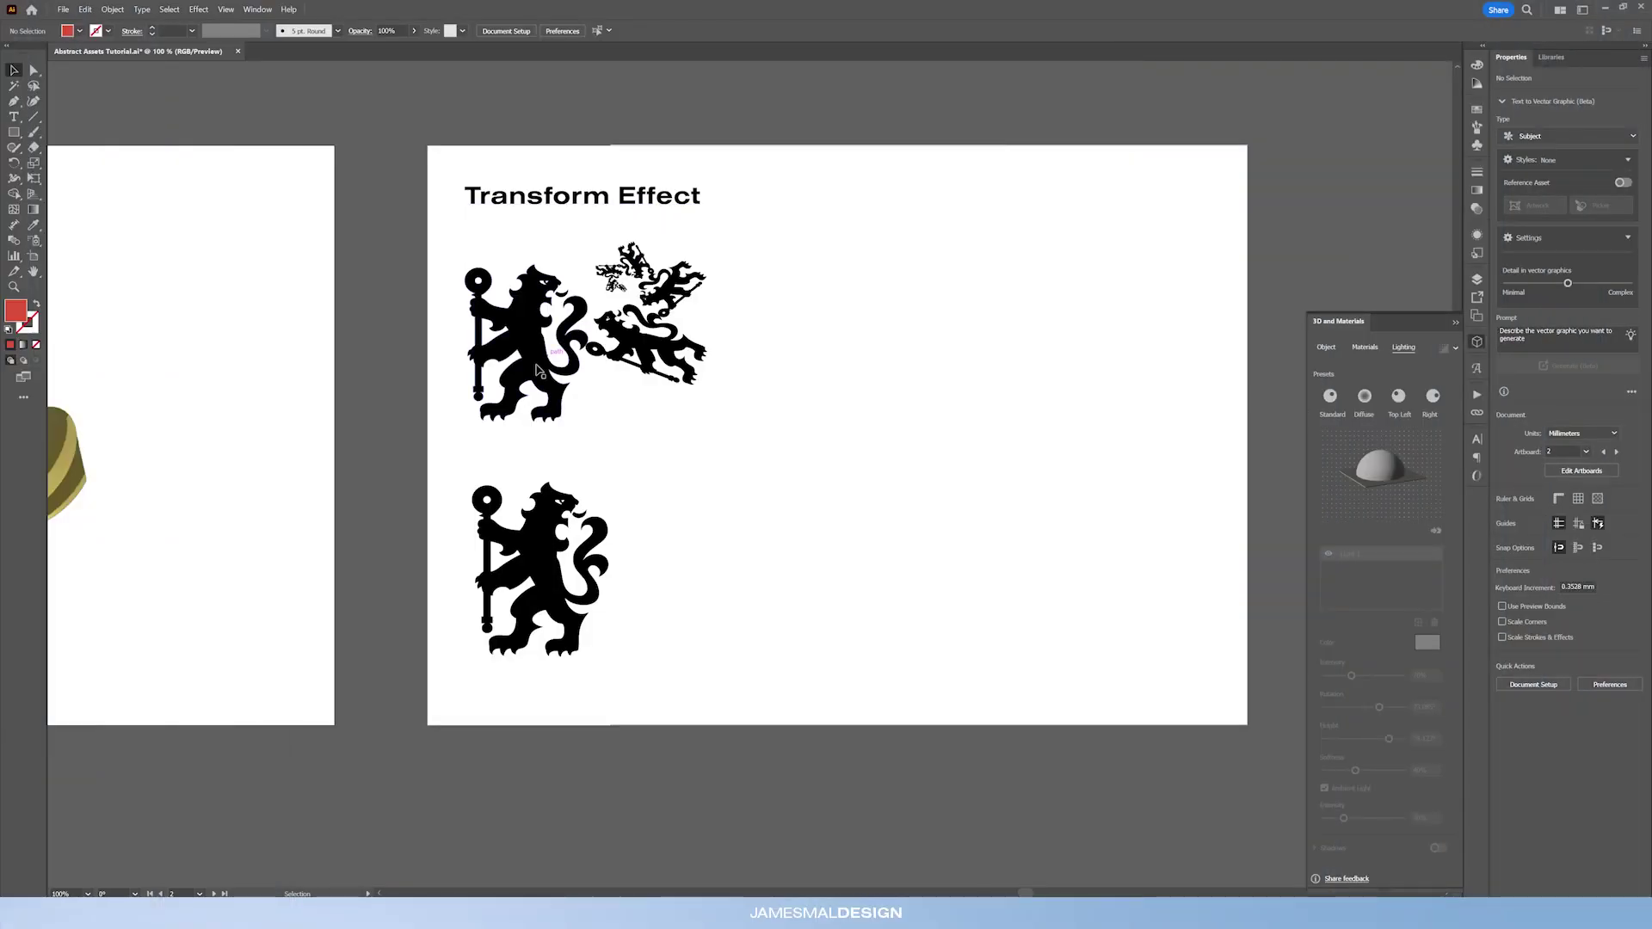
pyautogui.moveTo(552, 317); pyautogui.dragTo(616, 285)
pyautogui.click(577, 621)
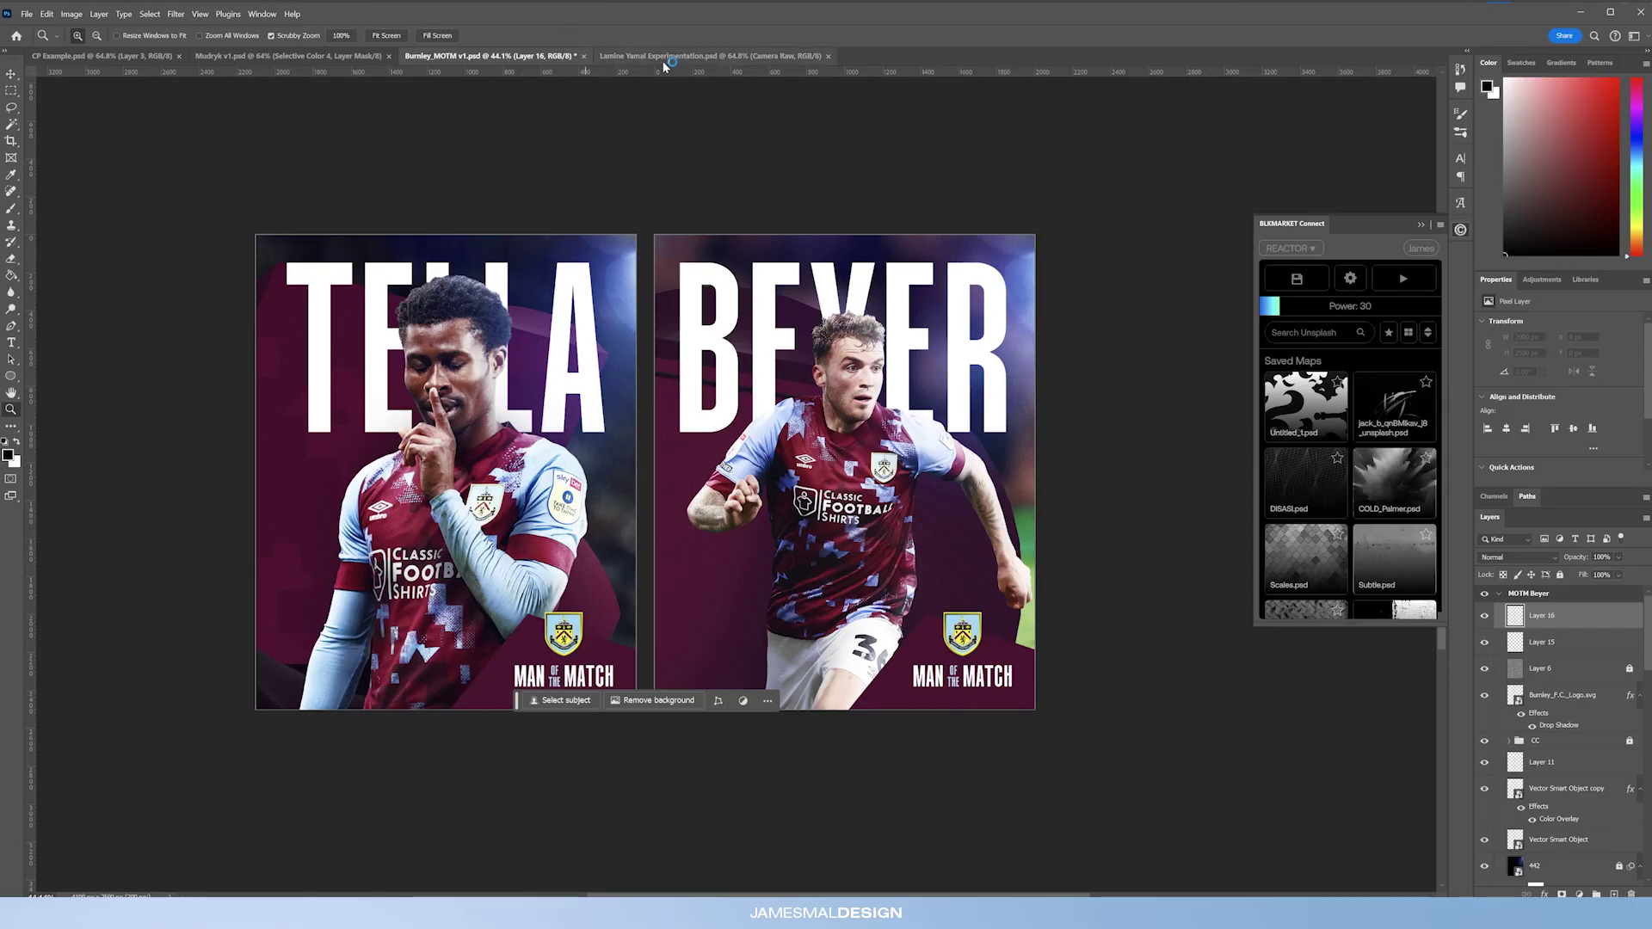
pyautogui.click(355, 56)
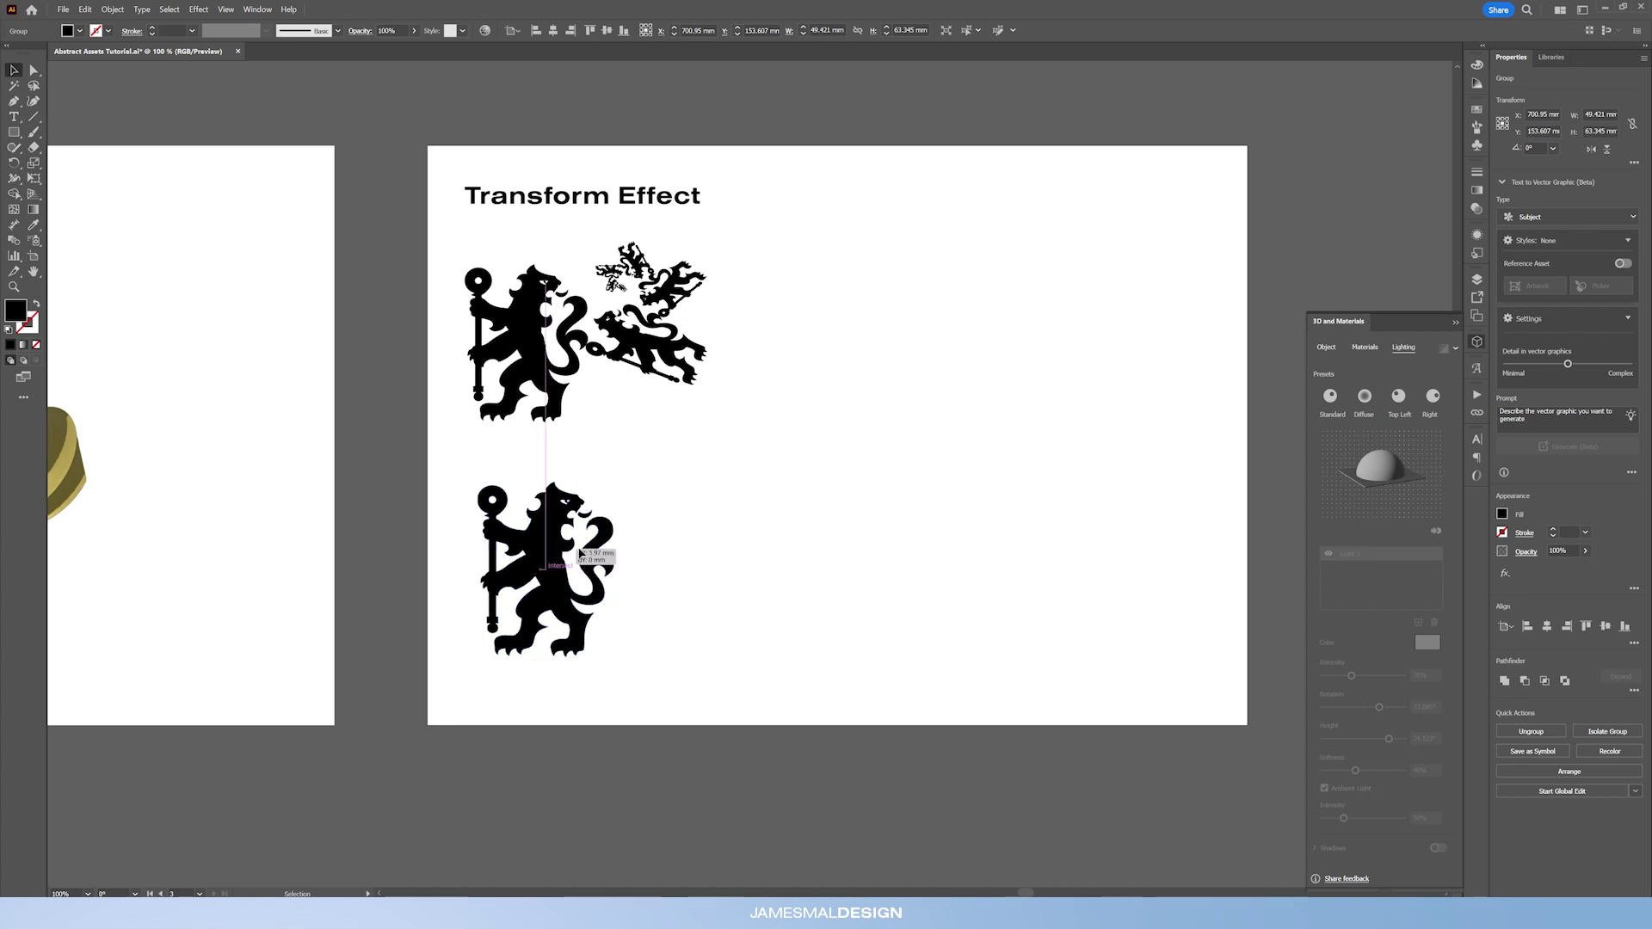
# - Duplicate the lower lion into the empty area of the Transform Effect artboard and start a Transform effect on it with 4 copies
pyautogui.moveTo(553, 560); pyautogui.dragTo(978, 462)
pyautogui.click(199, 9)
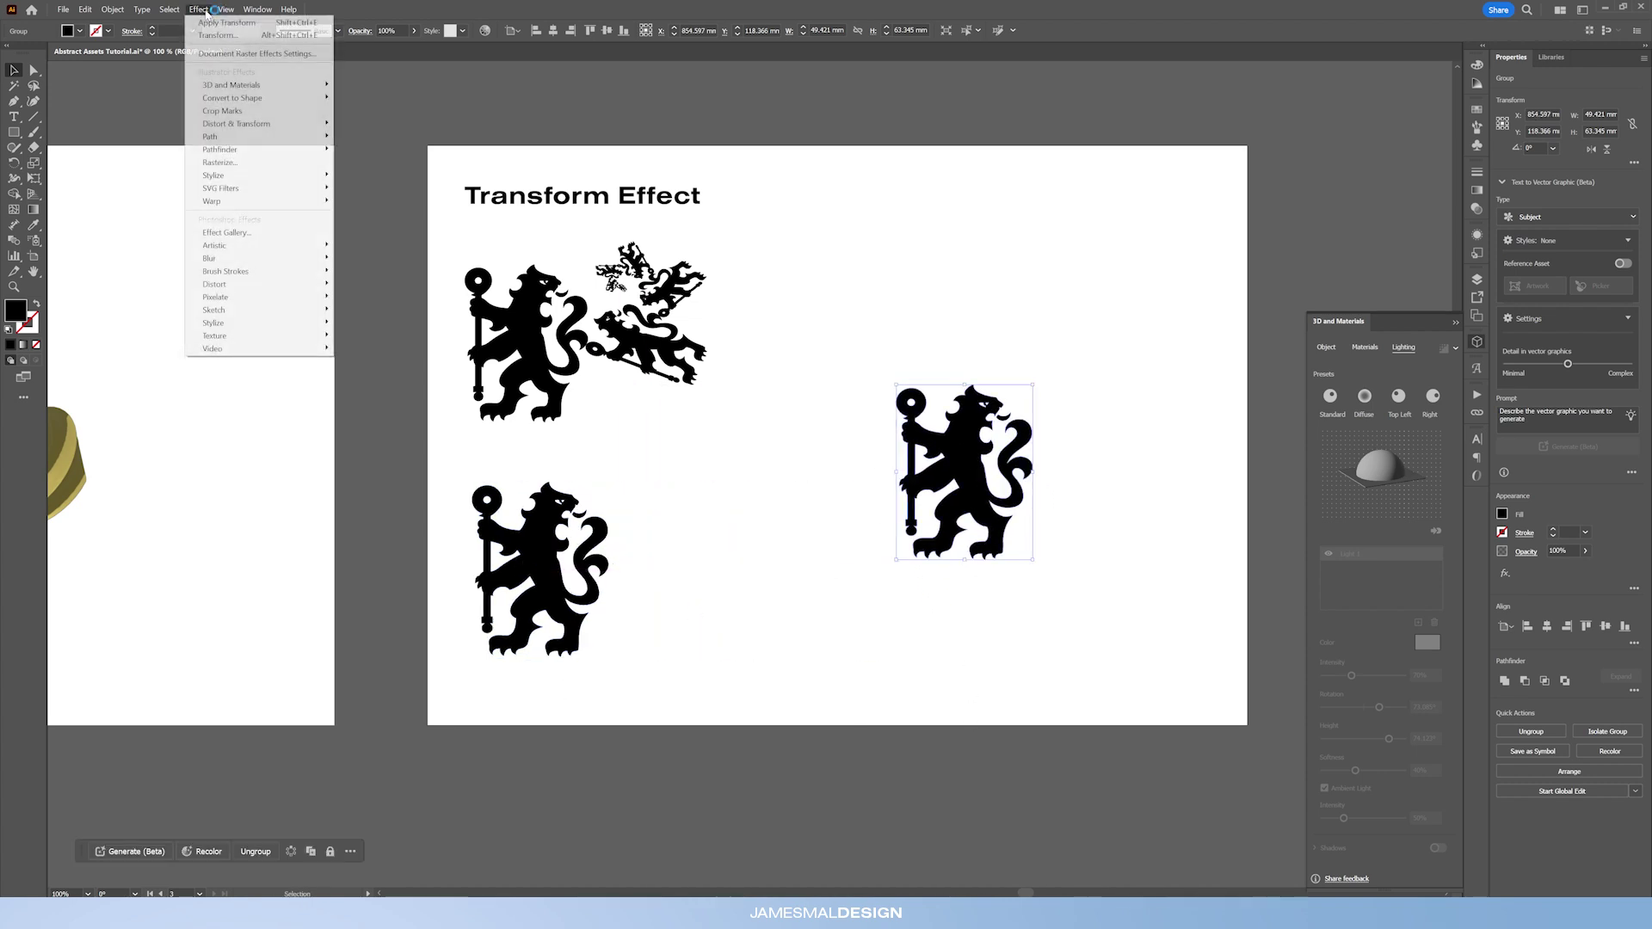
pyautogui.moveTo(306, 128)
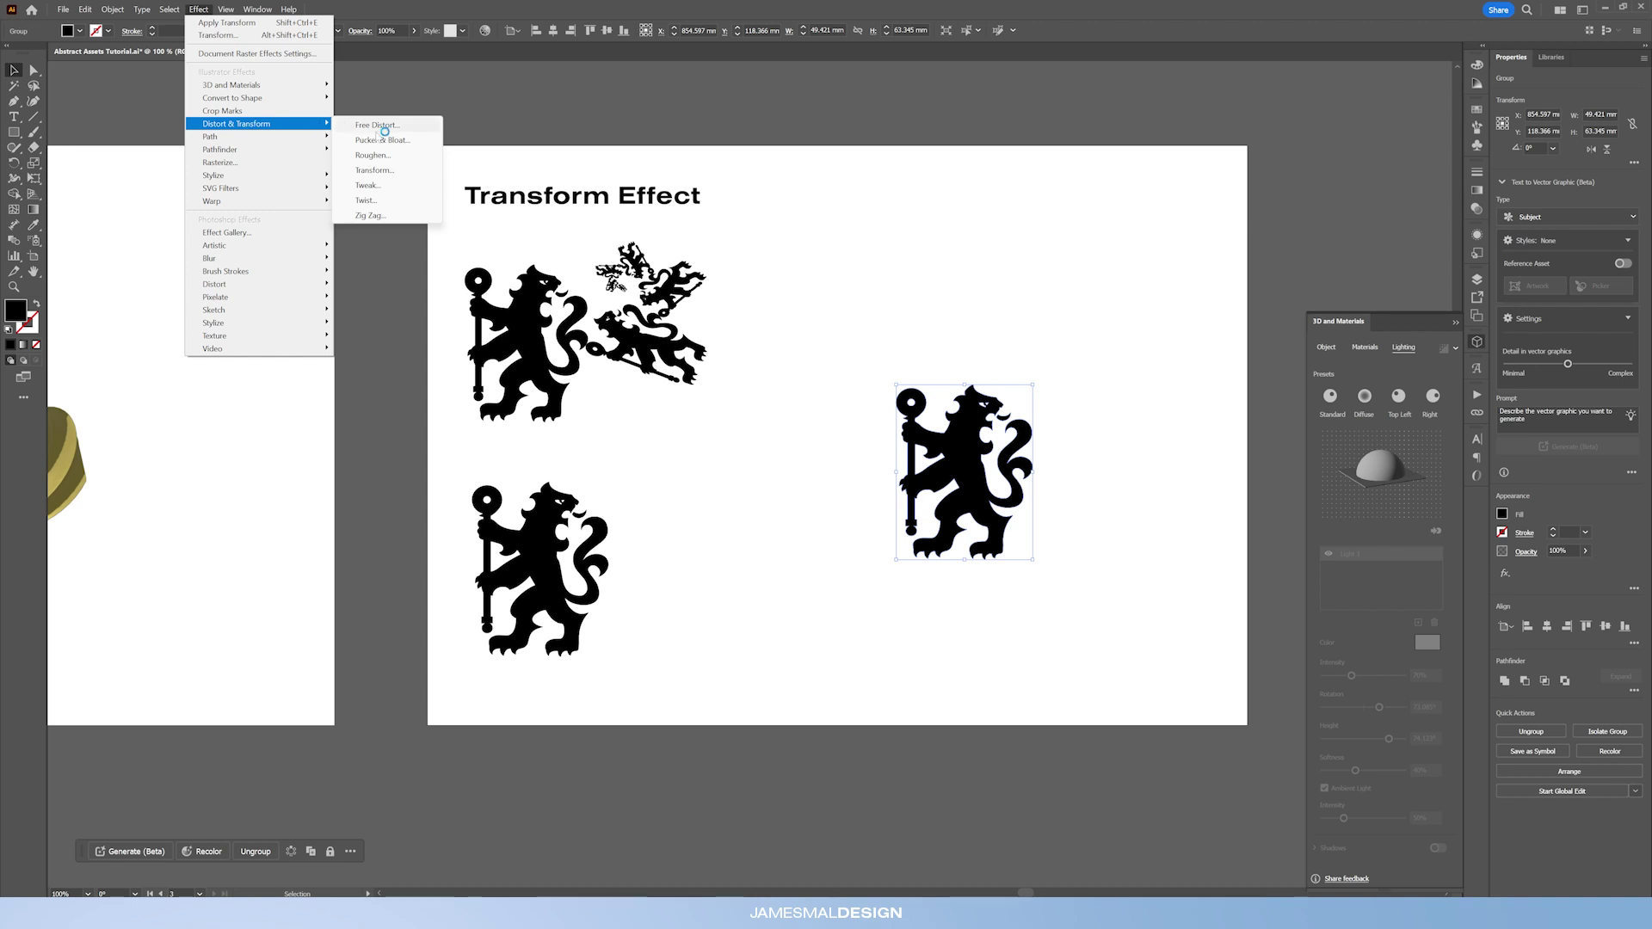
pyautogui.click(374, 169)
pyautogui.moveTo(1235, 365); pyautogui.dragTo(1234, 266)
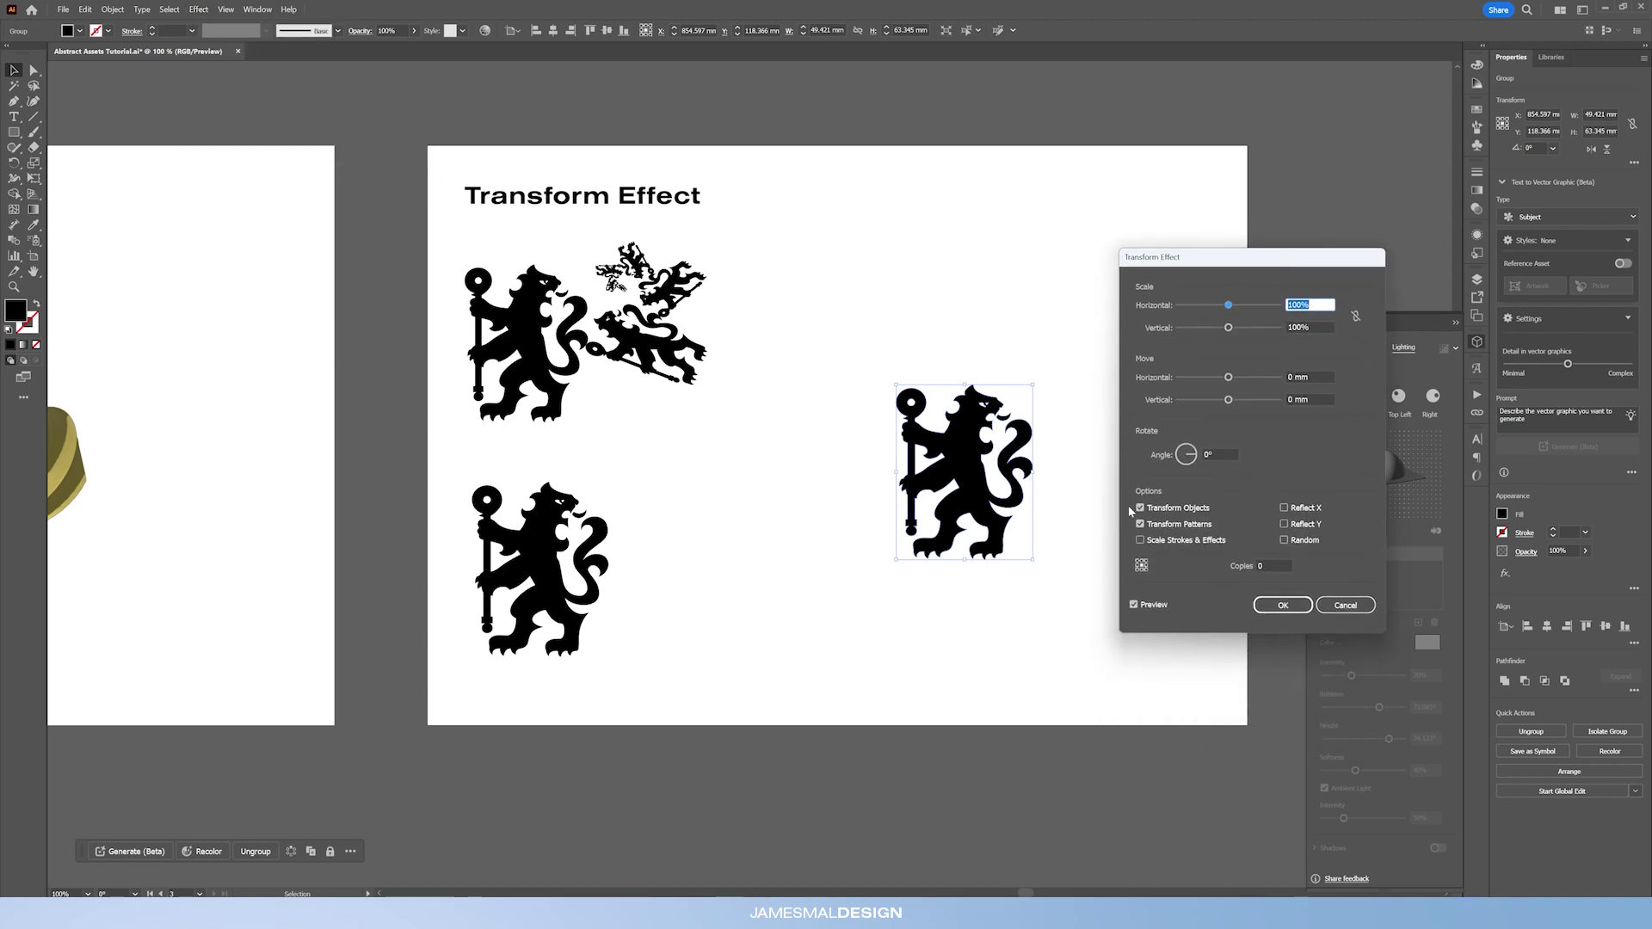
pyautogui.click(1281, 565)
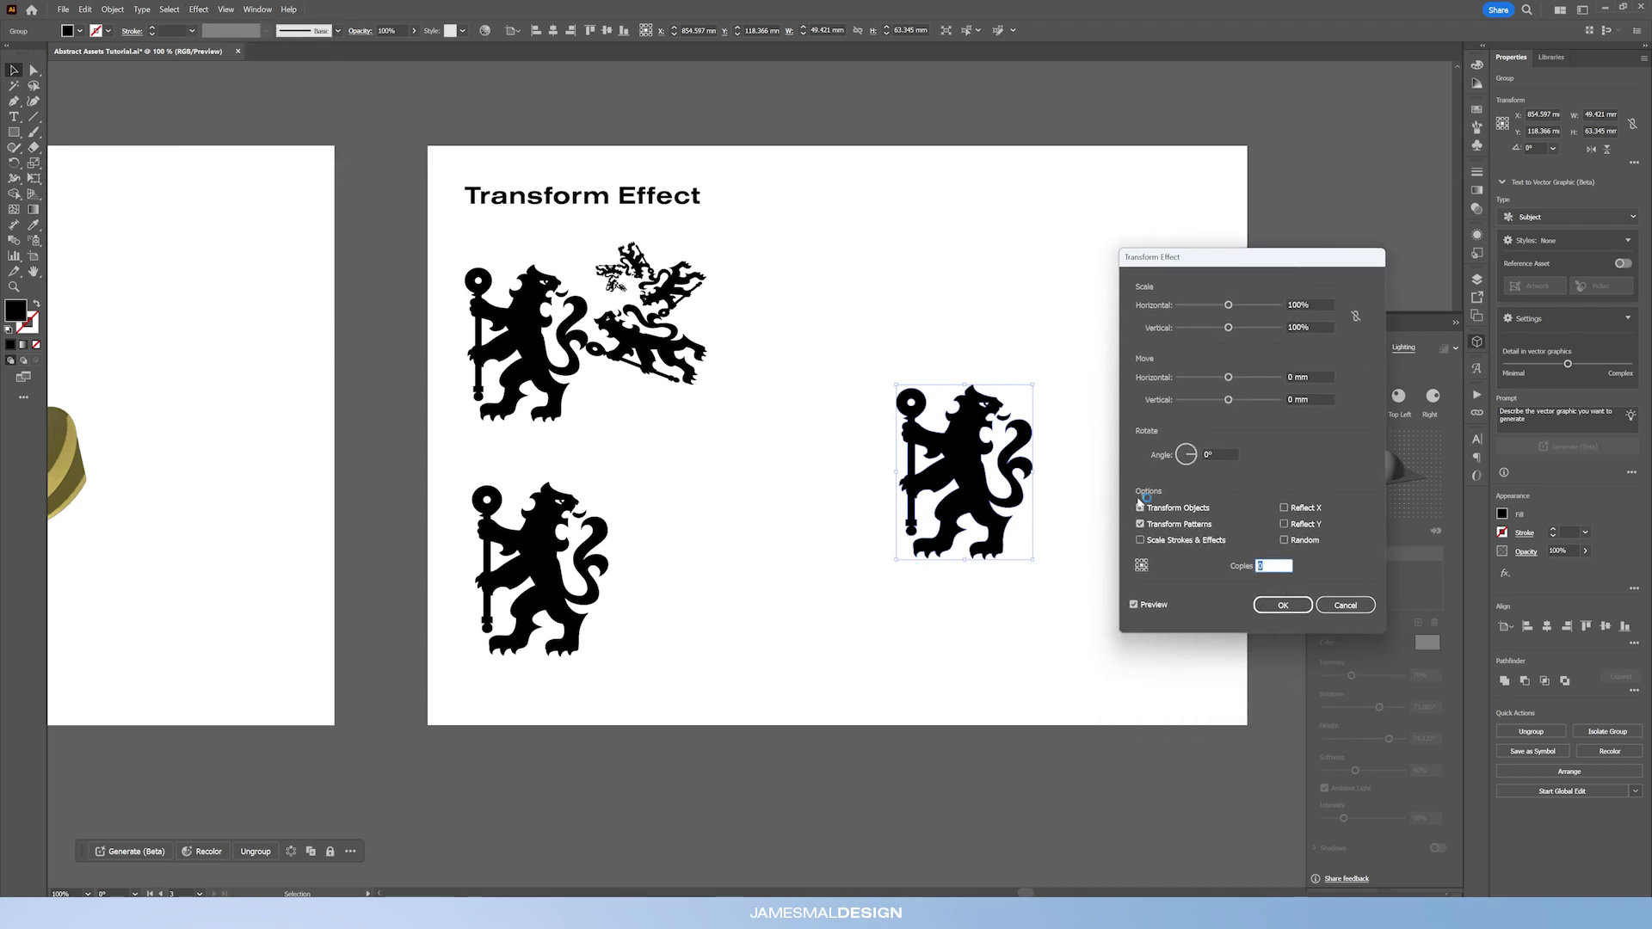
pyautogui.write('4')
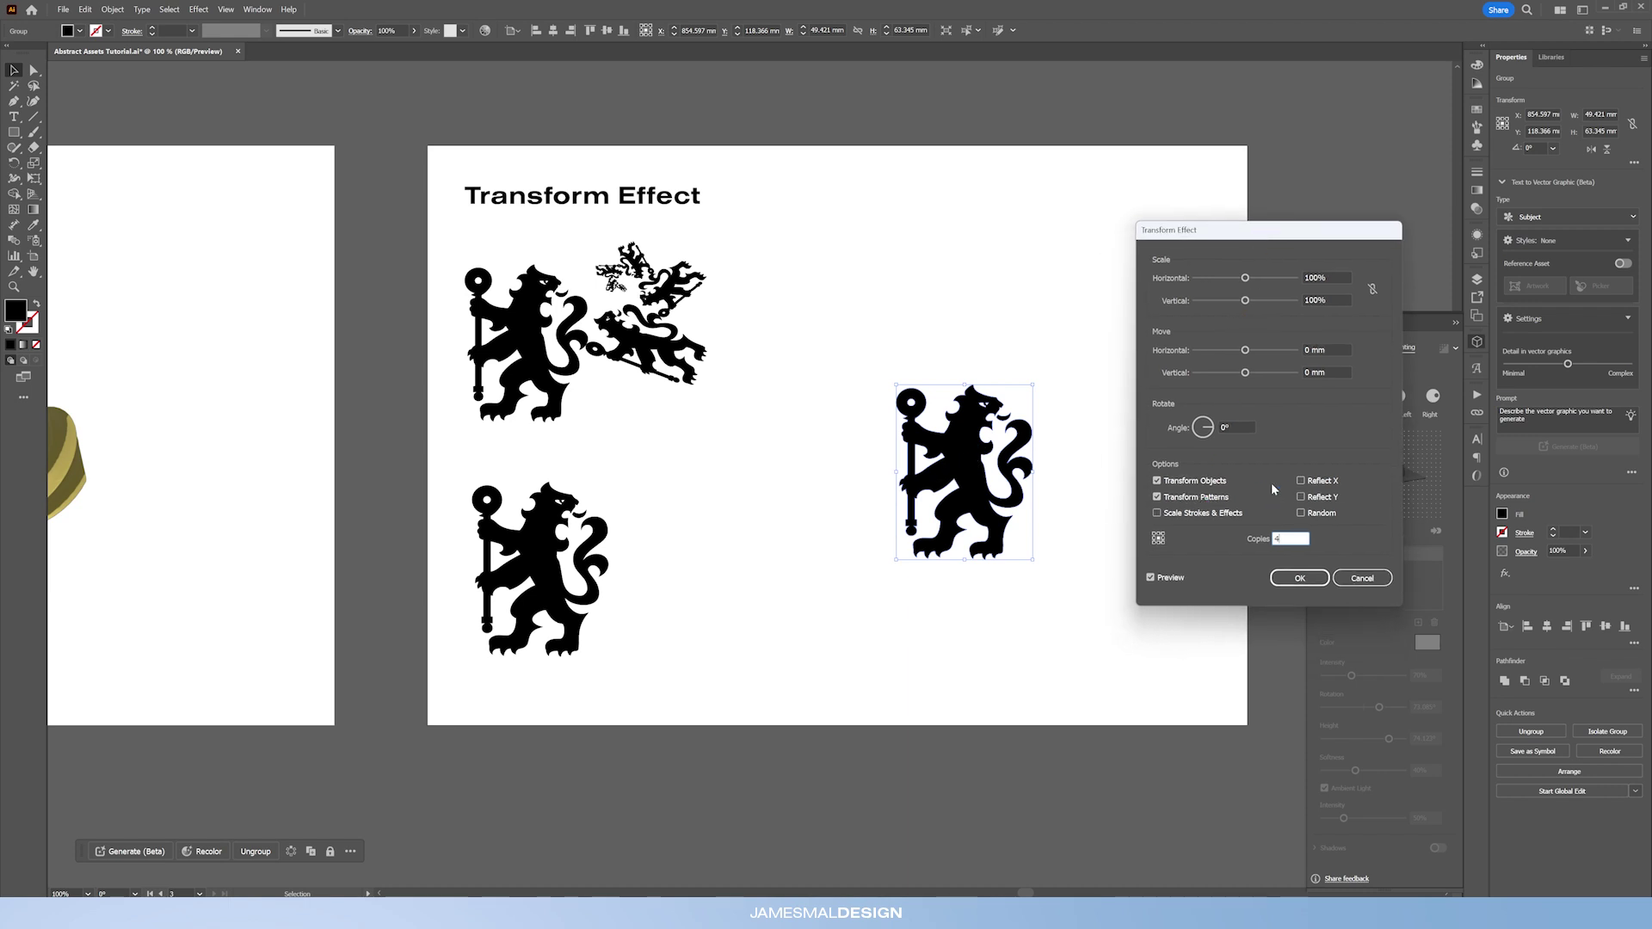
# - Try a horizontal move of 70 mm to spread the lion copies apart in a row
pyautogui.moveTo(1245, 350); pyautogui.dragTo(1278, 350)
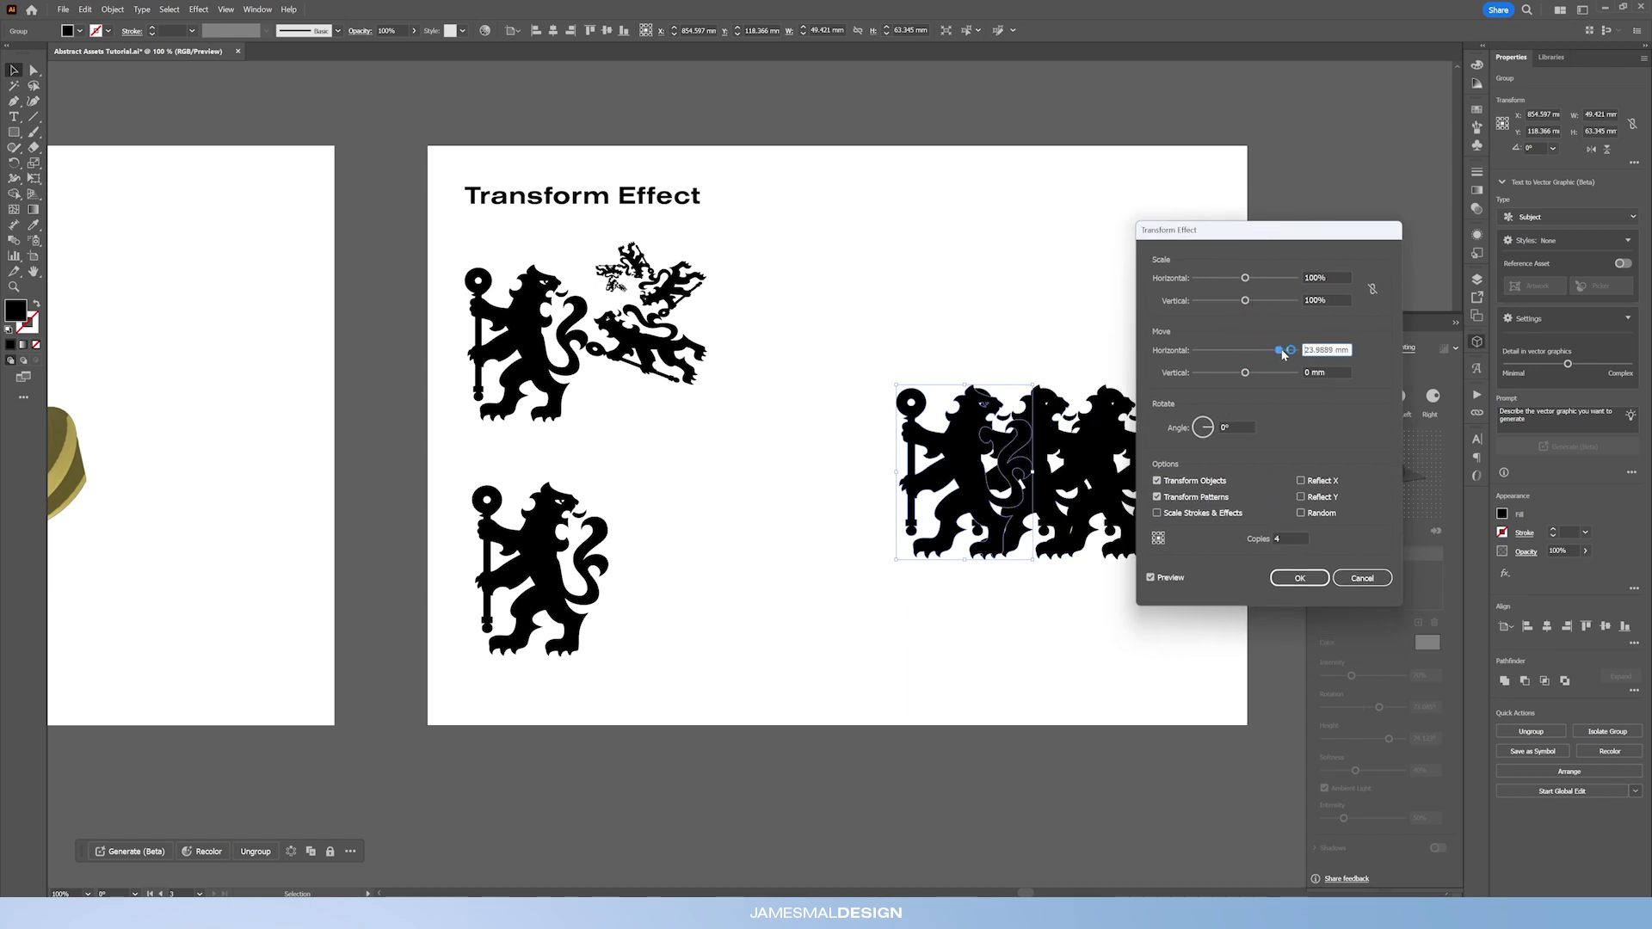
pyautogui.moveTo(1221, 230); pyautogui.dragTo(539, 288)
pyautogui.moveTo(602, 412); pyautogui.dragTo(602, 406)
pyautogui.write('70')
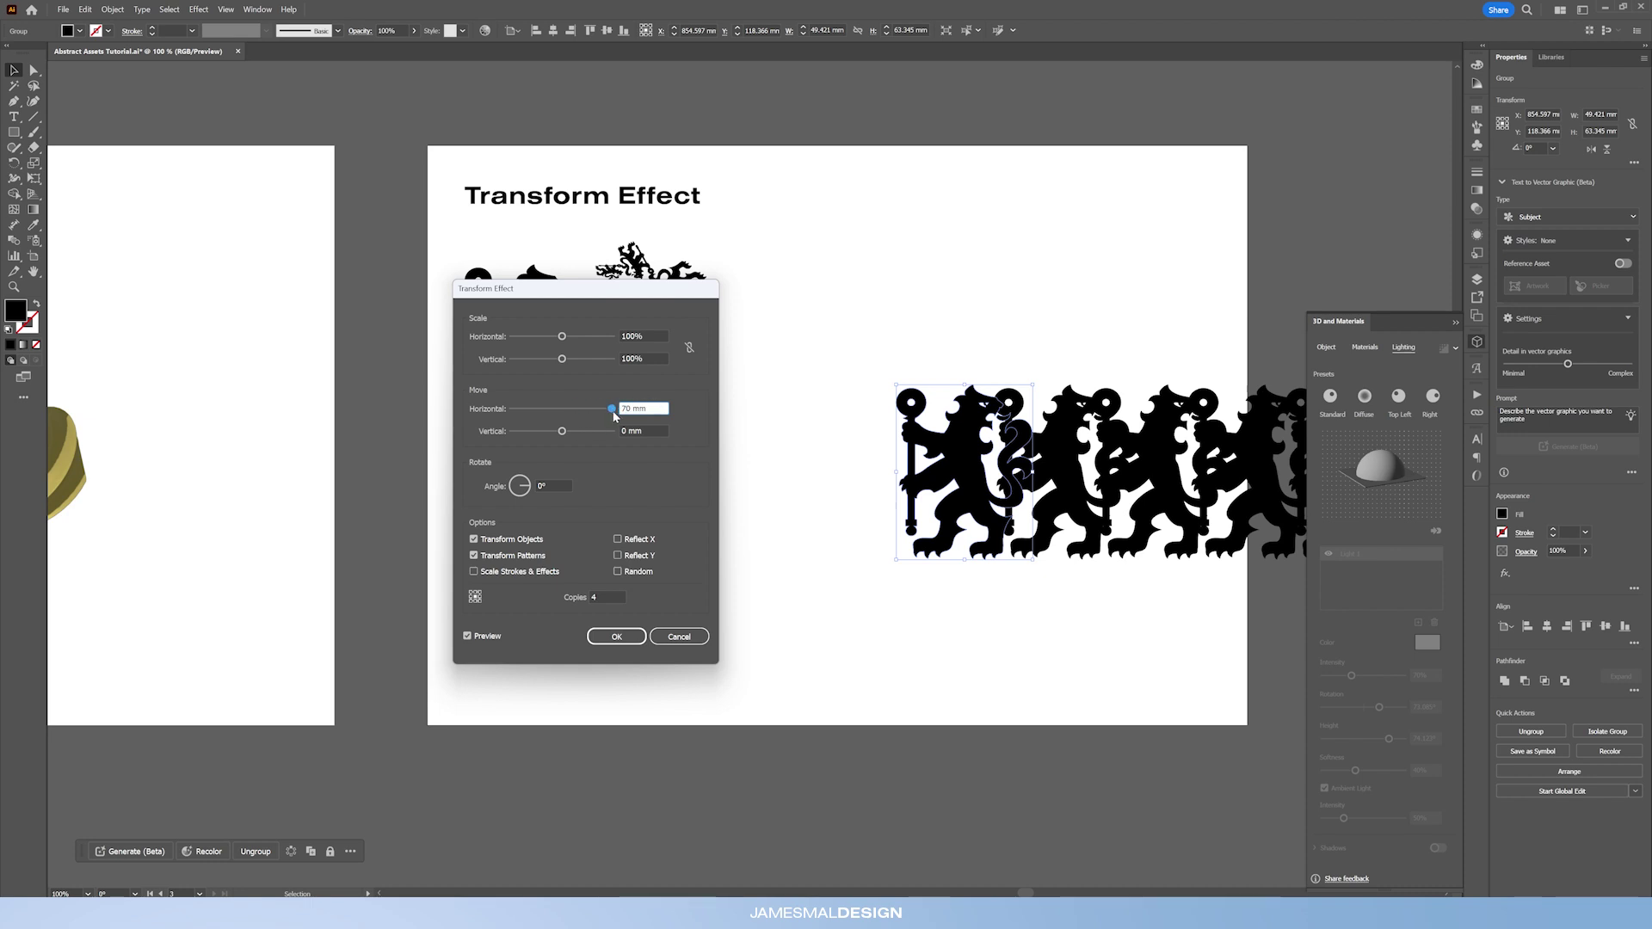
pyautogui.press('Tab')
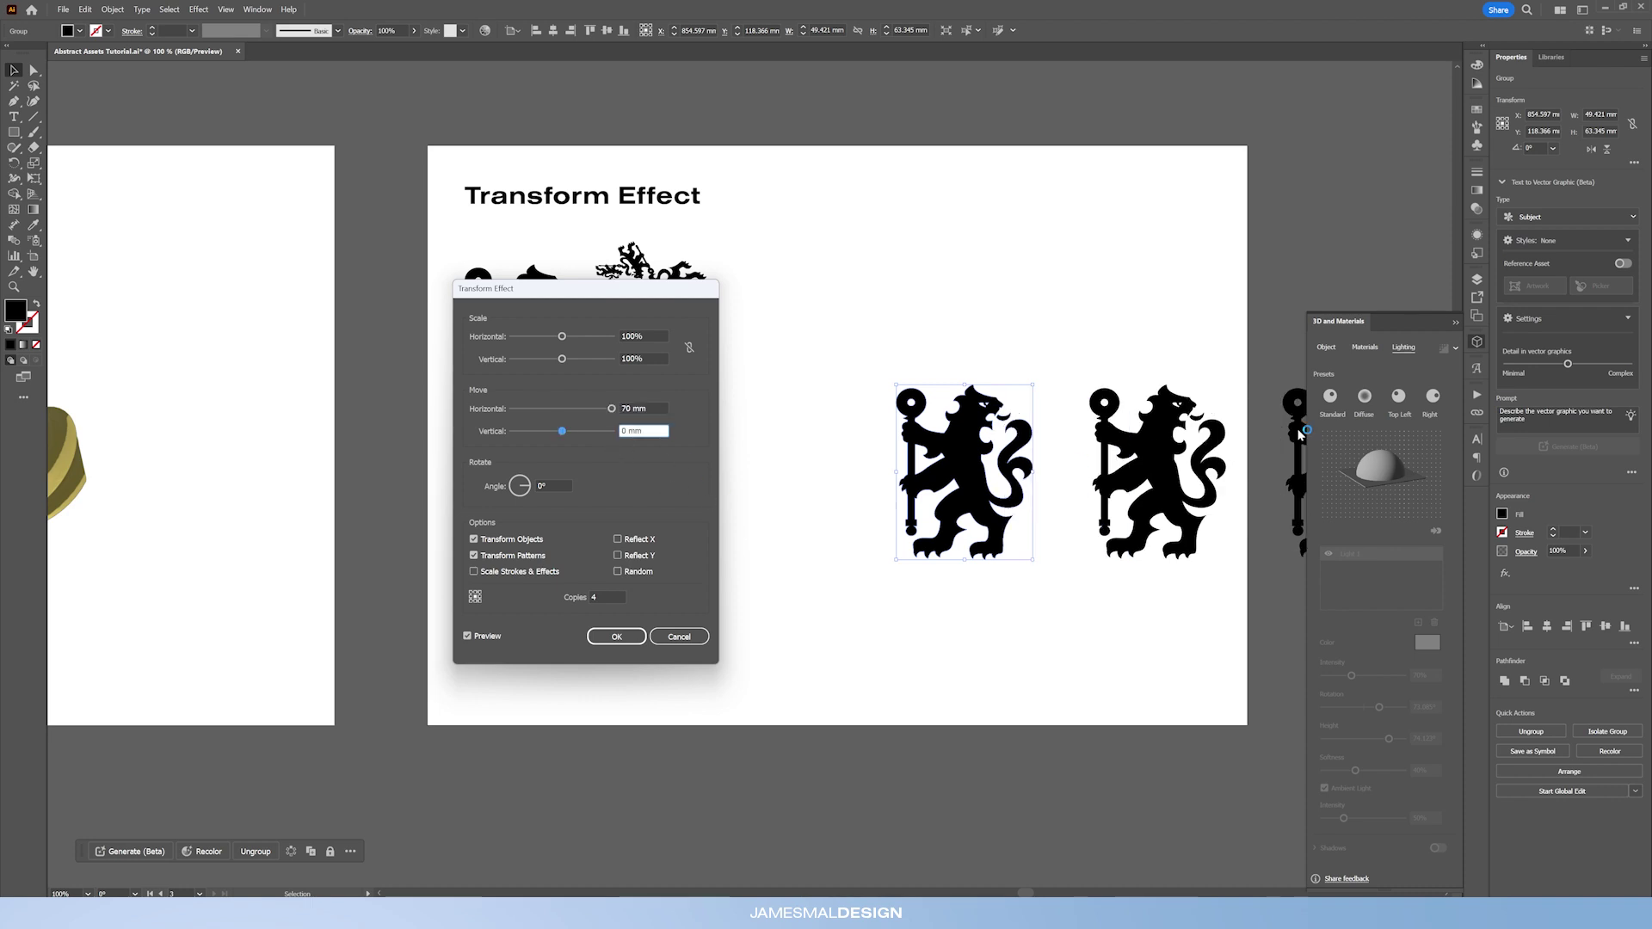
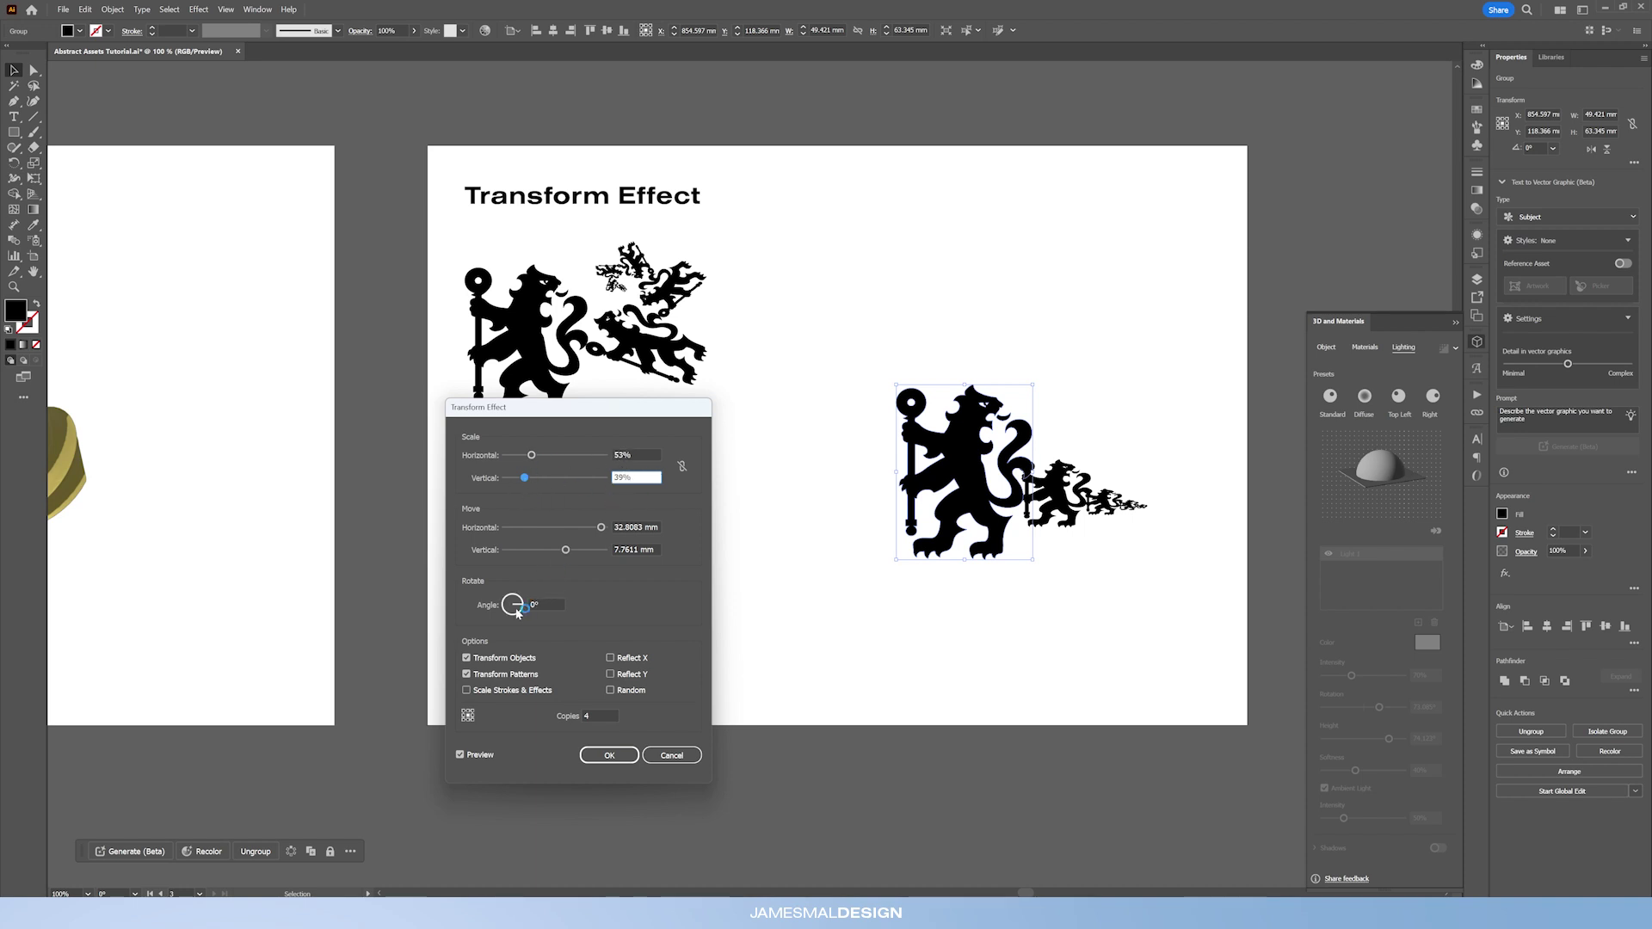
# - Set the lion copies' rotation angle to 282° and try a different reference point for the transformation before restoring the centre one
pyautogui.moveTo(519, 608); pyautogui.dragTo(517, 623)
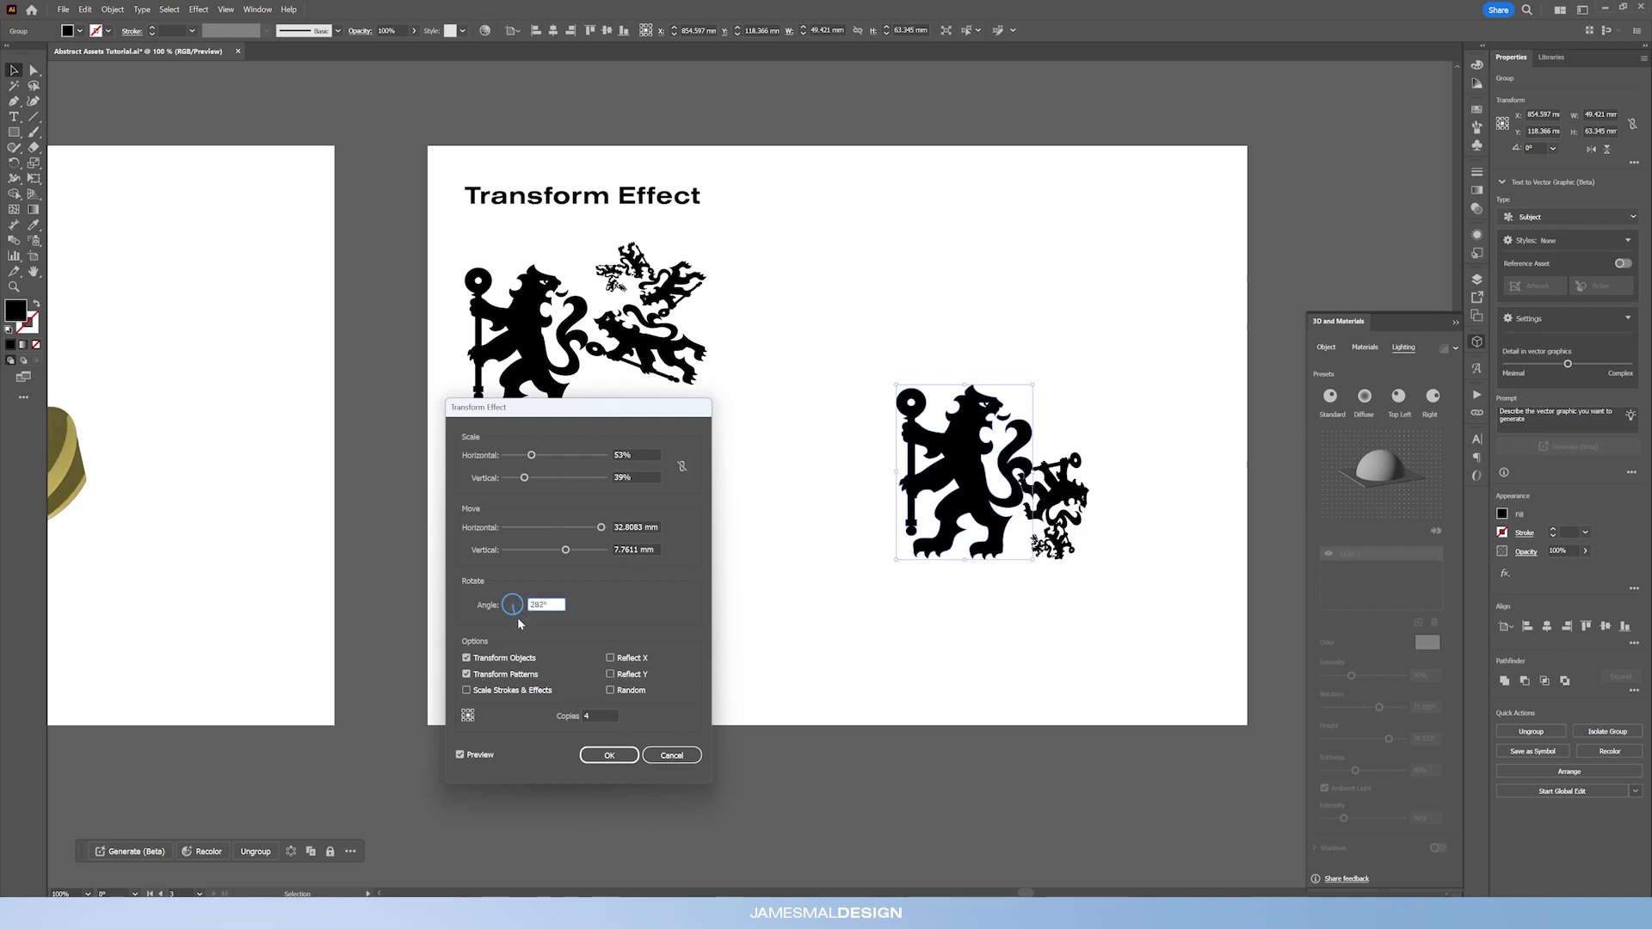
pyautogui.click(469, 715)
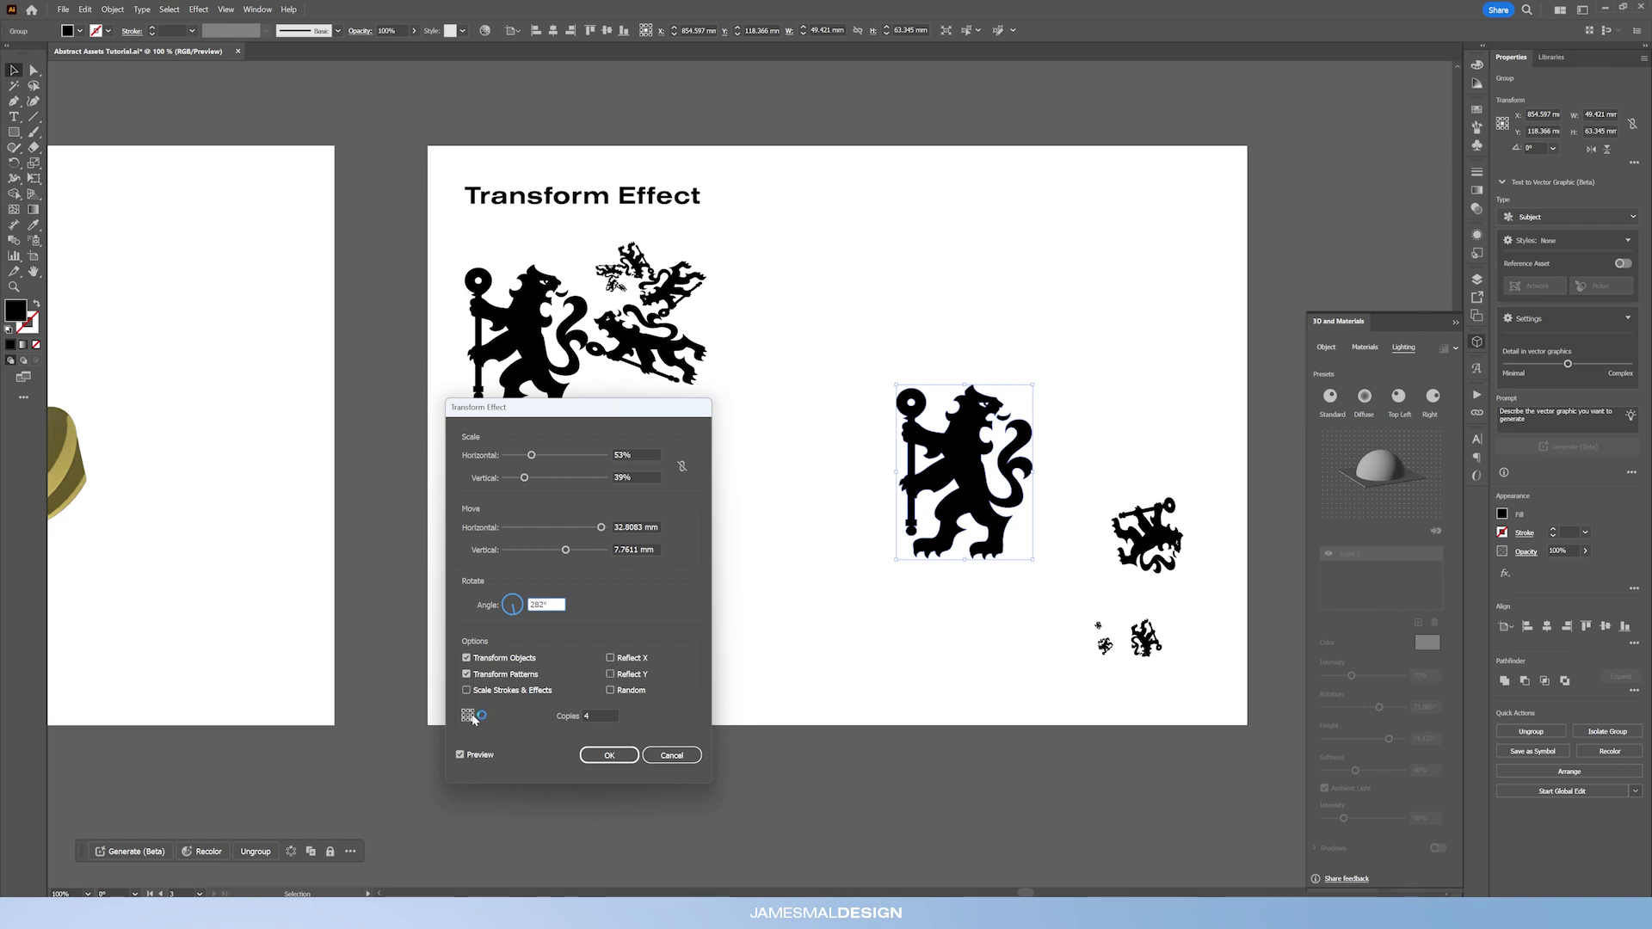
pyautogui.click(472, 719)
pyautogui.click(467, 718)
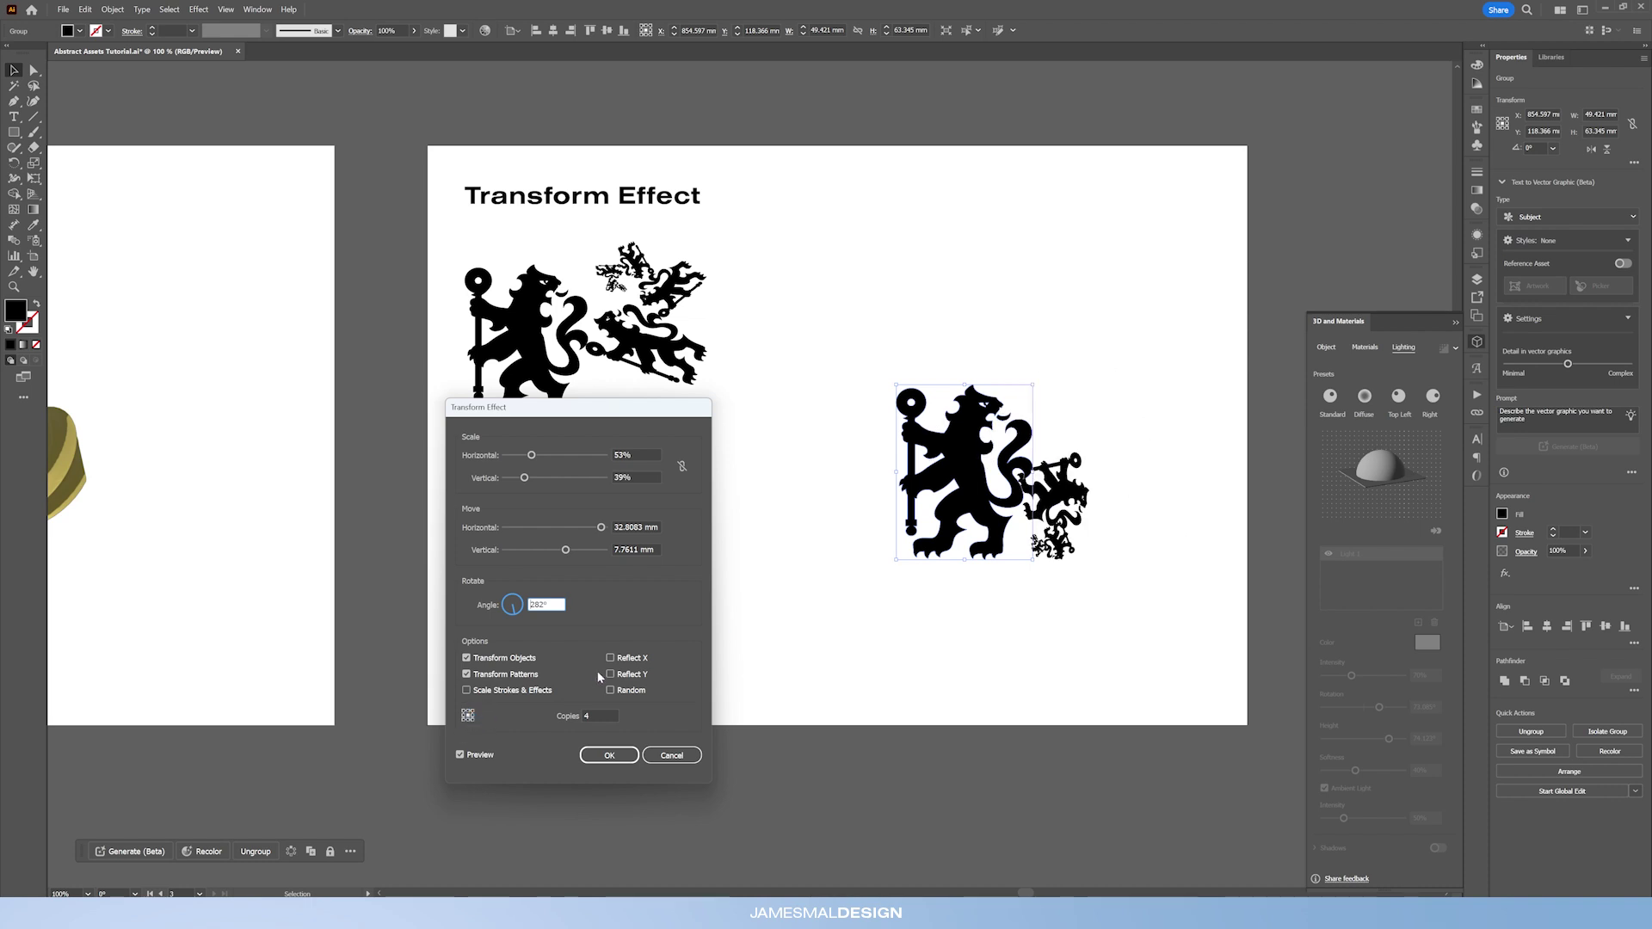
# - Preview the Reflect X, Reflect Y and Random options on the lion copies, turning each off again
pyautogui.click(630, 661)
pyautogui.click(624, 677)
pyautogui.click(630, 659)
pyautogui.click(630, 675)
pyautogui.click(627, 691)
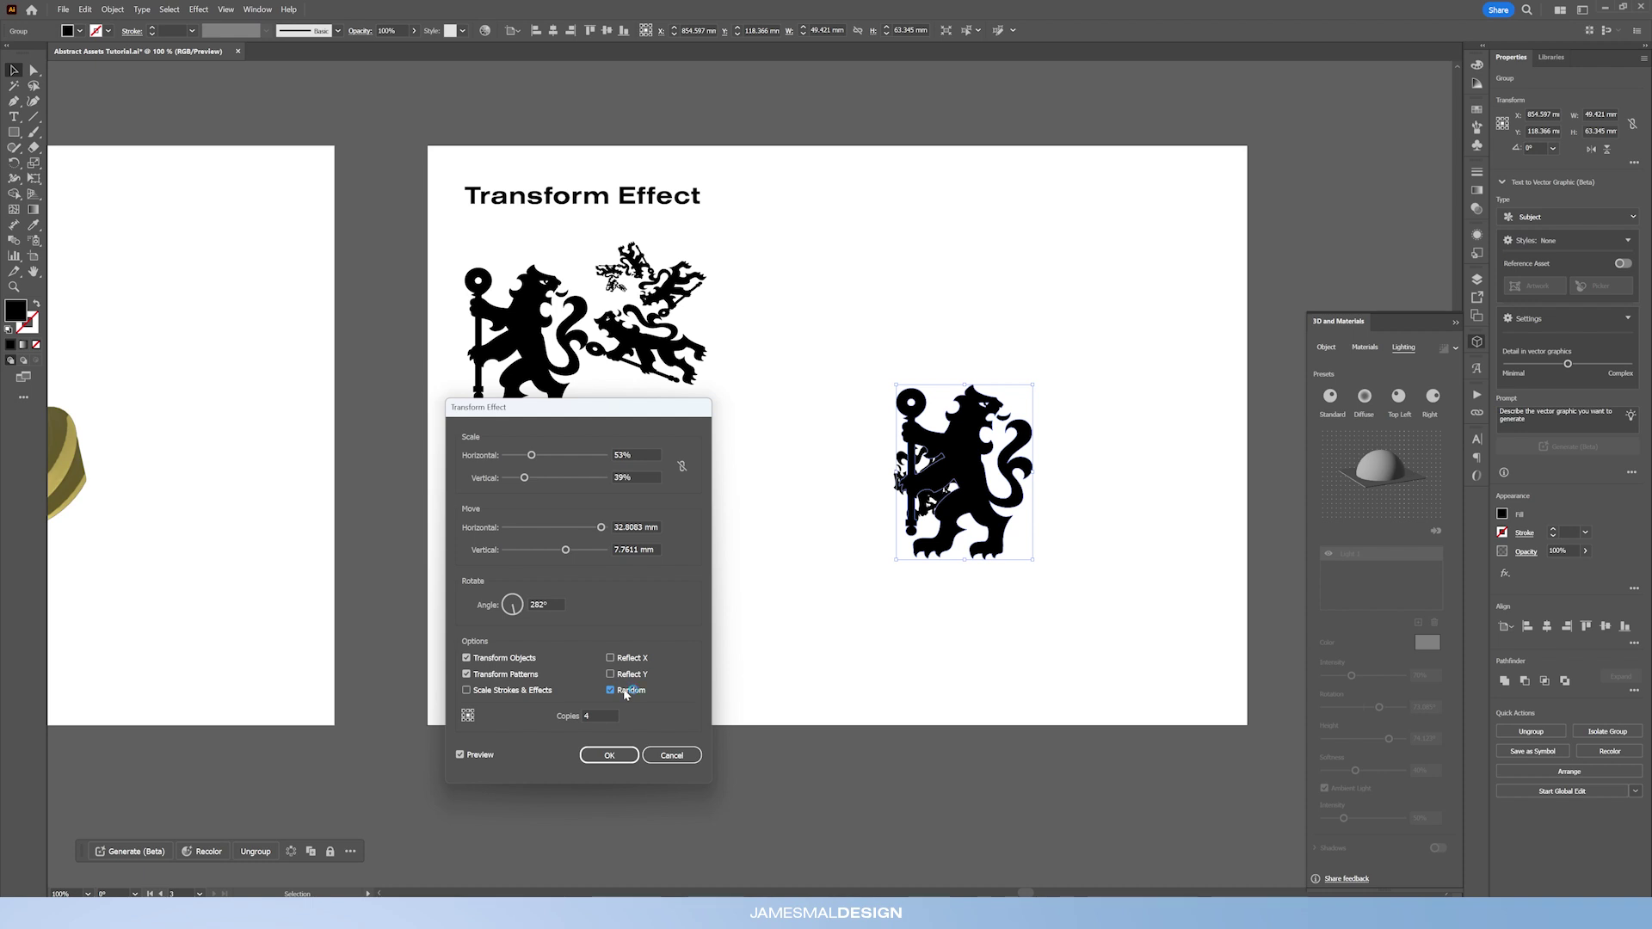
pyautogui.click(626, 691)
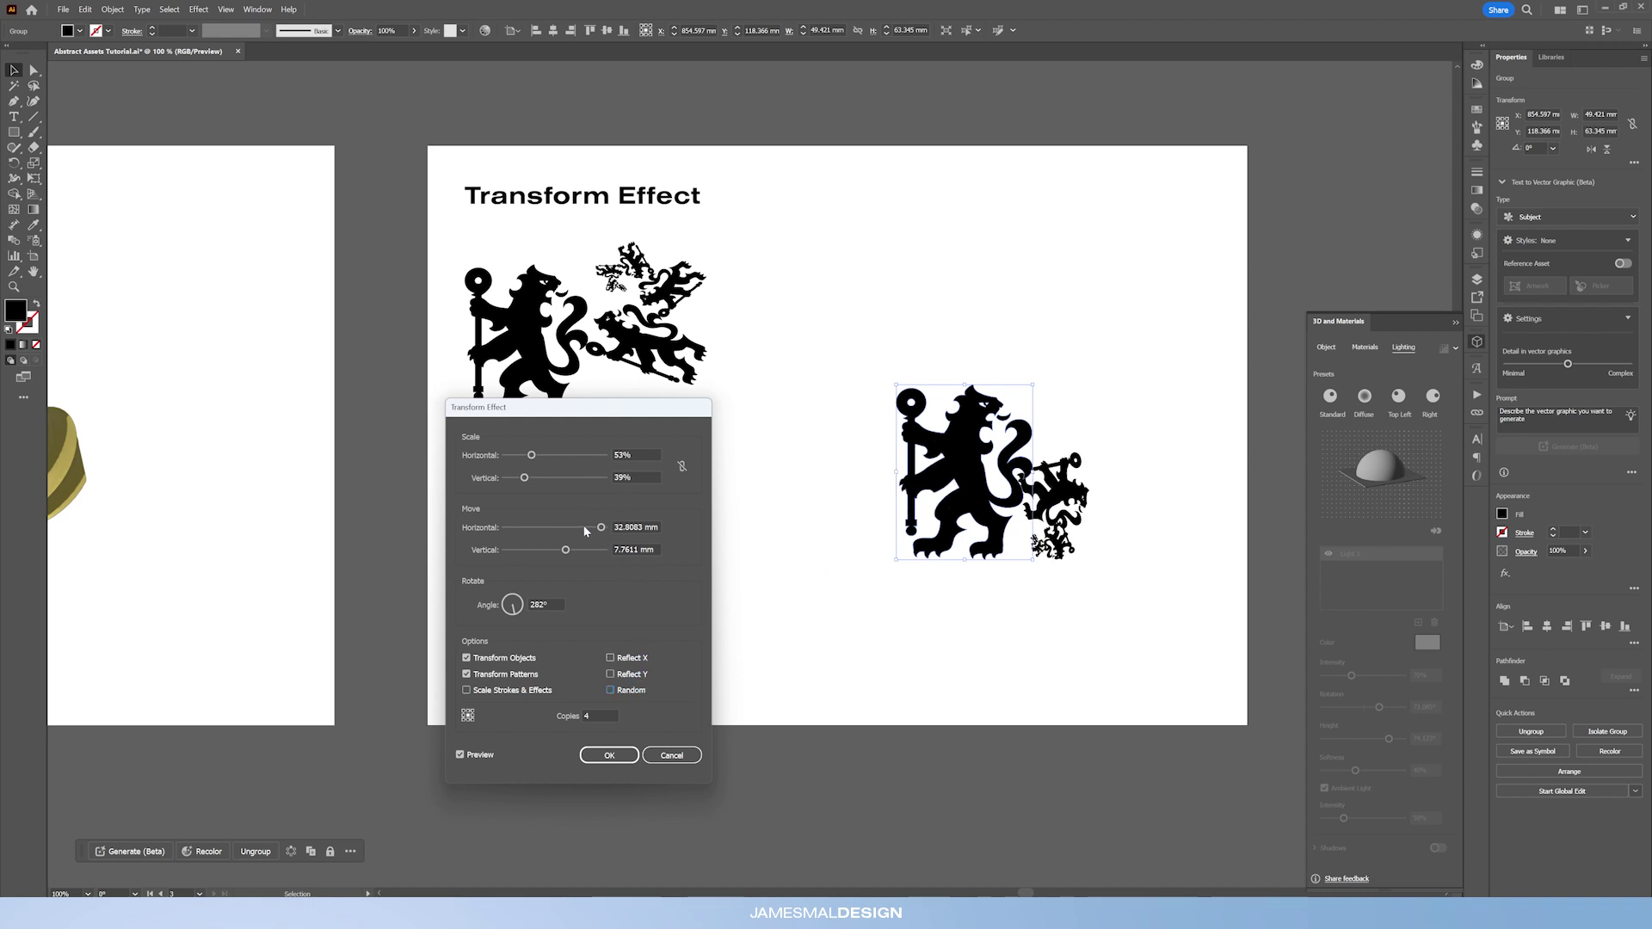
# - Apply the Transform effect, expand the lion's appearance, and enlarge the artwork to about 134 mm wide on the artboard's empty side
pyautogui.click(609, 755)
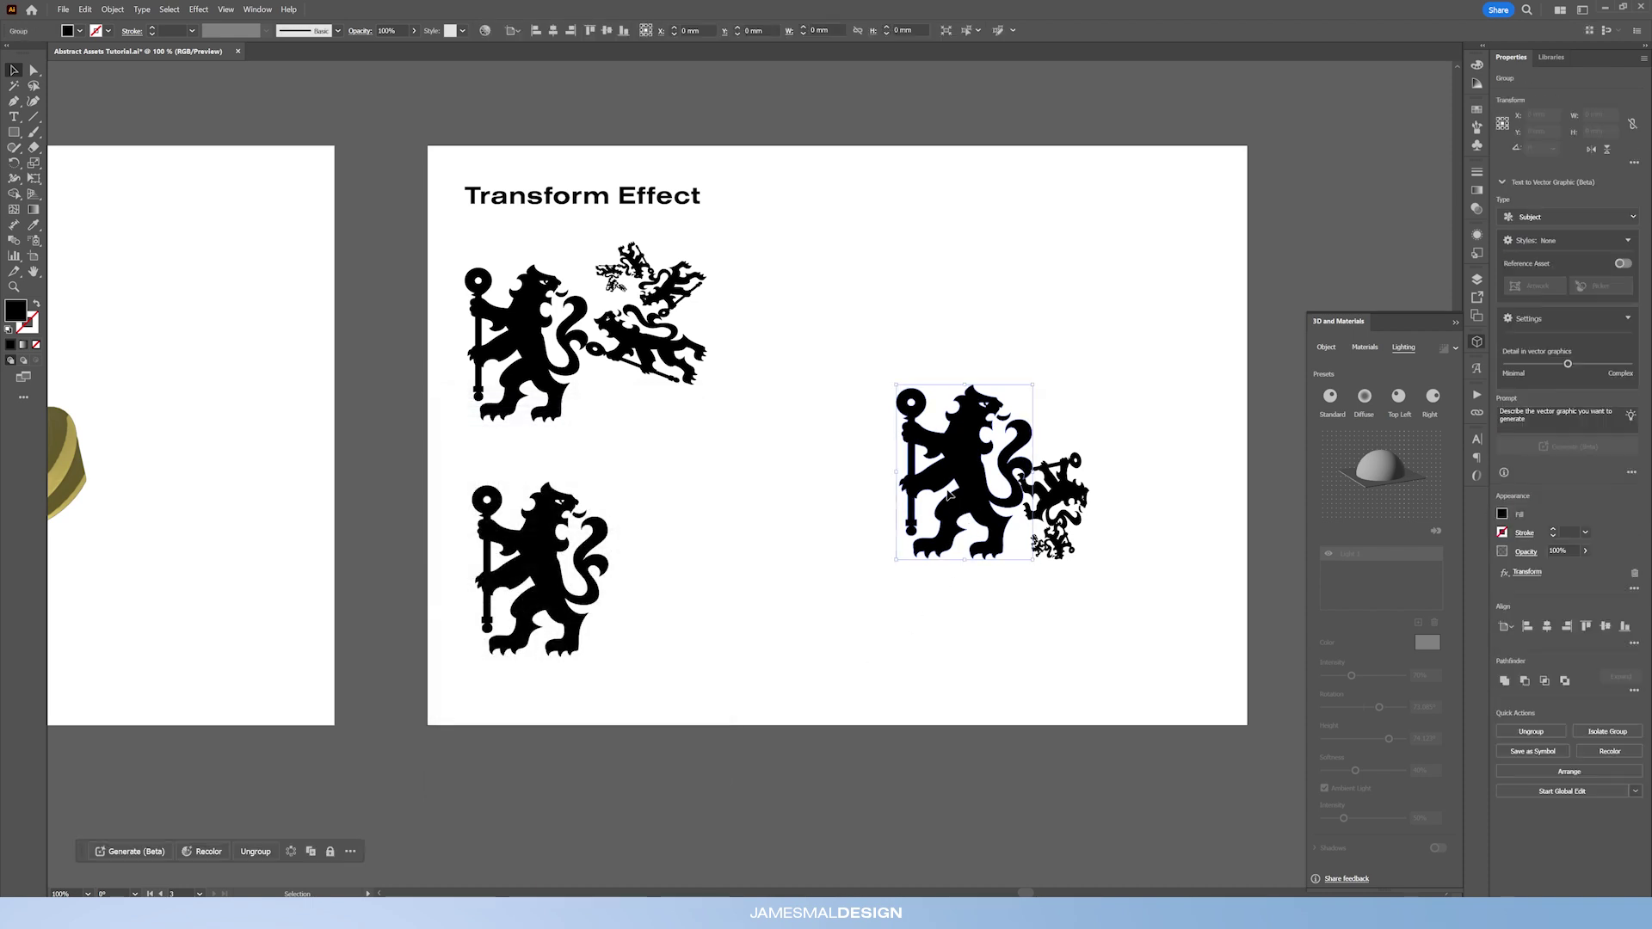
pyautogui.moveTo(1024, 478); pyautogui.dragTo(975, 441)
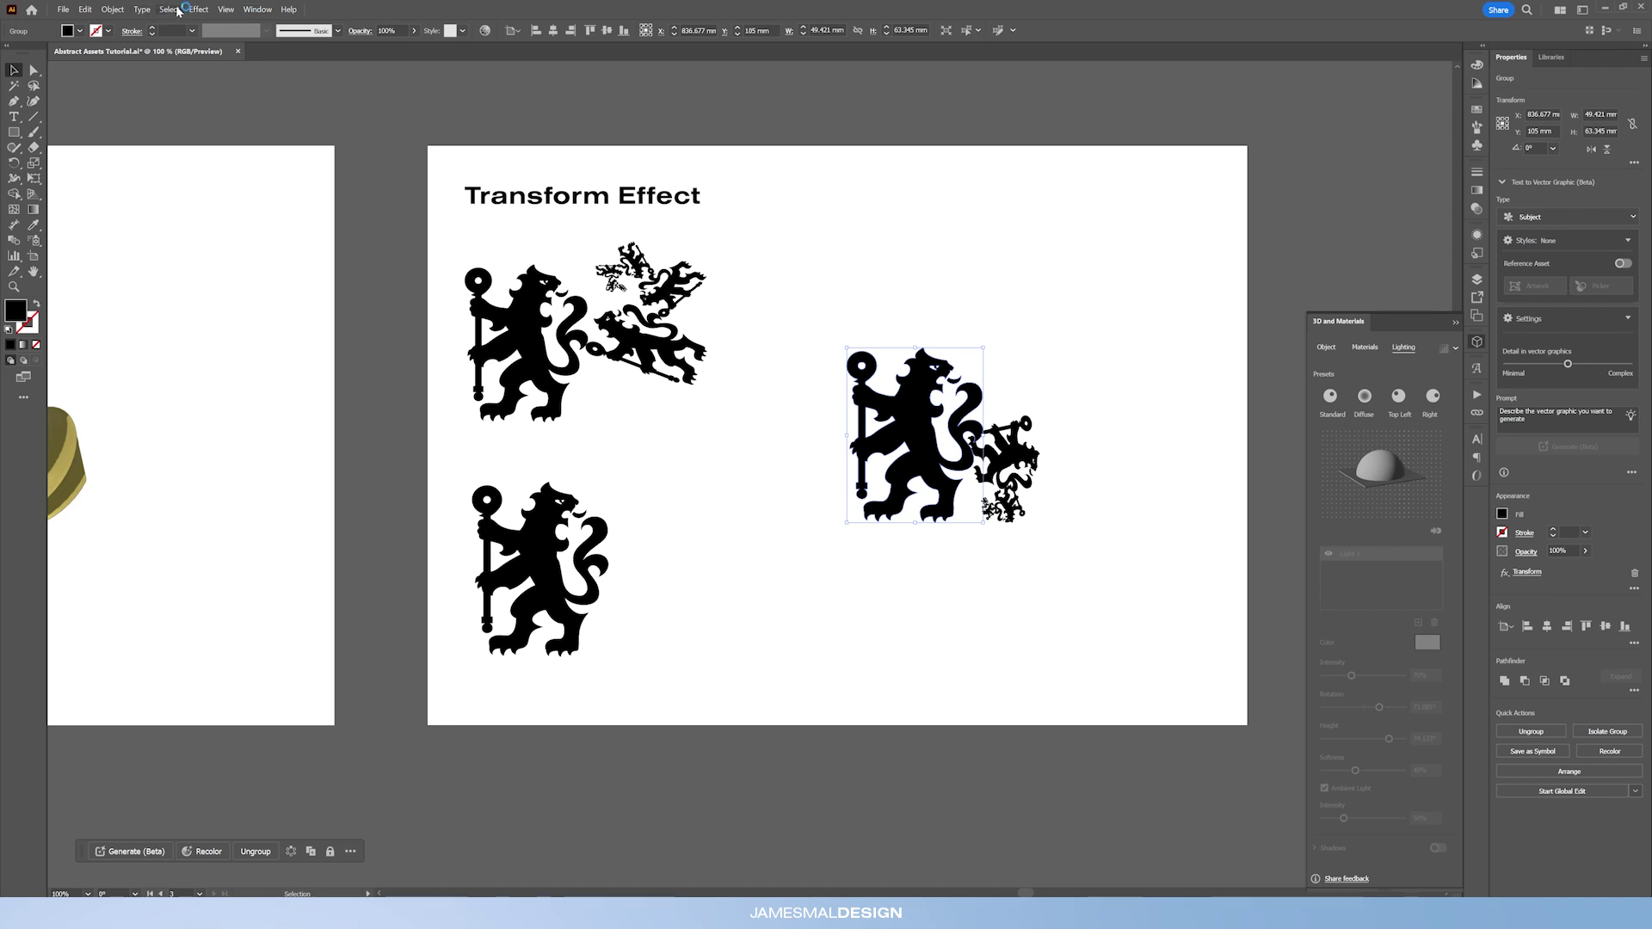
pyautogui.click(112, 9)
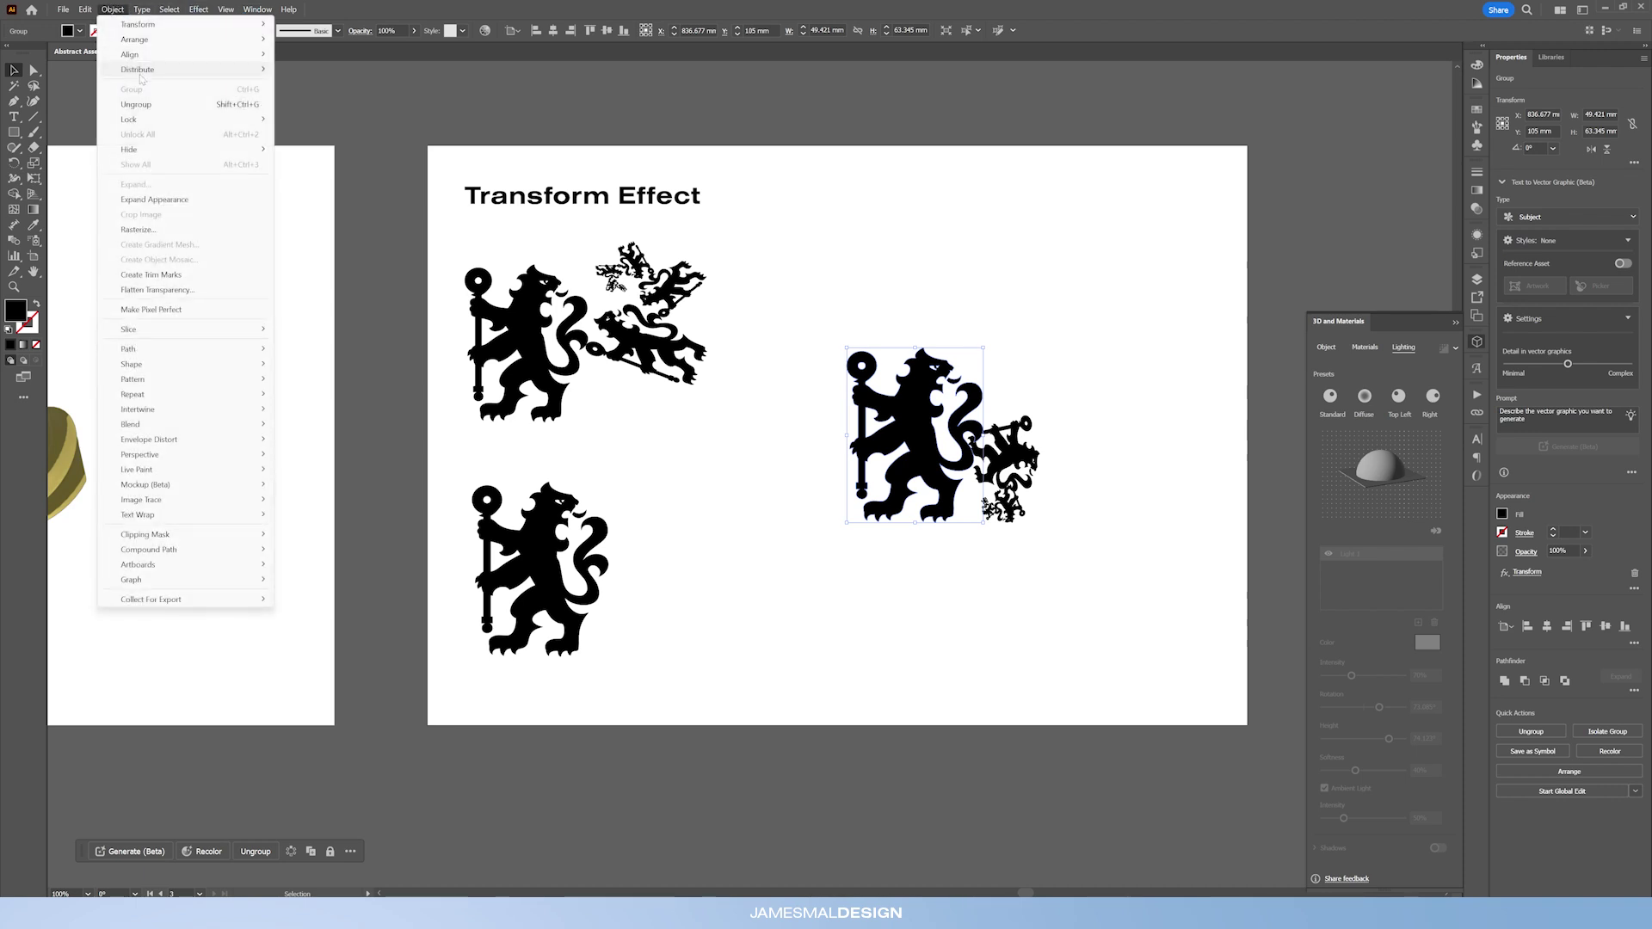
pyautogui.click(154, 199)
pyautogui.moveTo(1041, 348); pyautogui.dragTo(1218, 186)
pyautogui.moveTo(987, 366); pyautogui.dragTo(939, 433)
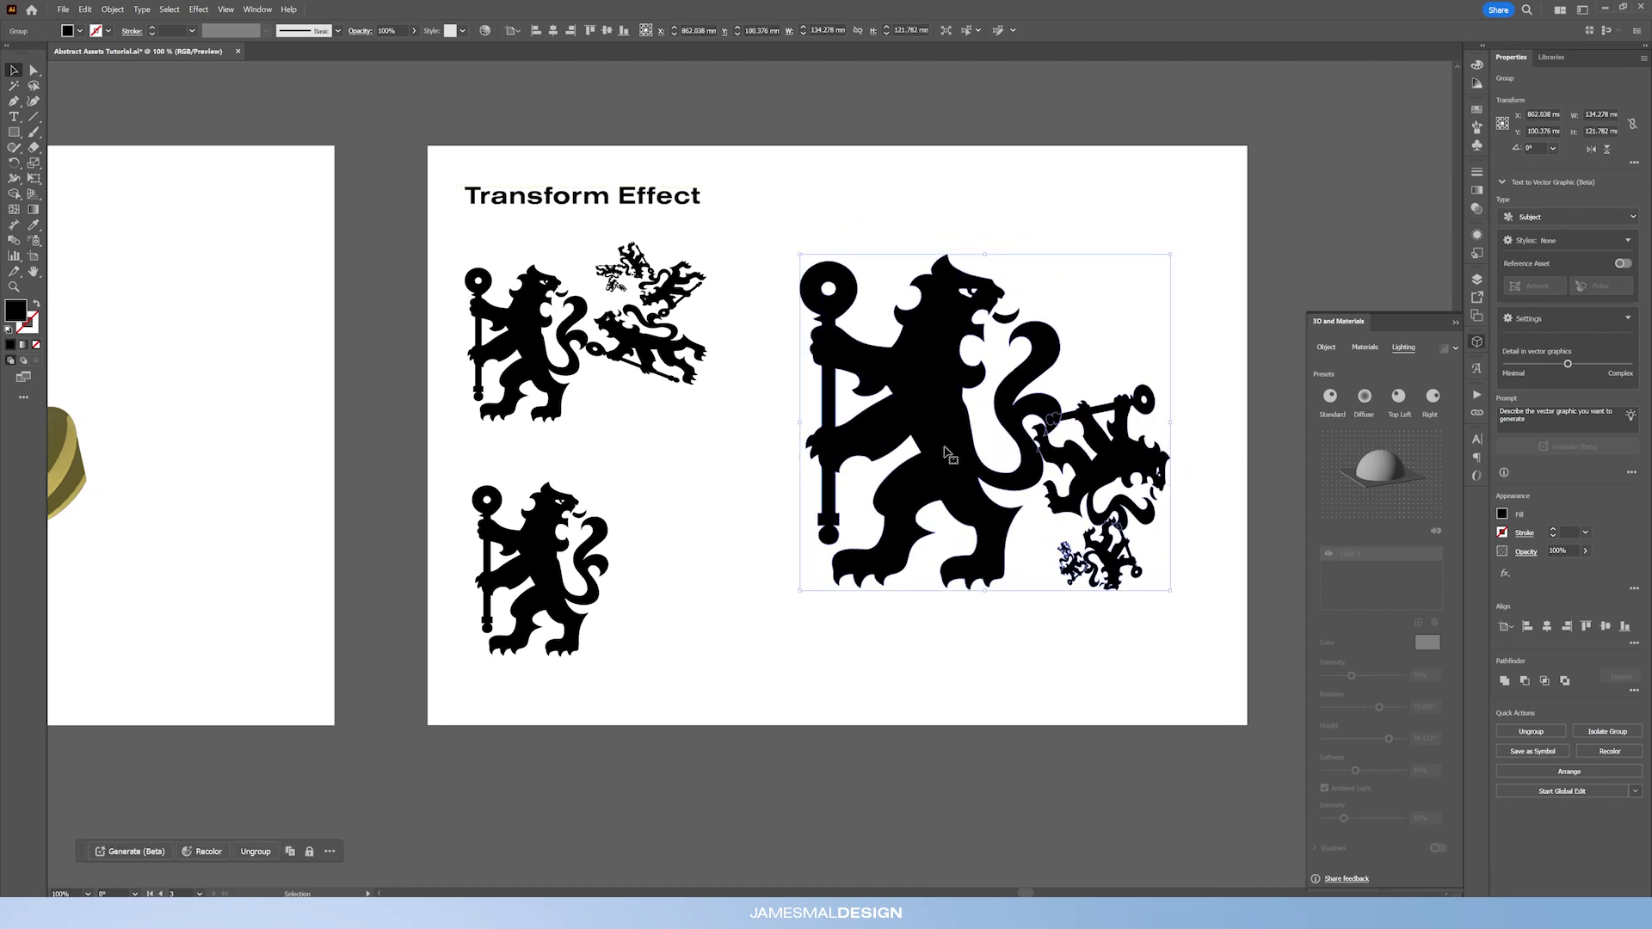
# - Switch to Mudryk v1.psd in Photoshop and paste the expanded lion artwork as a Smart Object
pyautogui.hotkey('ctrl', 'shift', 'a')
pyautogui.click(1126, 530)
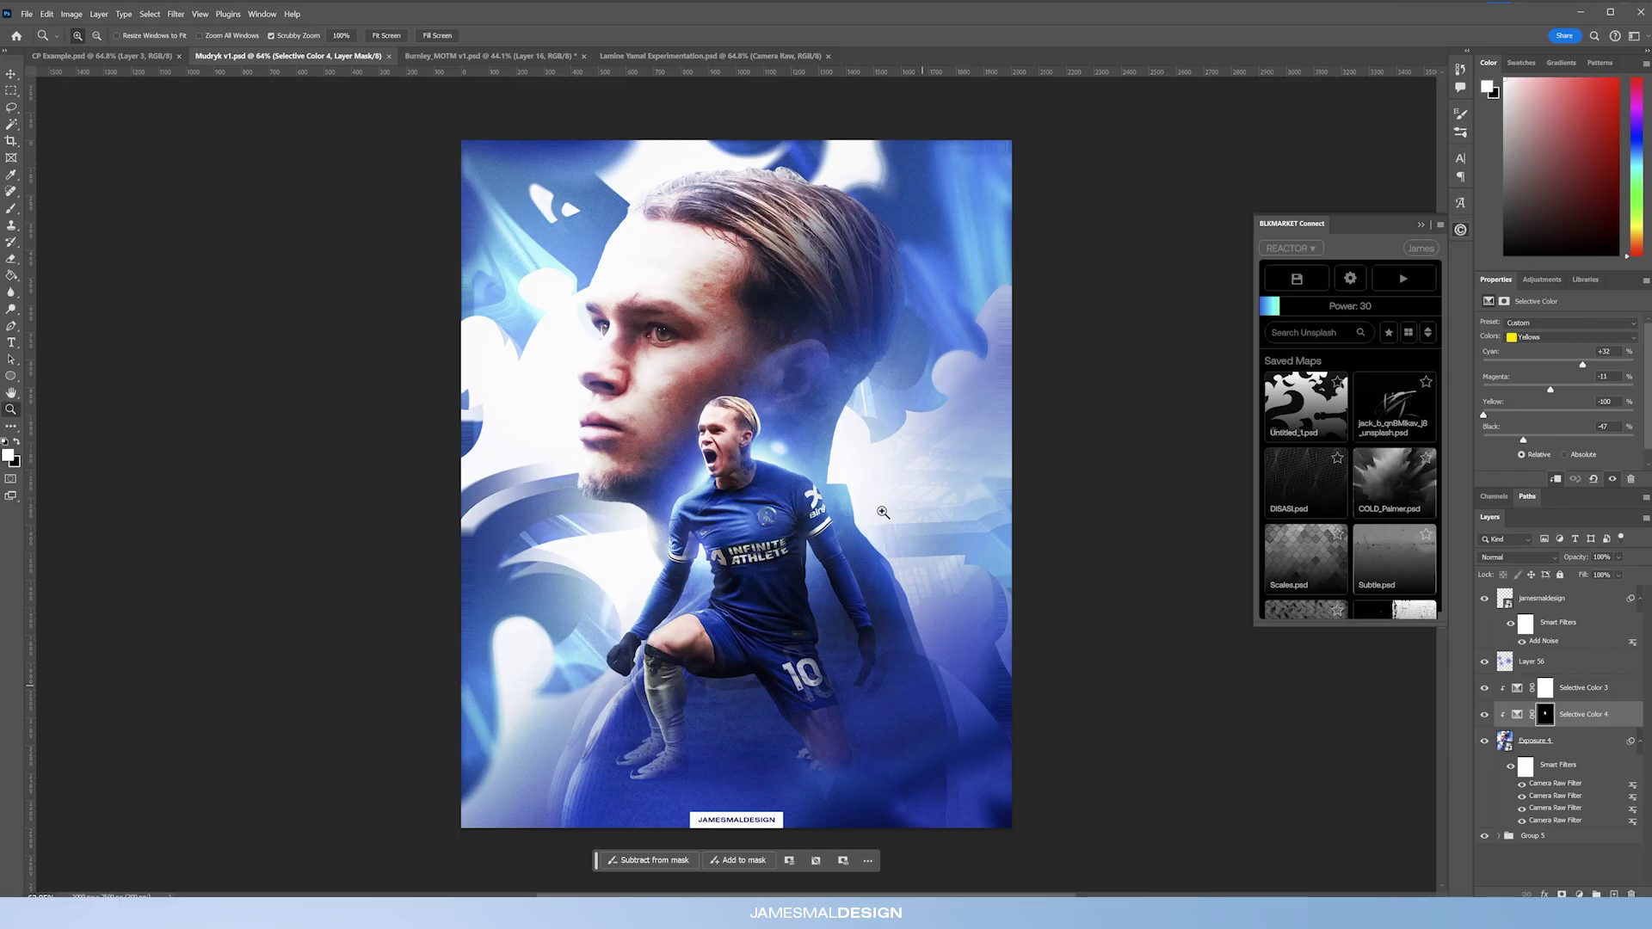
pyautogui.keyDown('alt'); pyautogui.click(865, 460); pyautogui.keyUp('alt')
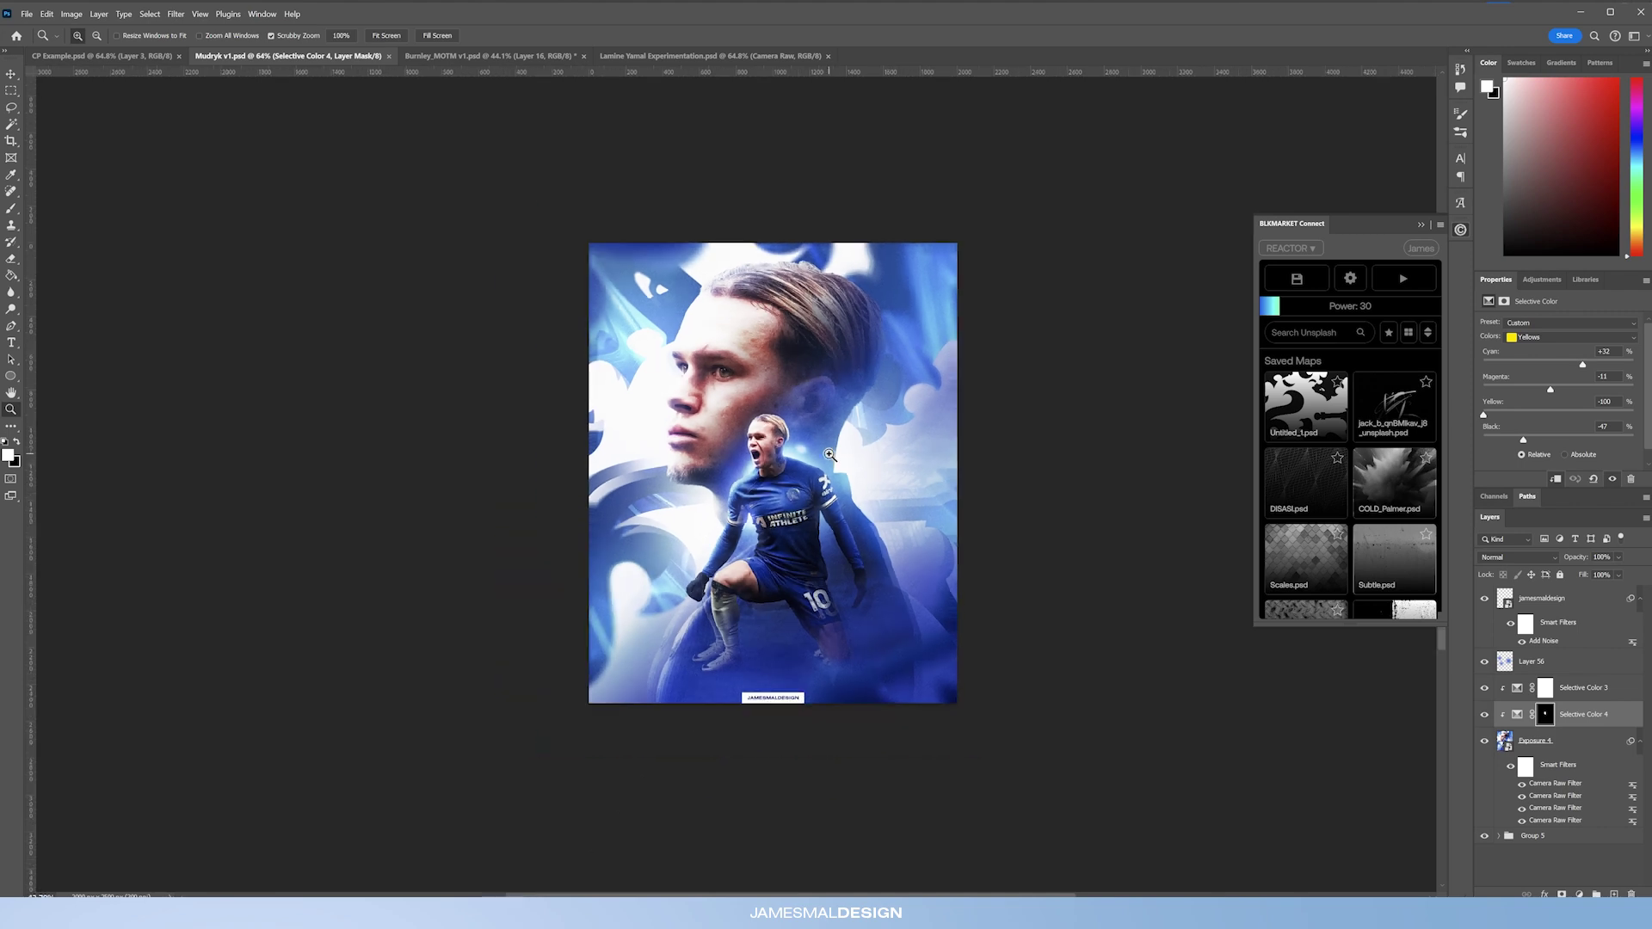
pyautogui.scroll(1, 878, 460)
pyautogui.hotkey('ctrl', 'v')
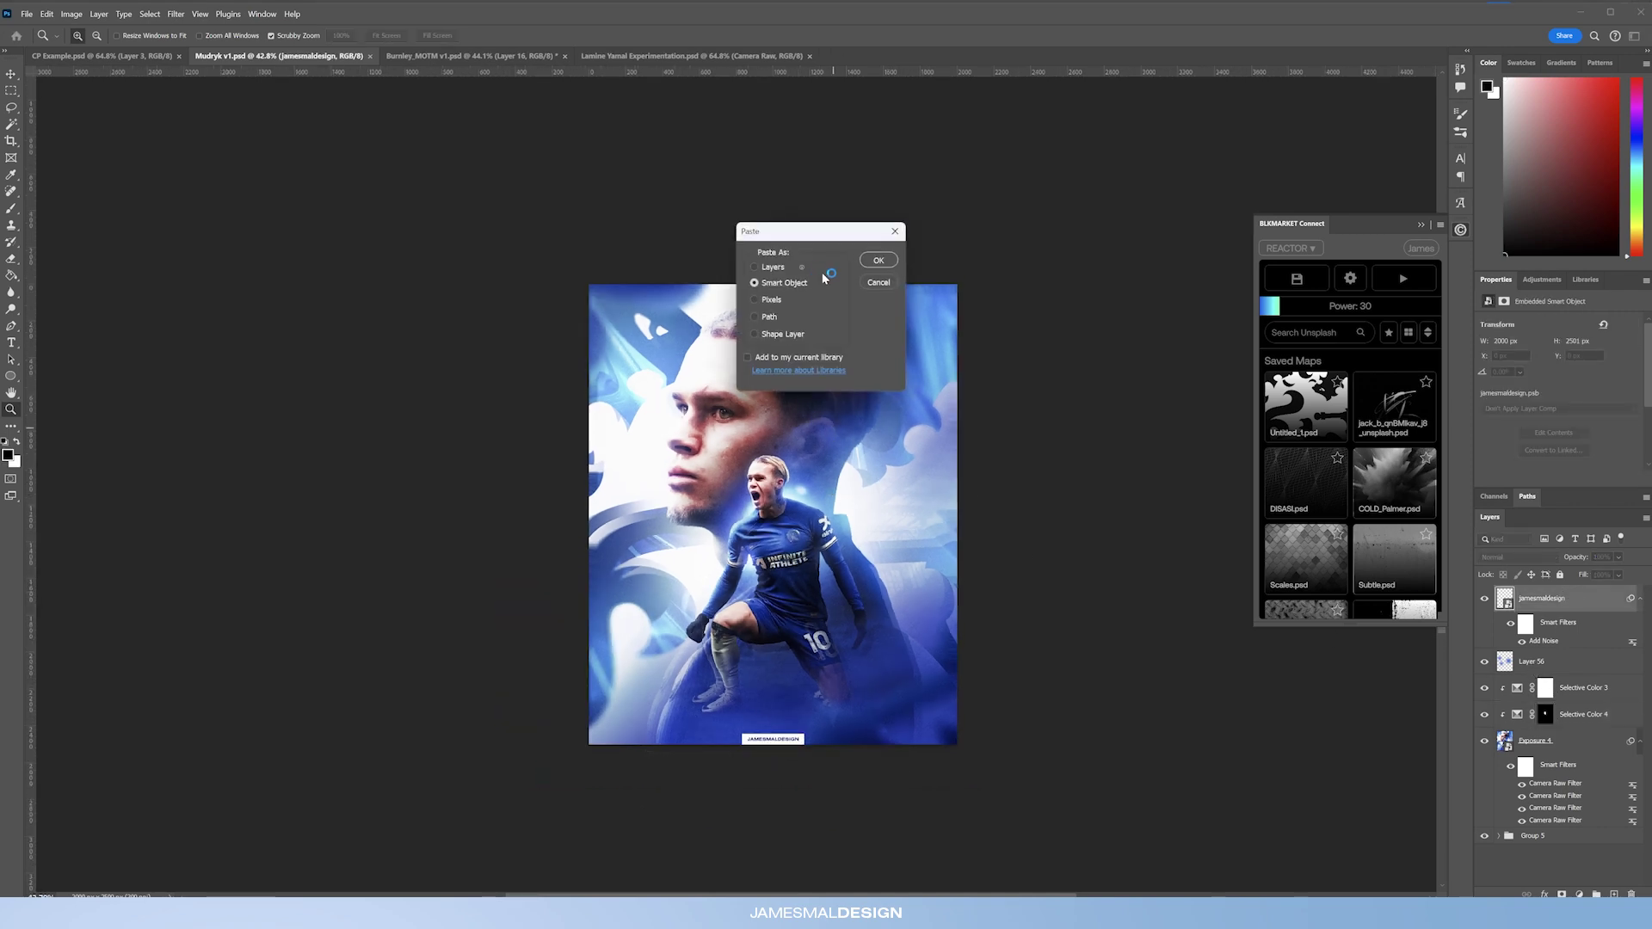
pyautogui.click(874, 266)
# - Try placing the pasted lion at about 299% scale, rotated about -20°, across the lower part of the poster, and cancel the placement
pyautogui.moveTo(920, 514); pyautogui.dragTo(586, 558)
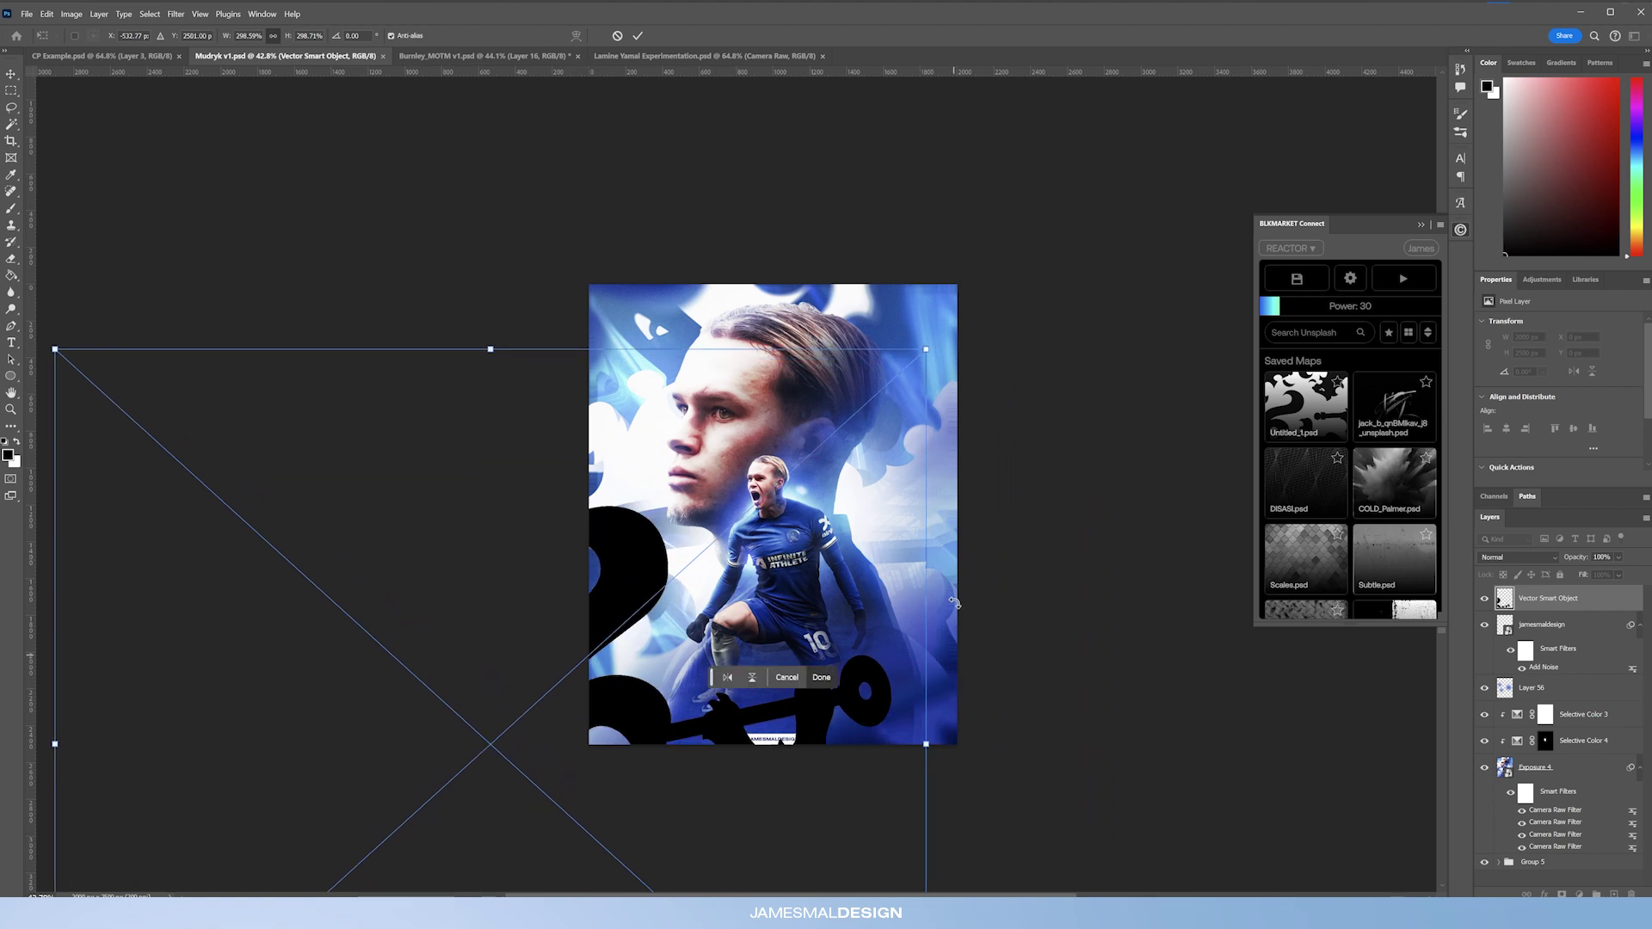
pyautogui.moveTo(968, 579); pyautogui.dragTo(951, 418)
pyautogui.moveTo(673, 410); pyautogui.dragTo(796, 566)
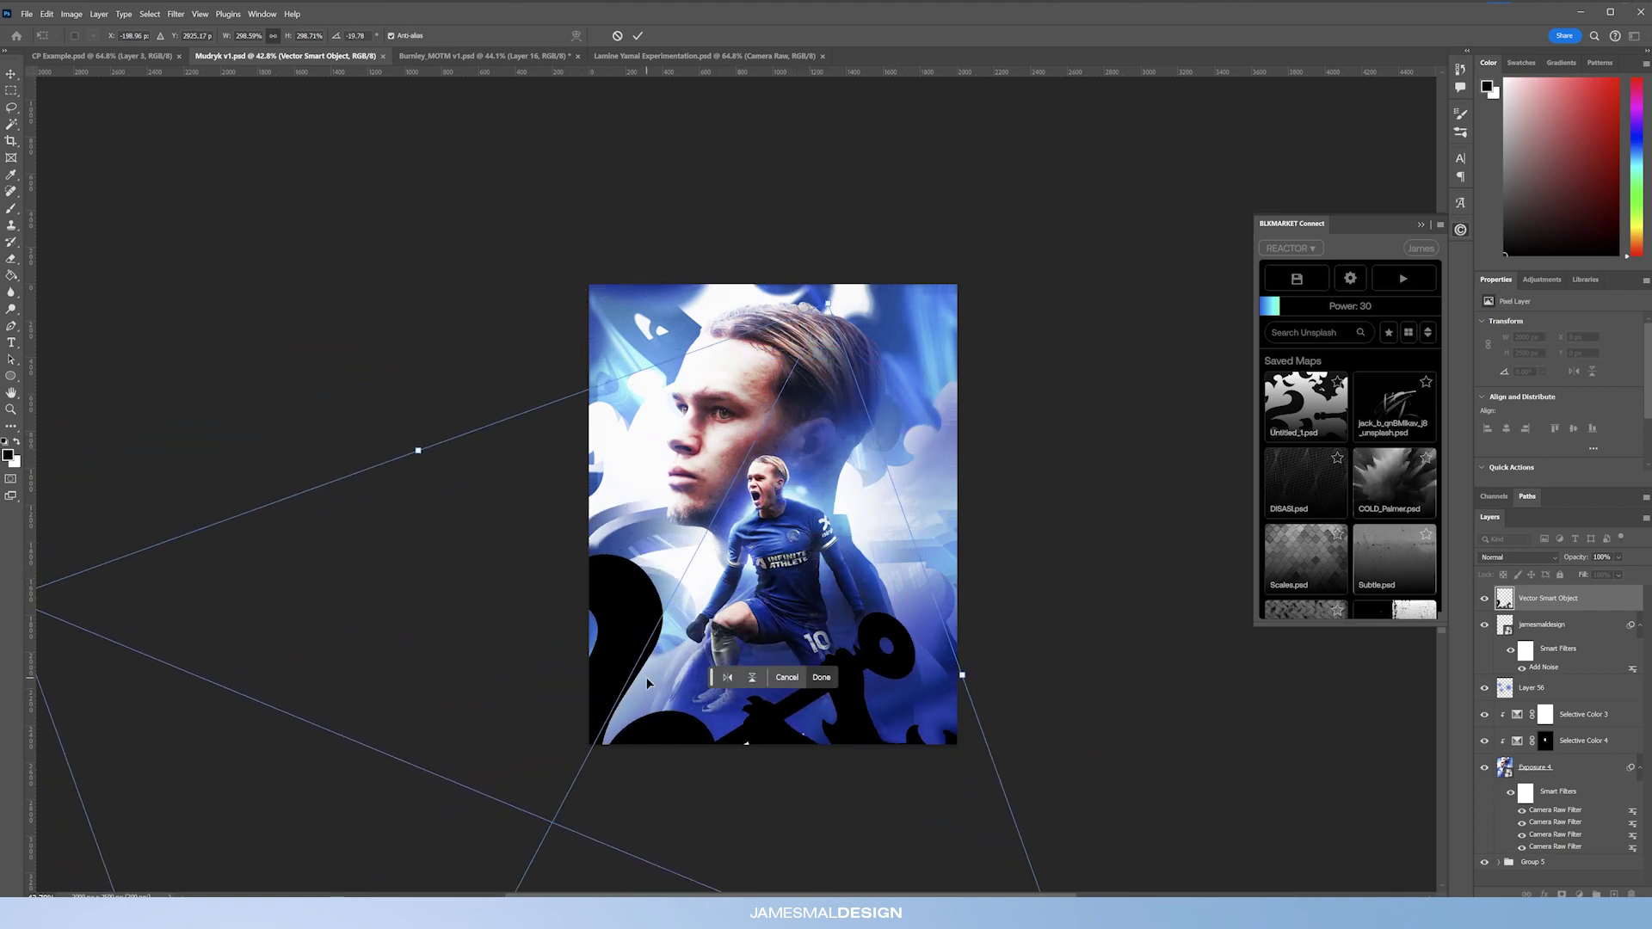
pyautogui.press('Escape')
pyautogui.press('z')
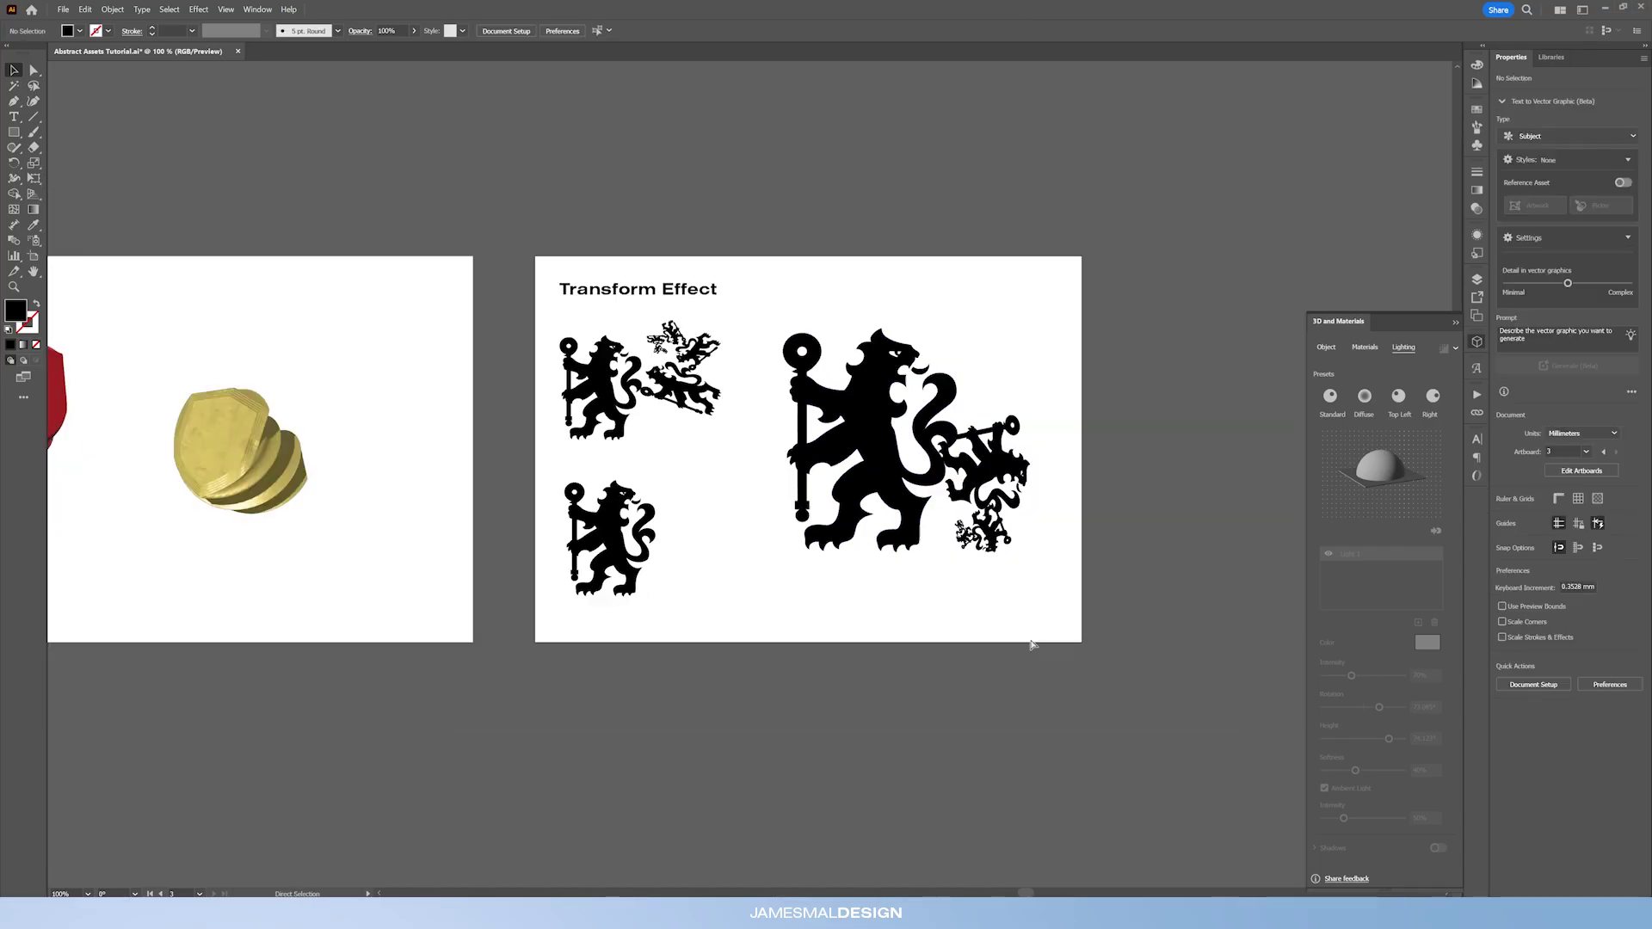
# - Return to Photoshop after reviewing the Illustrator artboards and bring up CP Example.psd
pyautogui.hotkey('ctrl', '-')
pyautogui.hotkey('ctrl', '-')
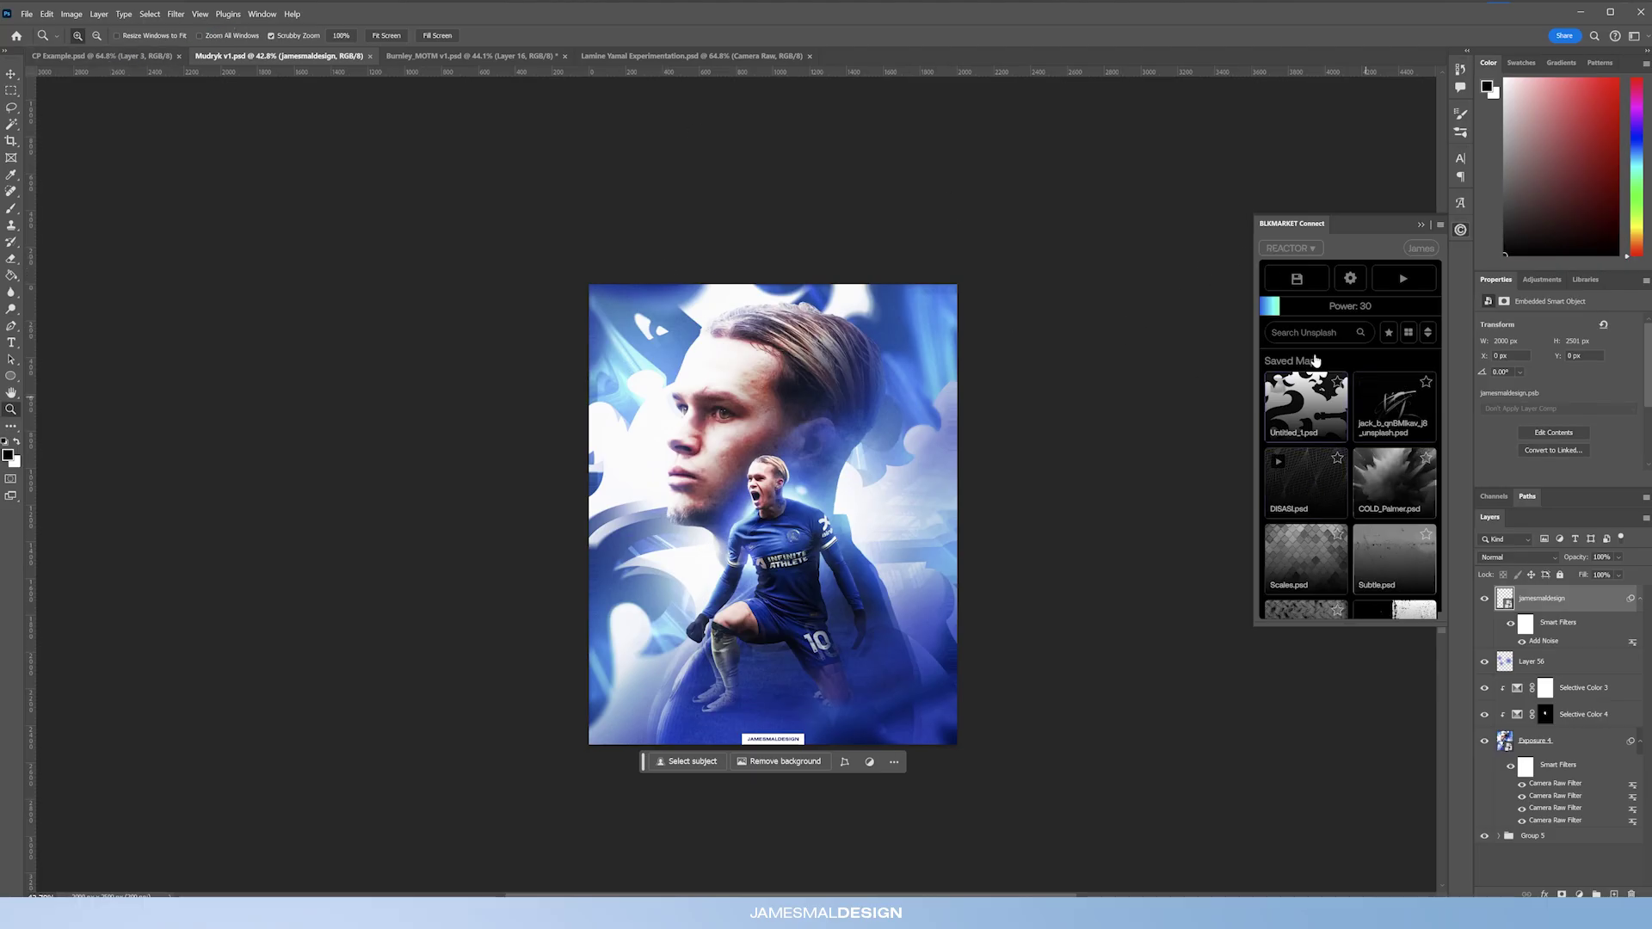
pyautogui.click(151, 57)
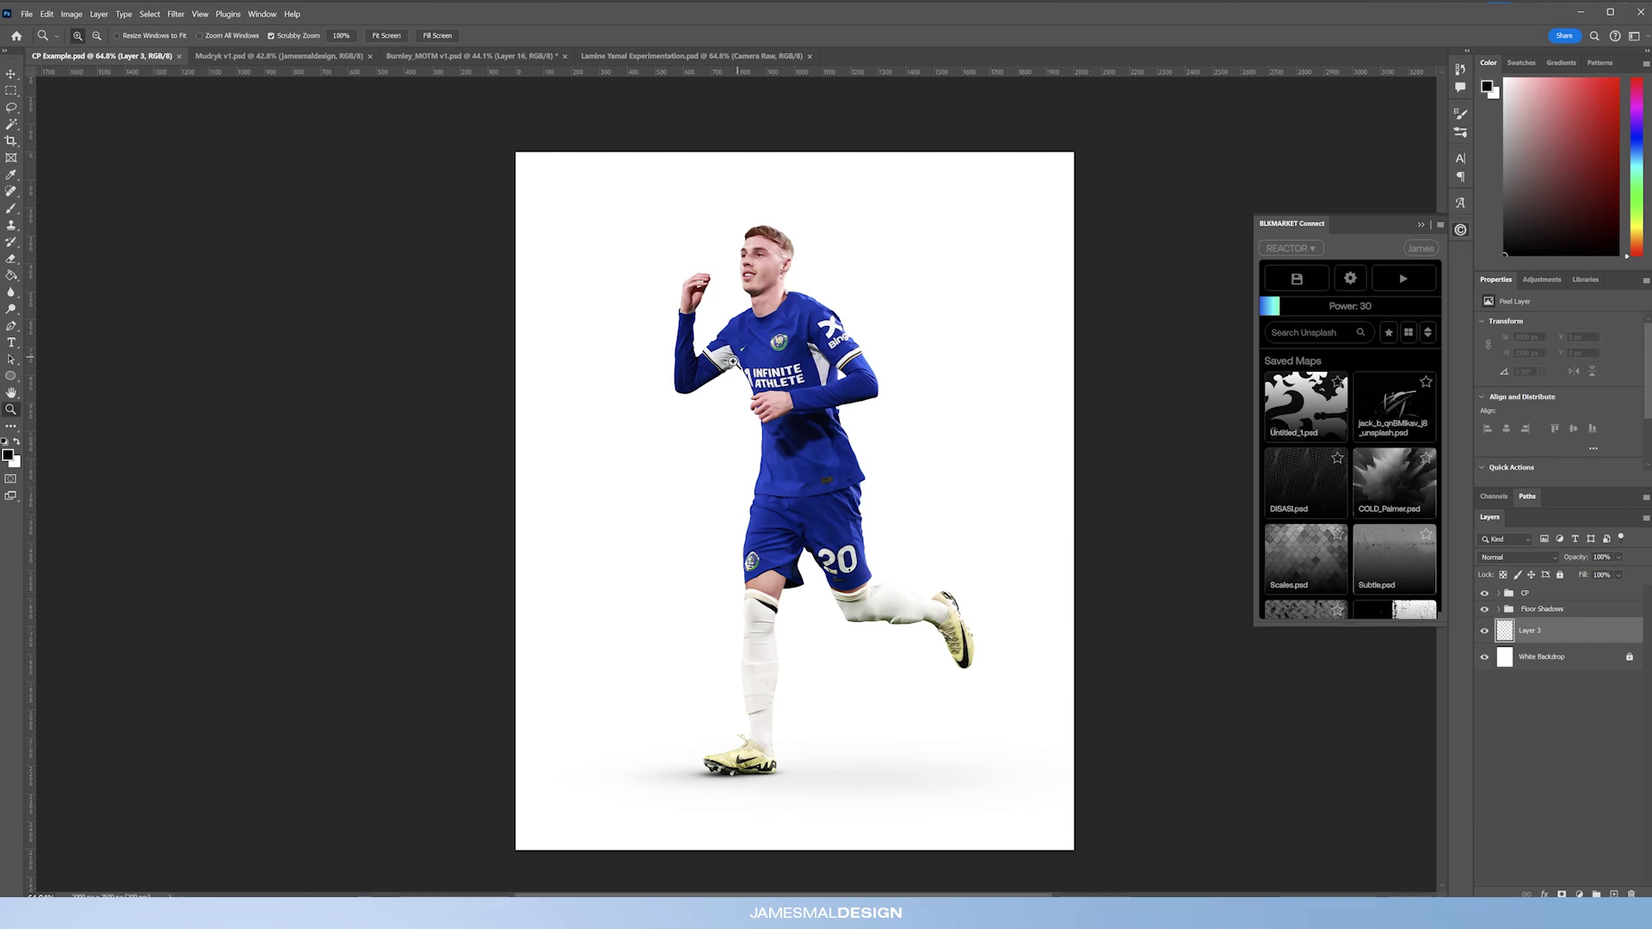
pyautogui.keyDown('alt'); pyautogui.click(881, 487); pyautogui.keyUp('alt')
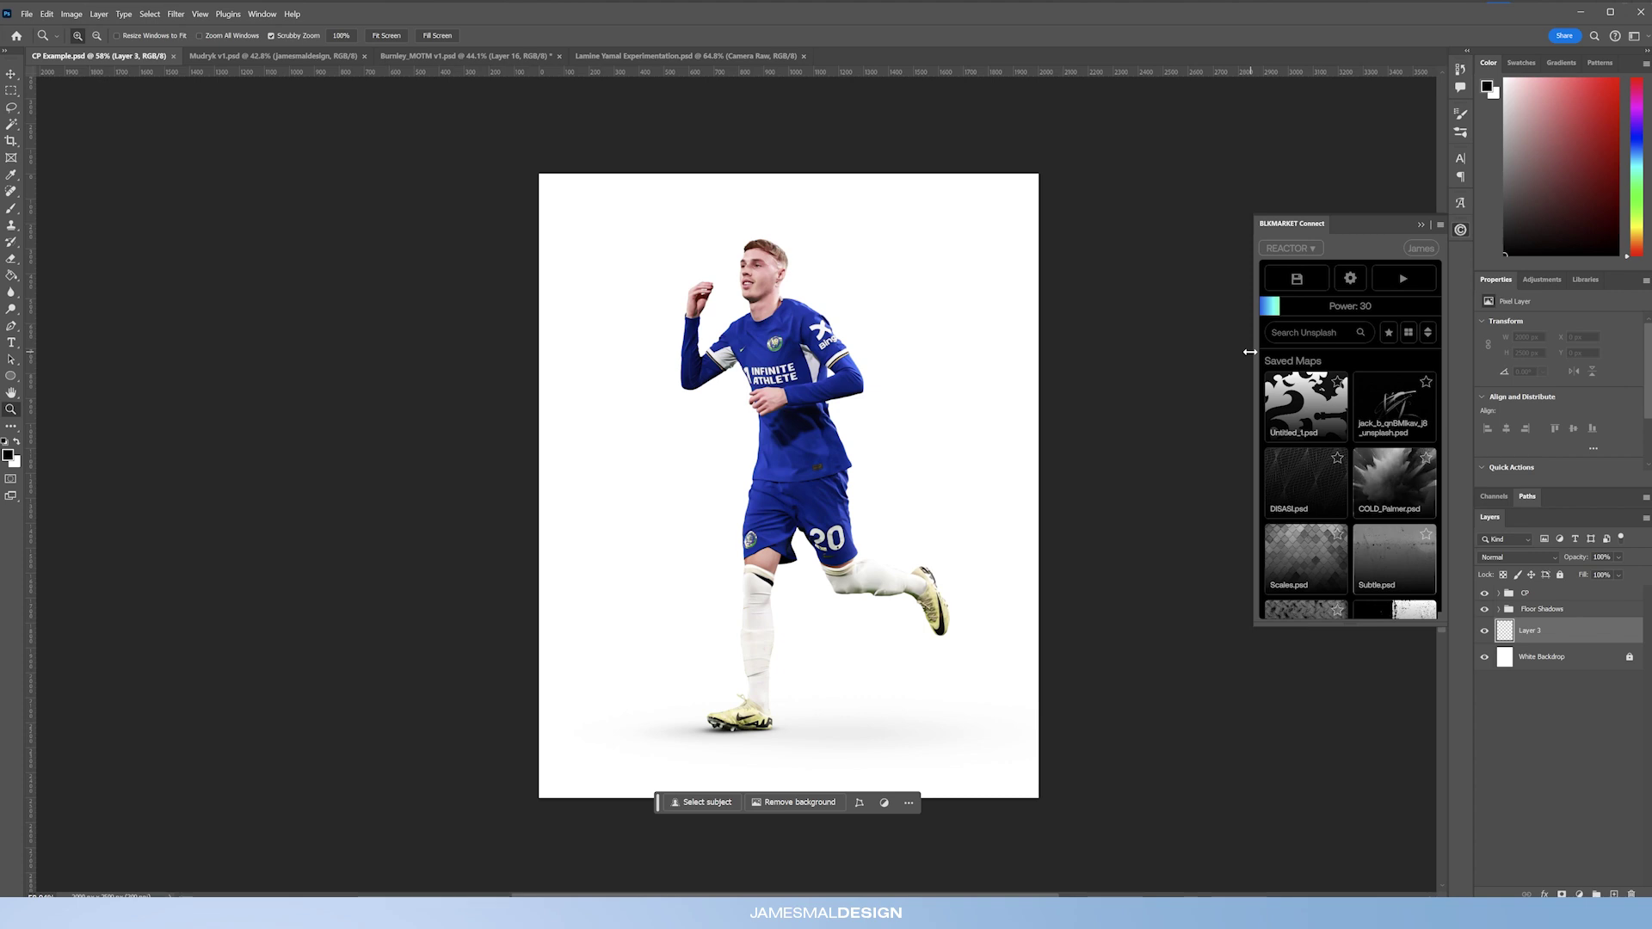
pyautogui.moveTo(1322, 403)
pyautogui.moveTo(1434, 459)
# - Sample the blue of the player's shirt as the foreground colour and choose the Brush tool
pyautogui.moveTo(775, 354); pyautogui.dragTo(770, 359)
pyautogui.click(8, 454)
pyautogui.click(790, 355)
pyautogui.click(1576, 654)
pyautogui.click(12, 208)
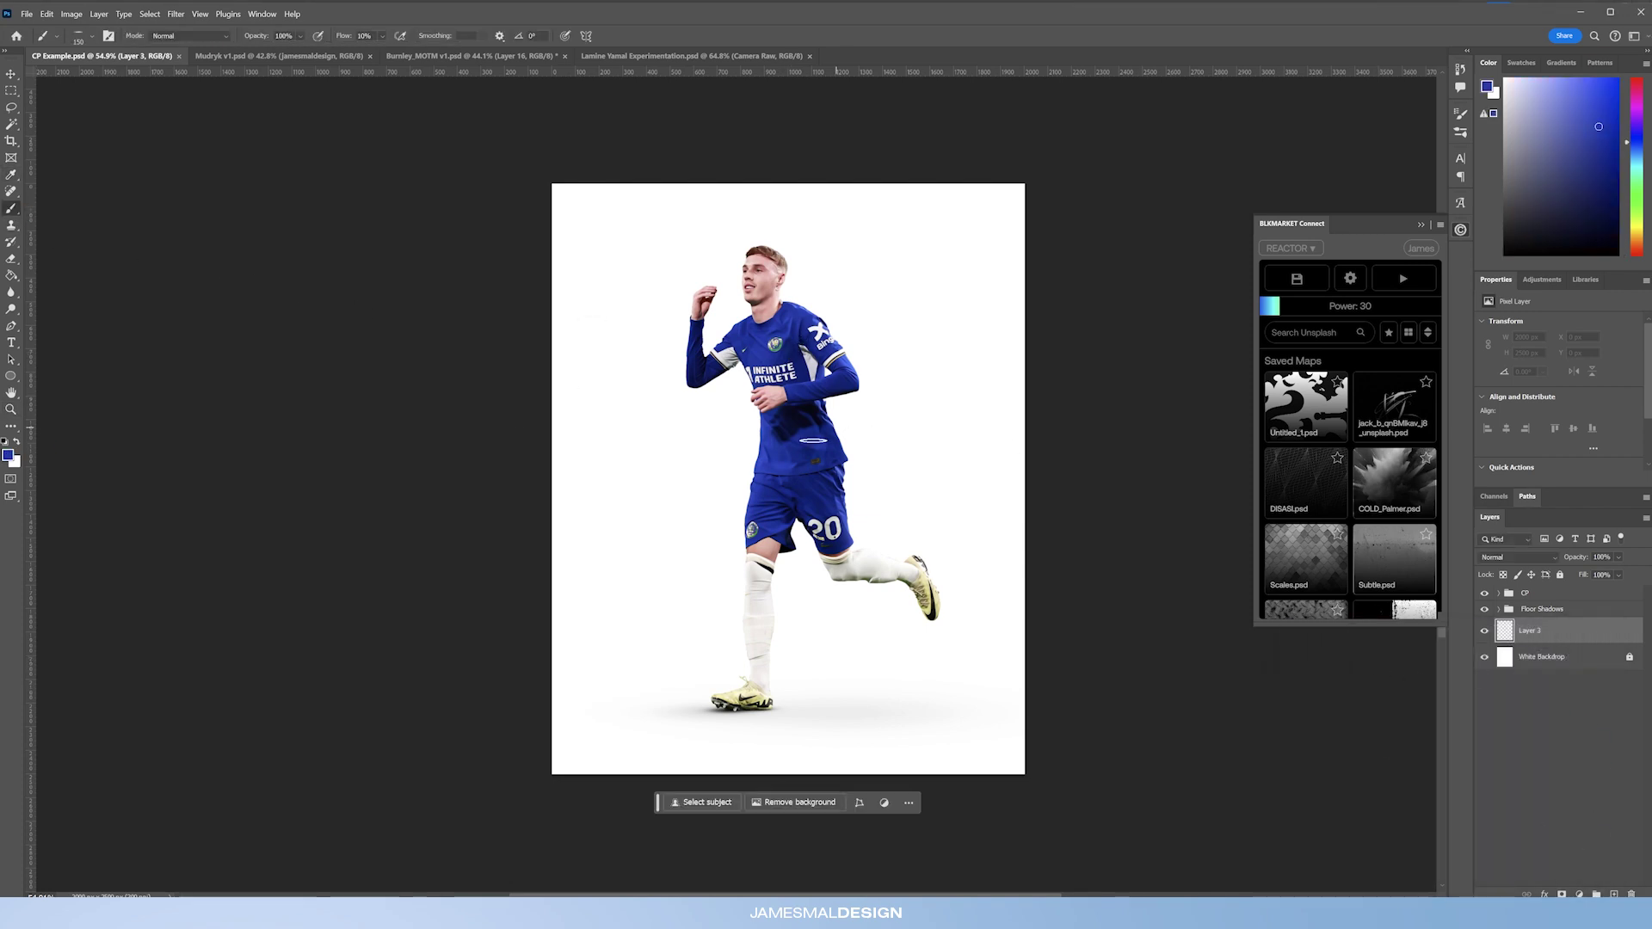
# - Enlarge the brush until it spans most of the player and paint a soft blue dab behind him on Layer 3 at 10% flow
pyautogui.rightClick(828, 433)
pyautogui.press('Escape')
pyautogui.press(']')
pyautogui.press(']')
pyautogui.press(']')
pyautogui.press(']')
pyautogui.press(']')
pyautogui.press(']')
pyautogui.press(']')
pyautogui.press(']')
pyautogui.press(']')
pyautogui.press(']')
pyautogui.press(']')
pyautogui.press(']')
pyautogui.press(']')
pyautogui.press(']')
pyautogui.press(']')
pyautogui.press(']')
pyautogui.press(']')
pyautogui.press(']')
pyautogui.press(']')
pyautogui.press(']')
pyautogui.press(']')
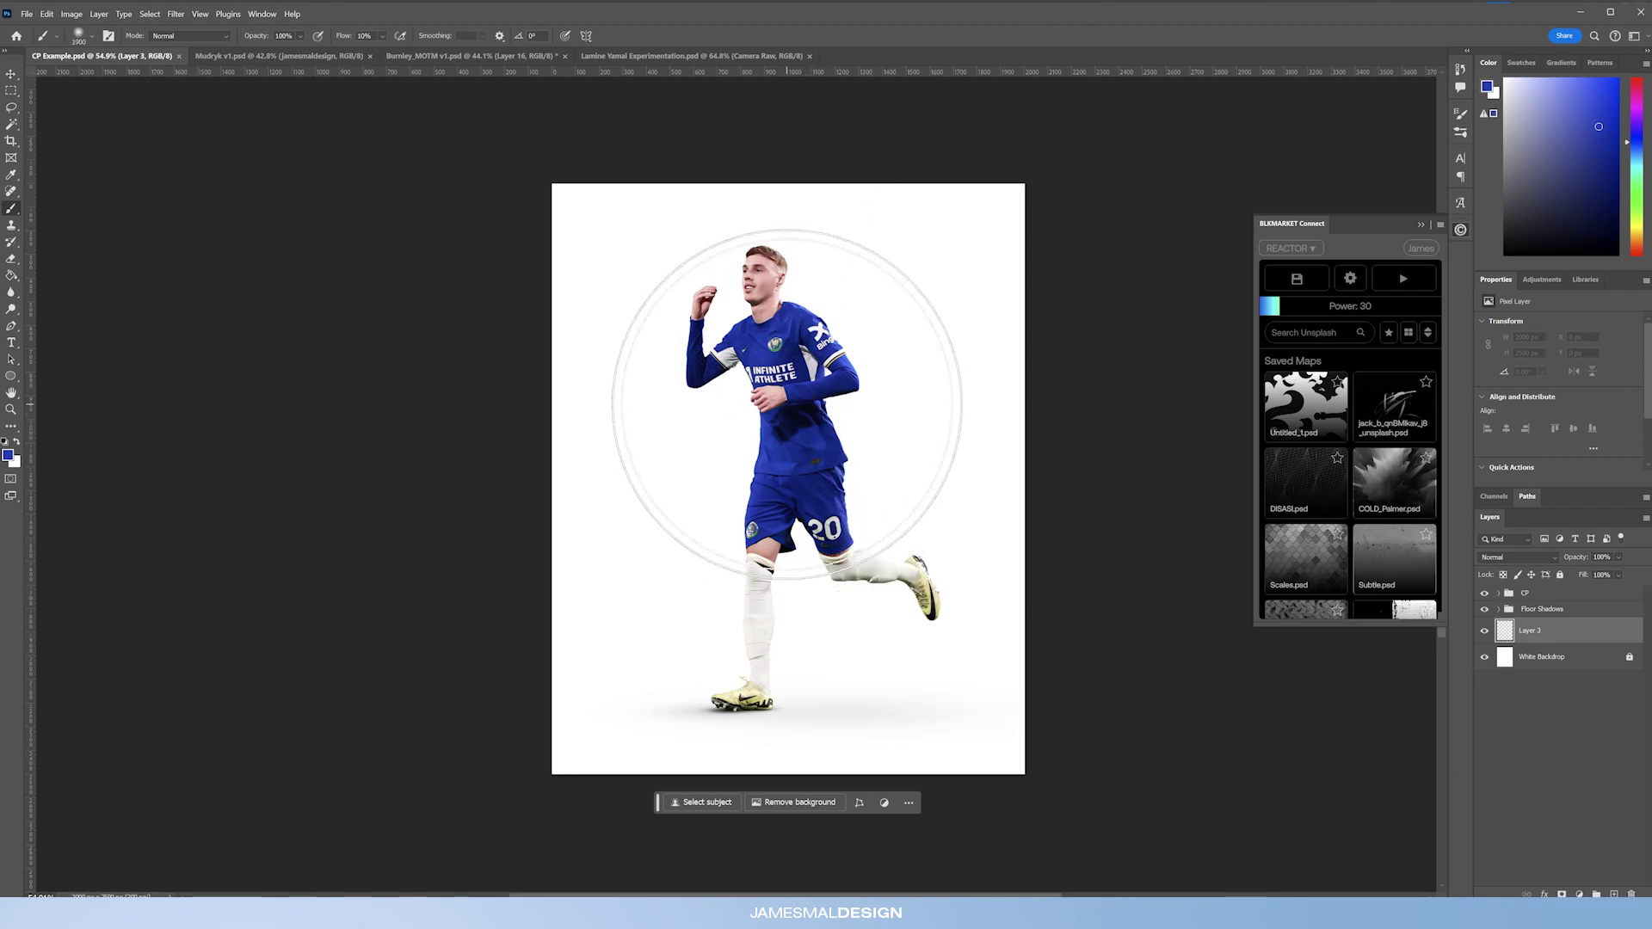
pyautogui.click(785, 400)
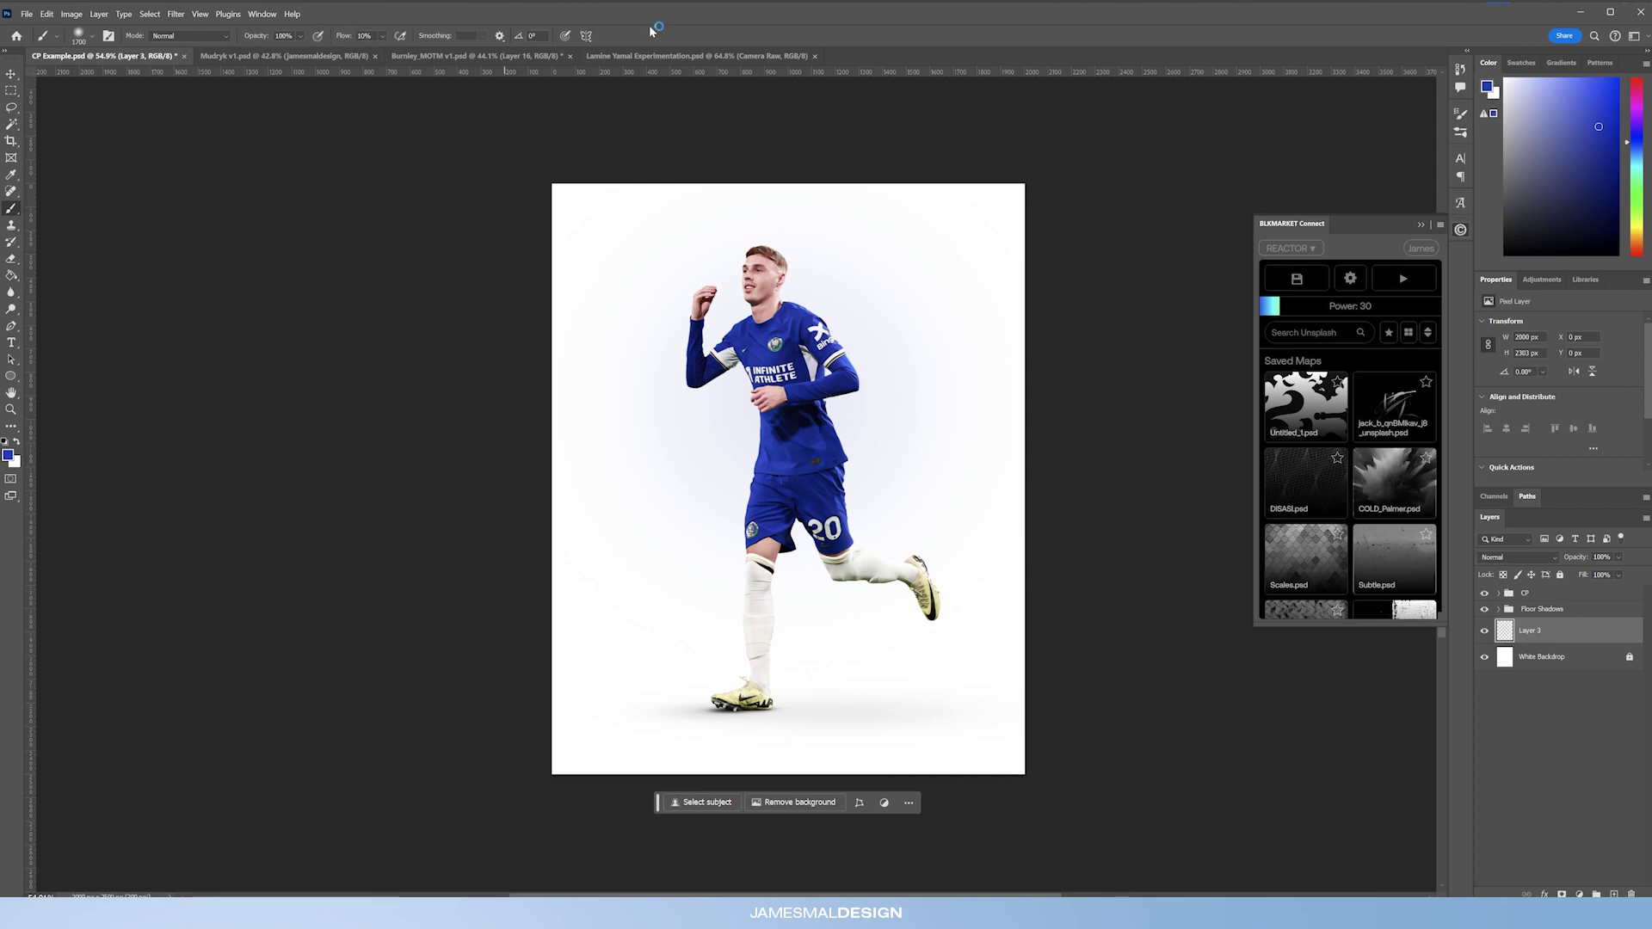
# - Raise the brush flow to 100%, shrink the brush, and paint blue glows behind the player, at both lower side edges and the upper-right corner
pyautogui.moveTo(349, 38); pyautogui.dragTo(542, 38)
pyautogui.press('[')
pyautogui.press('[')
pyautogui.press('[')
pyautogui.click(749, 405)
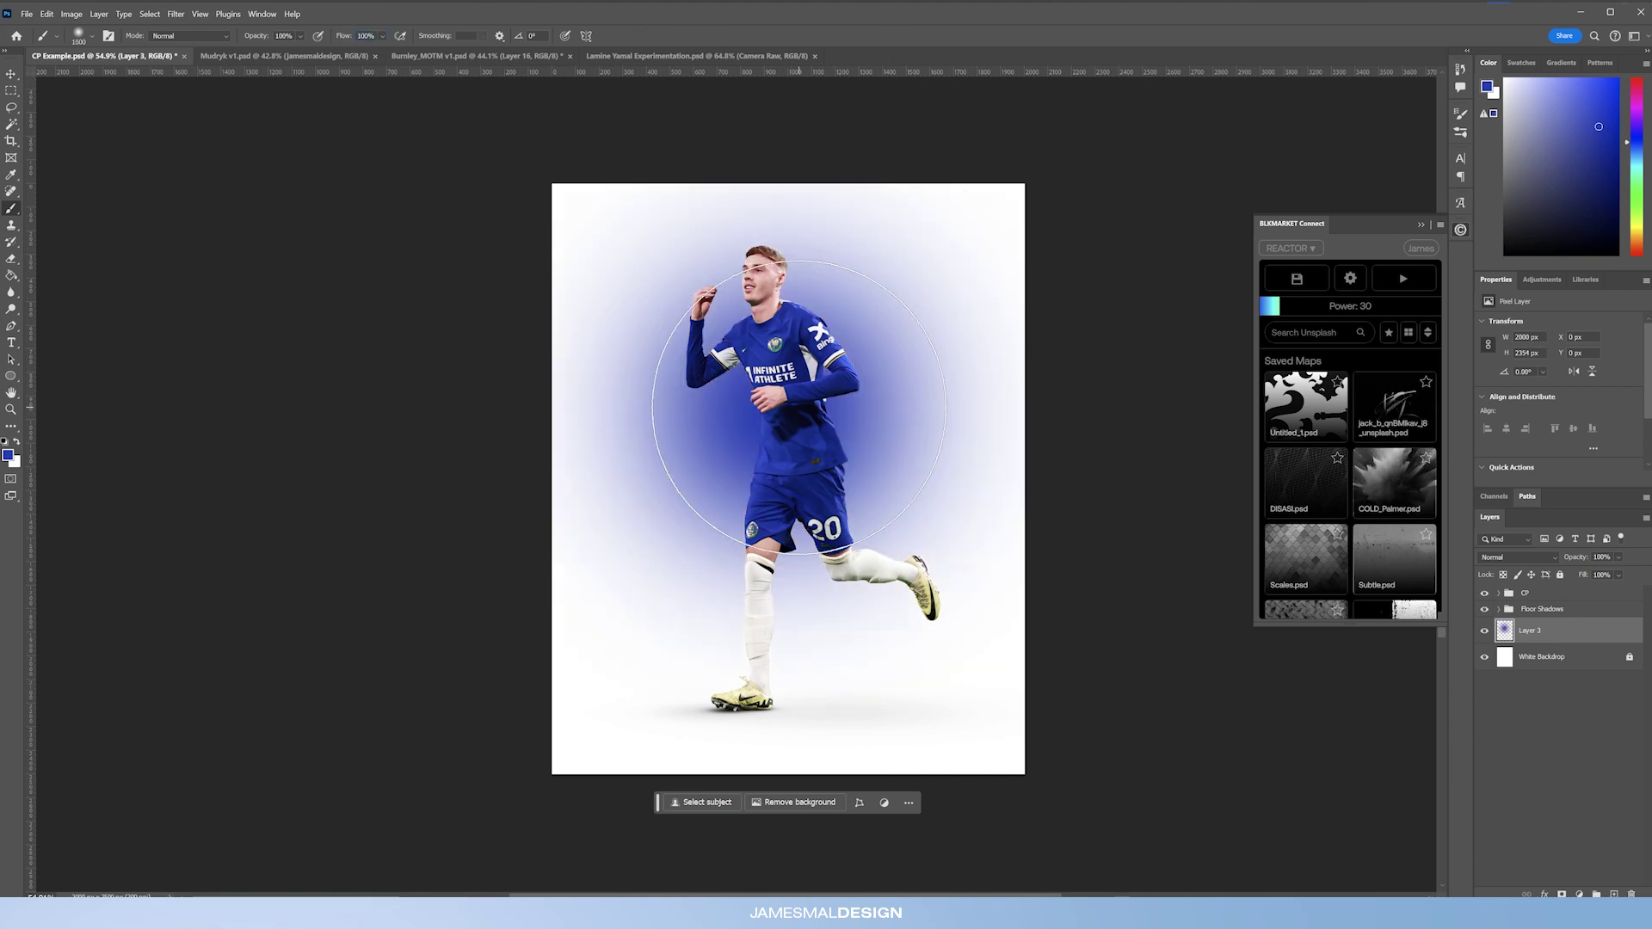
pyautogui.click(553, 619)
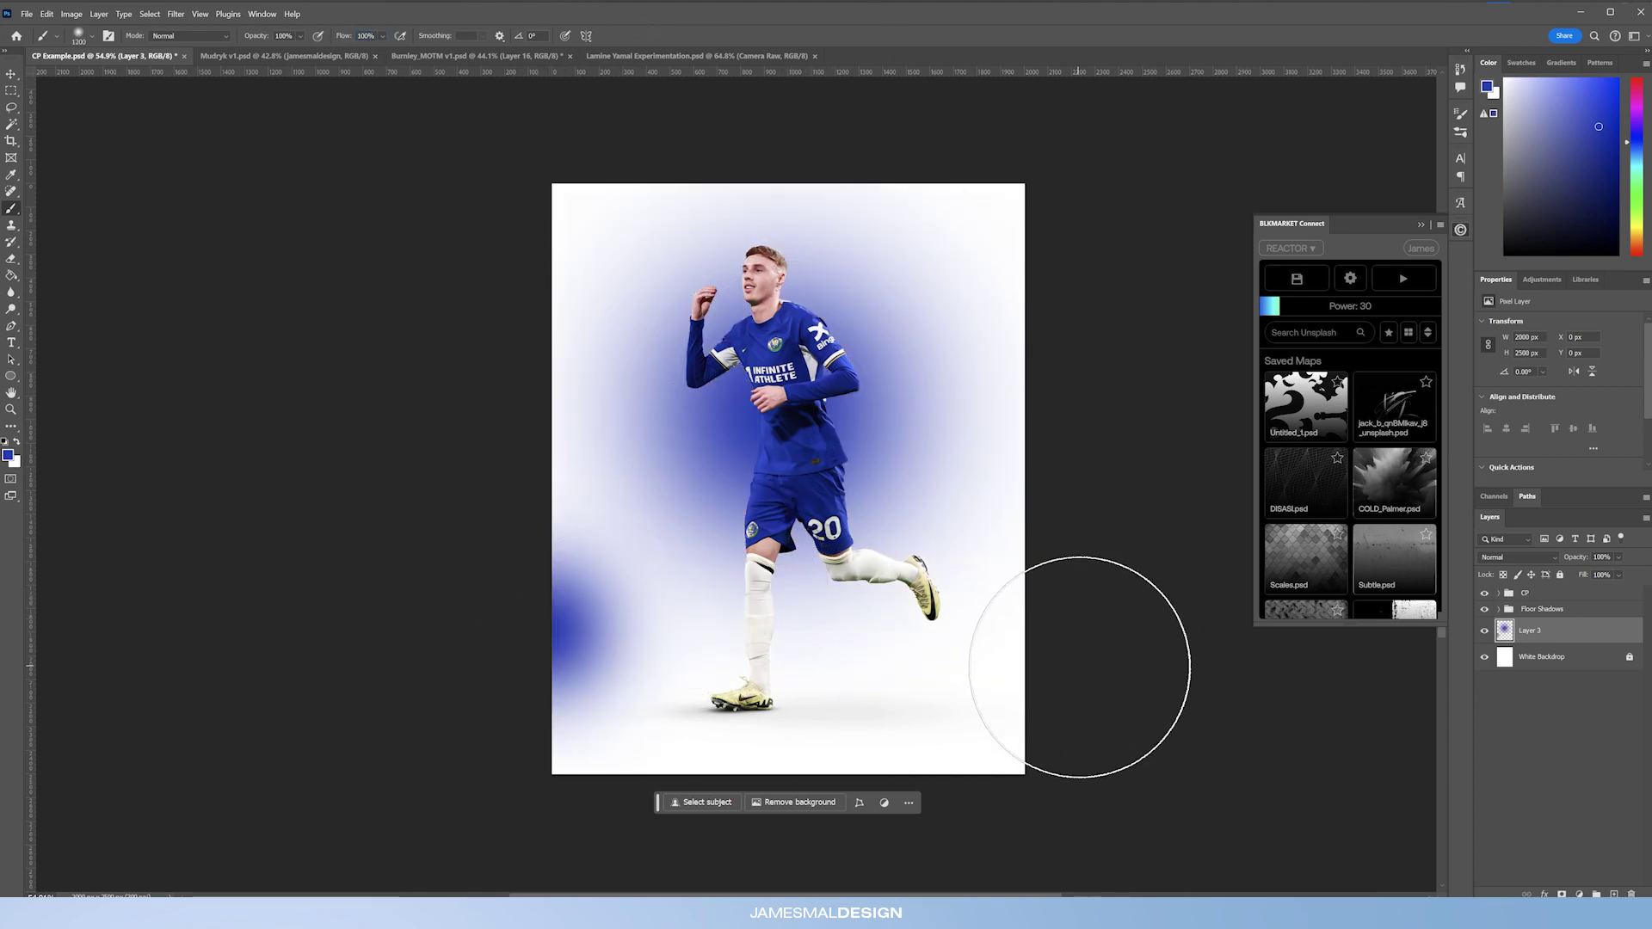
pyautogui.click(1081, 663)
pyautogui.click(1106, 129)
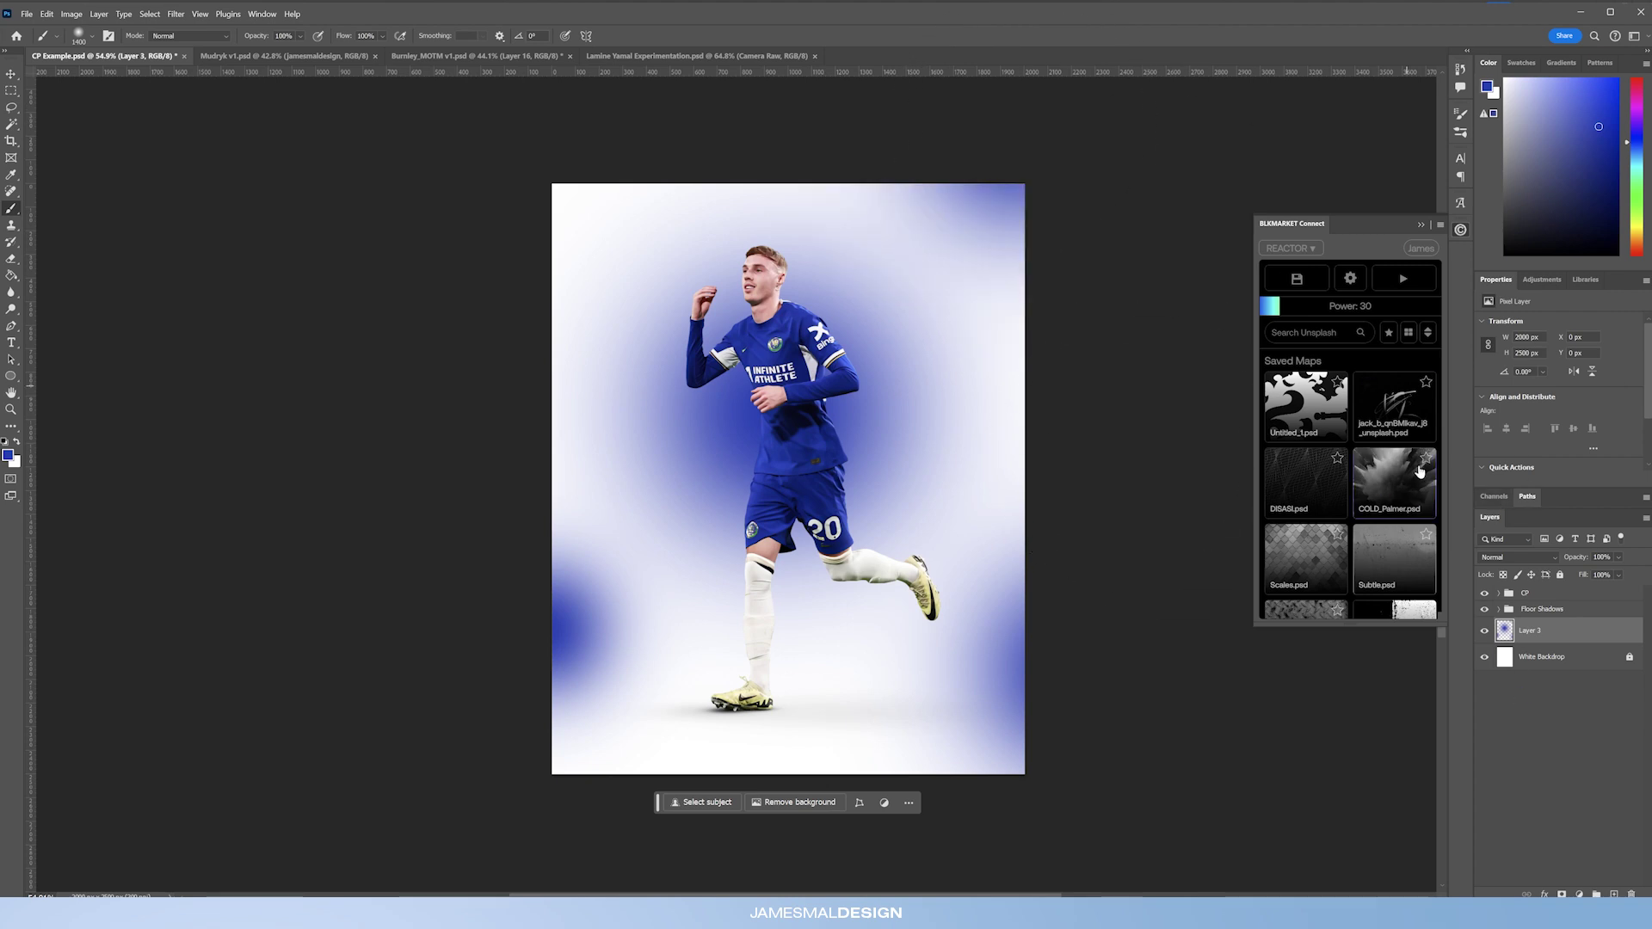
# - Try Reactor's Untitled_1.psd saved map on Layer 3 at a power of 160, and undo the displacement
pyautogui.click(1325, 417)
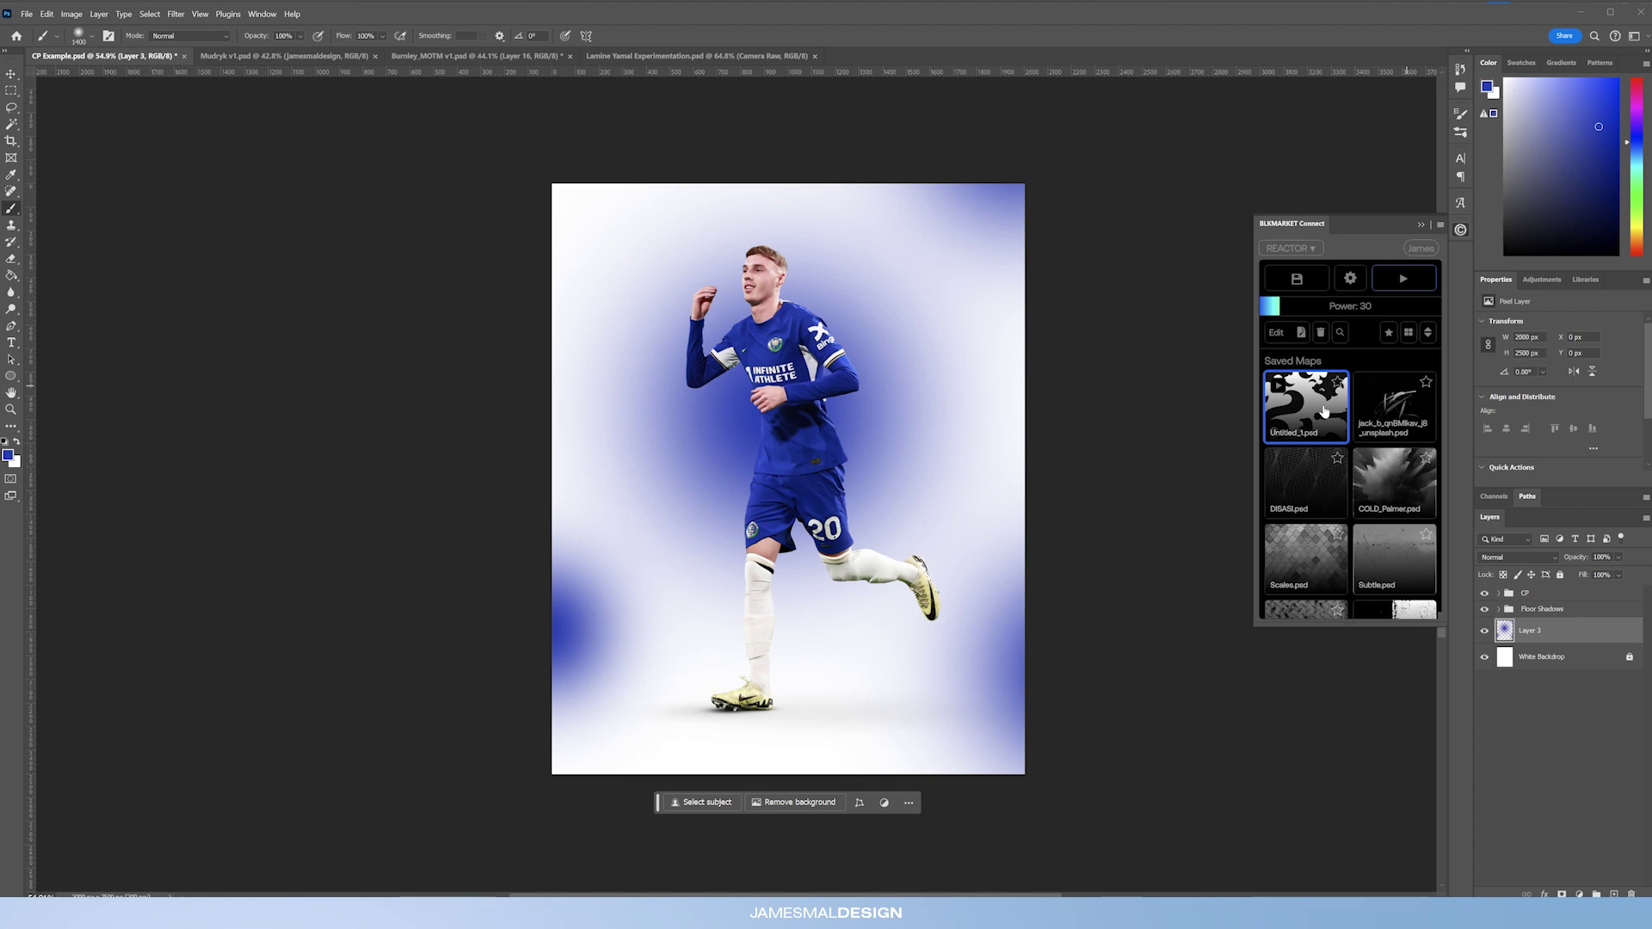
pyautogui.click(1347, 291)
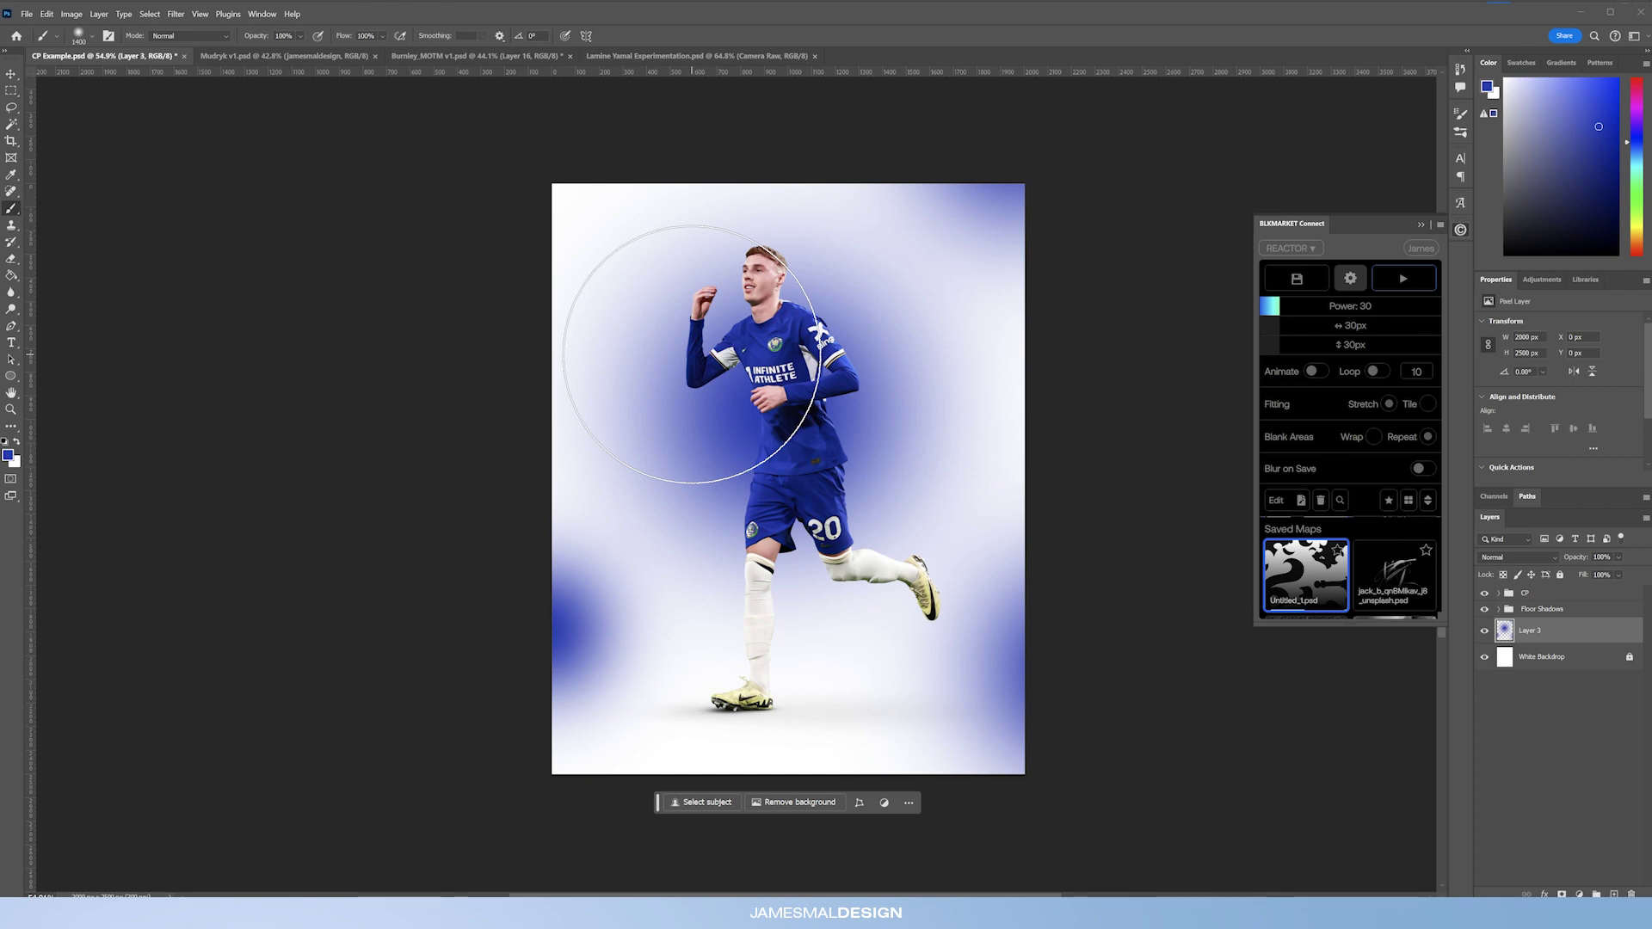
pyautogui.moveTo(1317, 308)
pyautogui.mouseDown()
pyautogui.moveTo(1373, 308)
pyautogui.moveTo(1323, 308)
pyautogui.mouseUp()
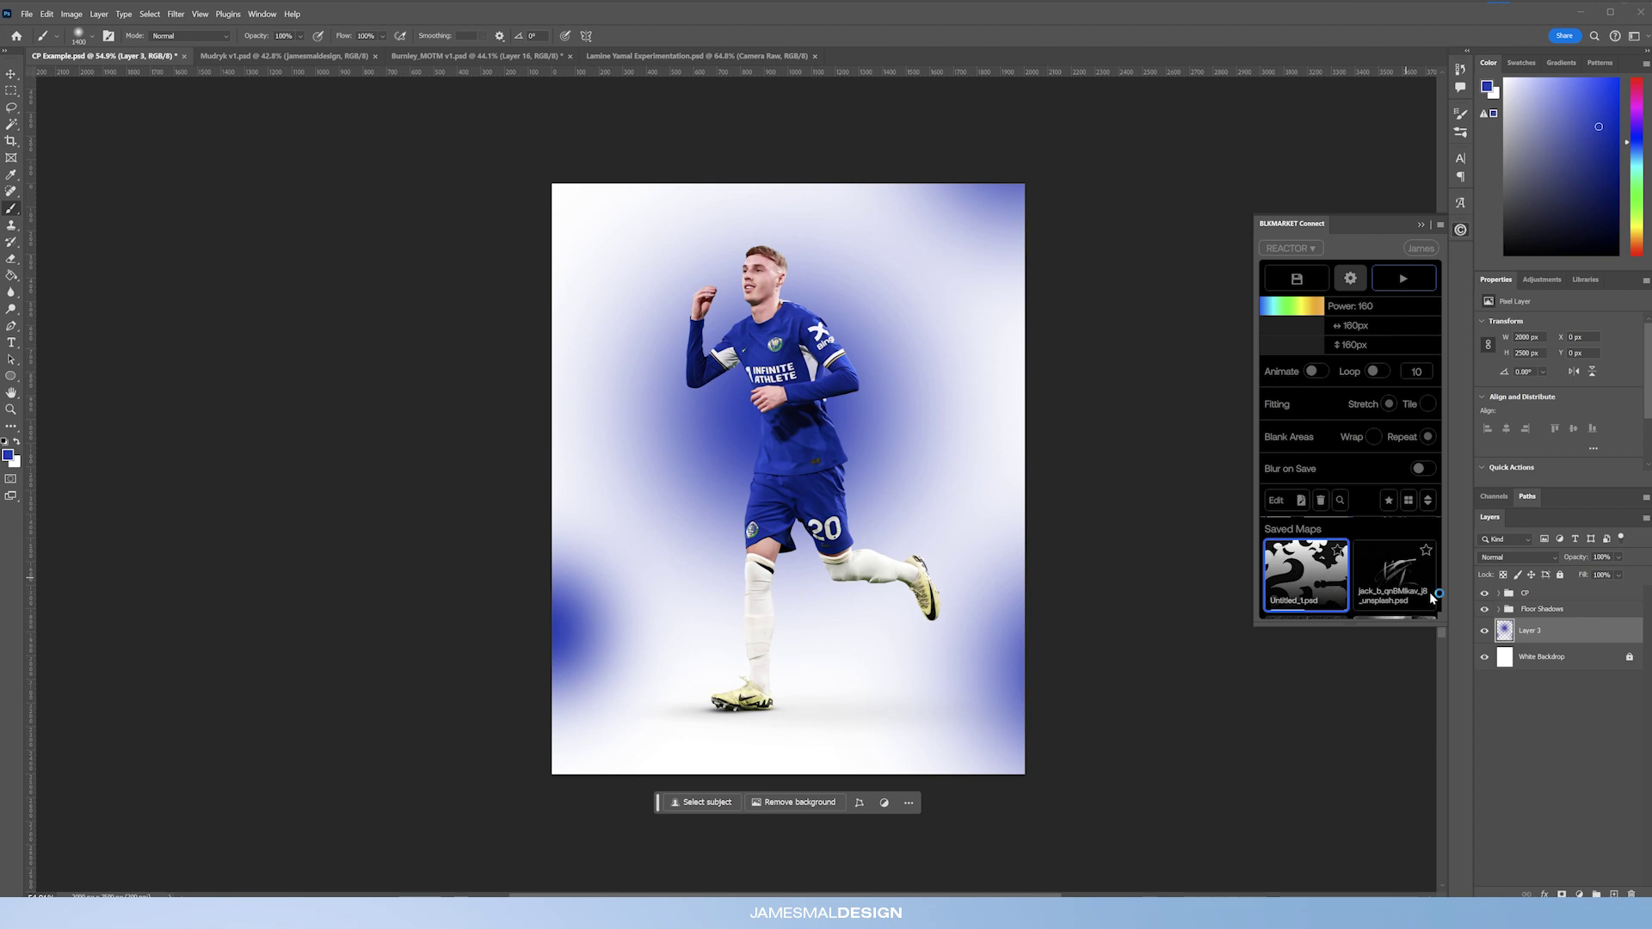
pyautogui.click(1403, 278)
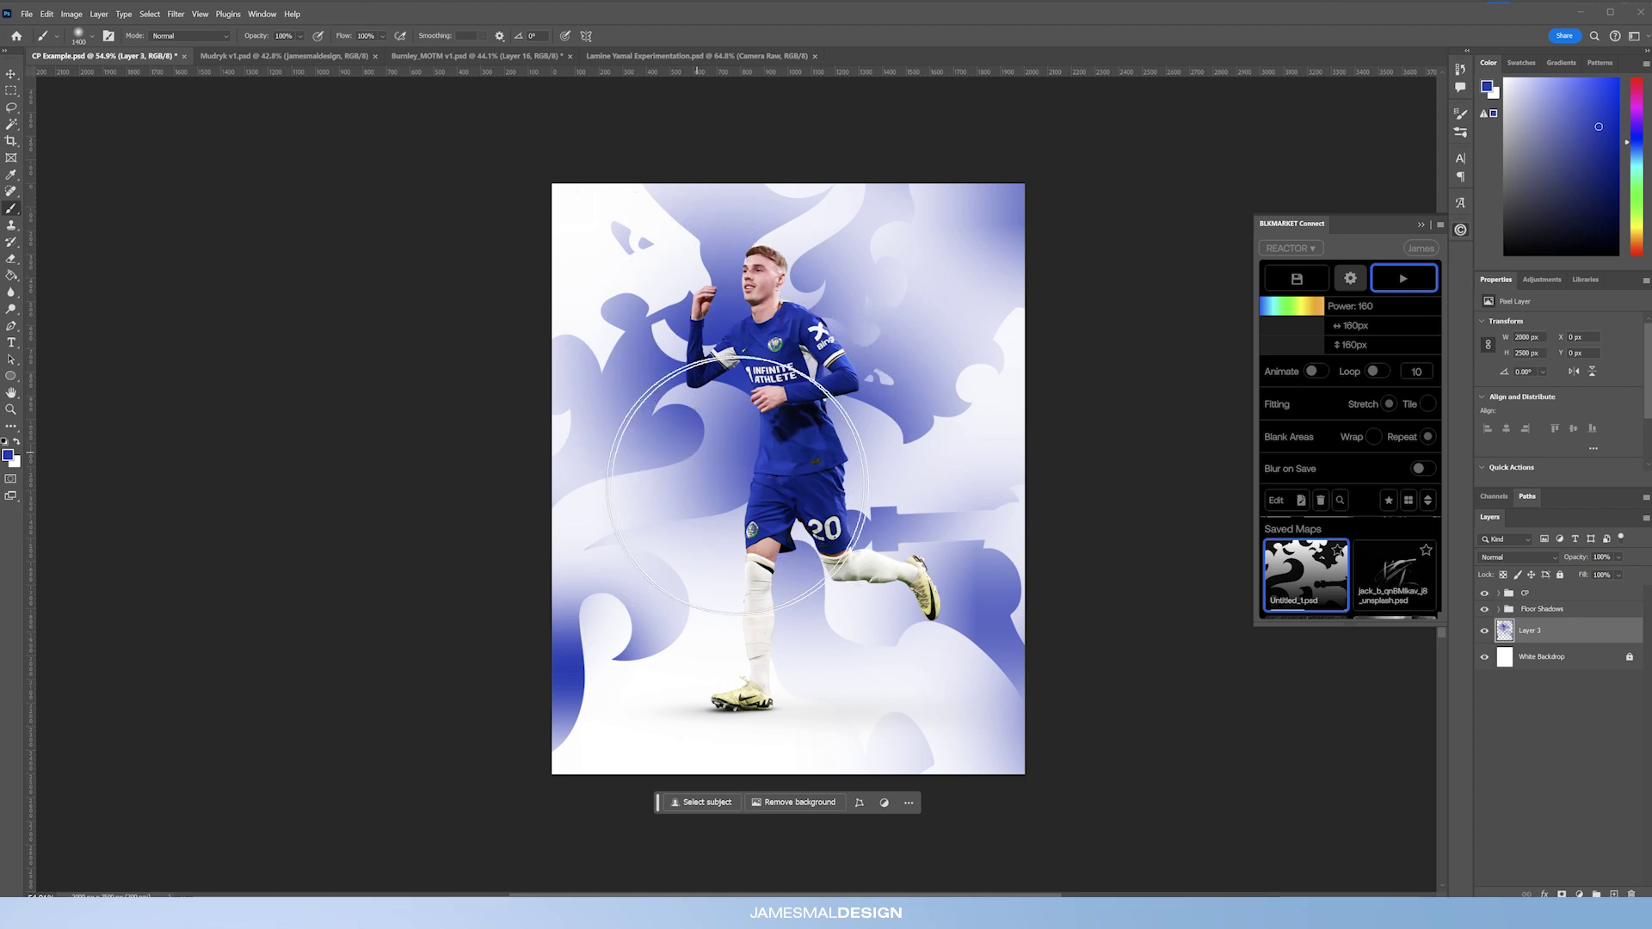
pyautogui.hotkey('ctrl', 'z')
# - Try the COLD_Palmer.psd saved map on Layer 3's blue glows, and undo the displacement
pyautogui.scroll(-2, 1411, 568)
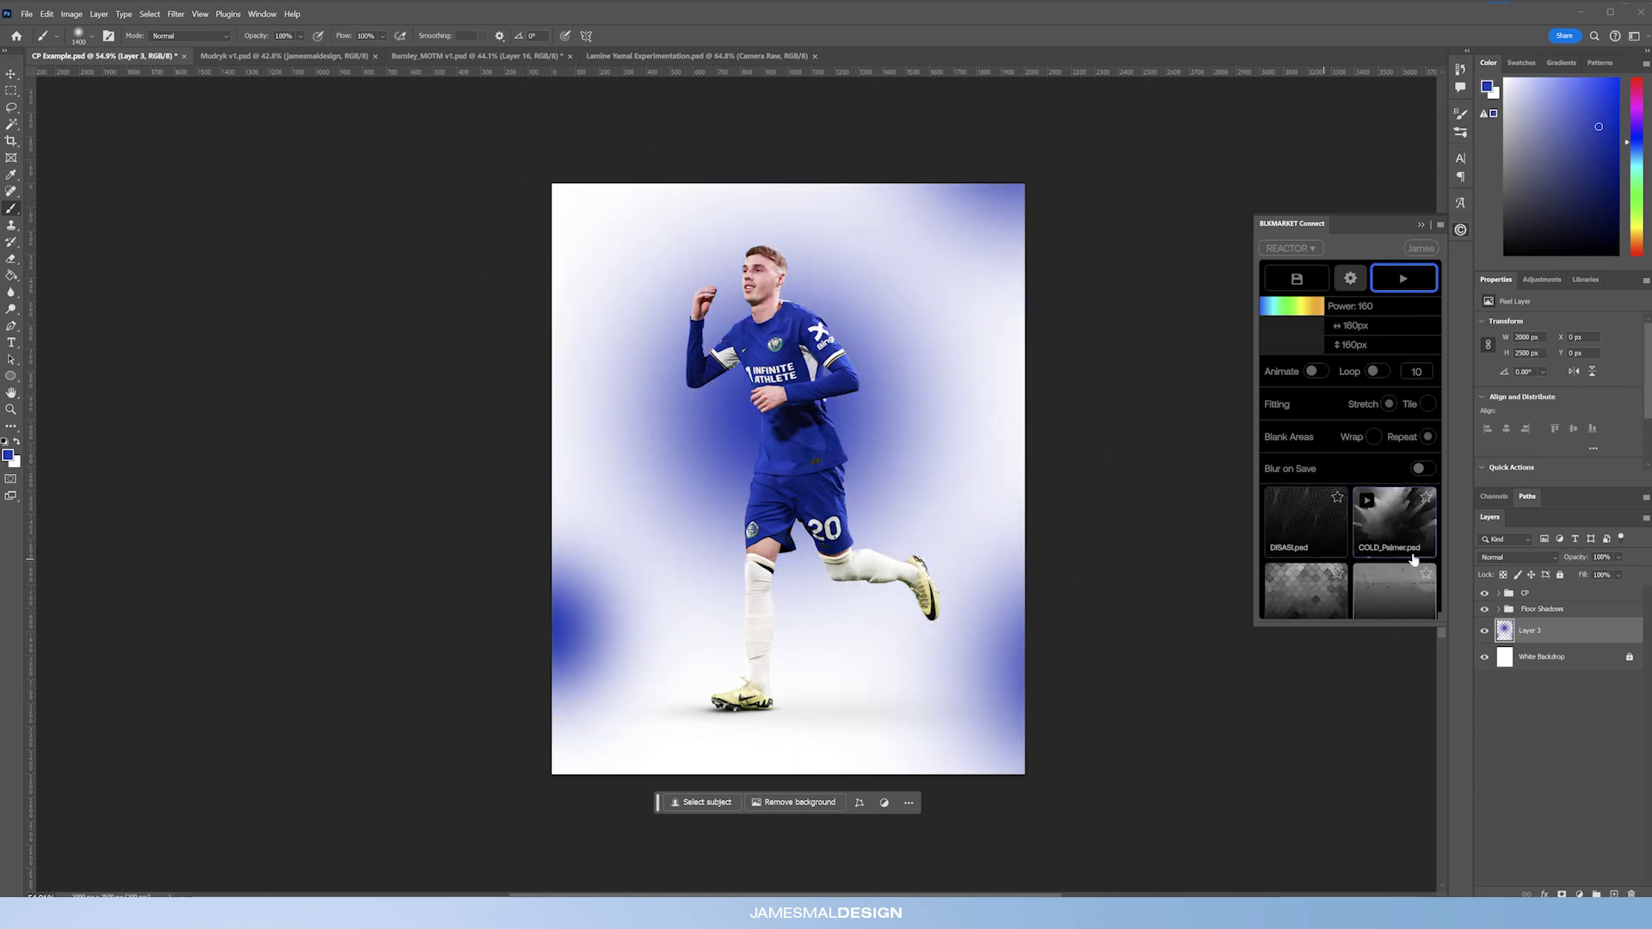
pyautogui.click(1412, 568)
pyautogui.click(1404, 278)
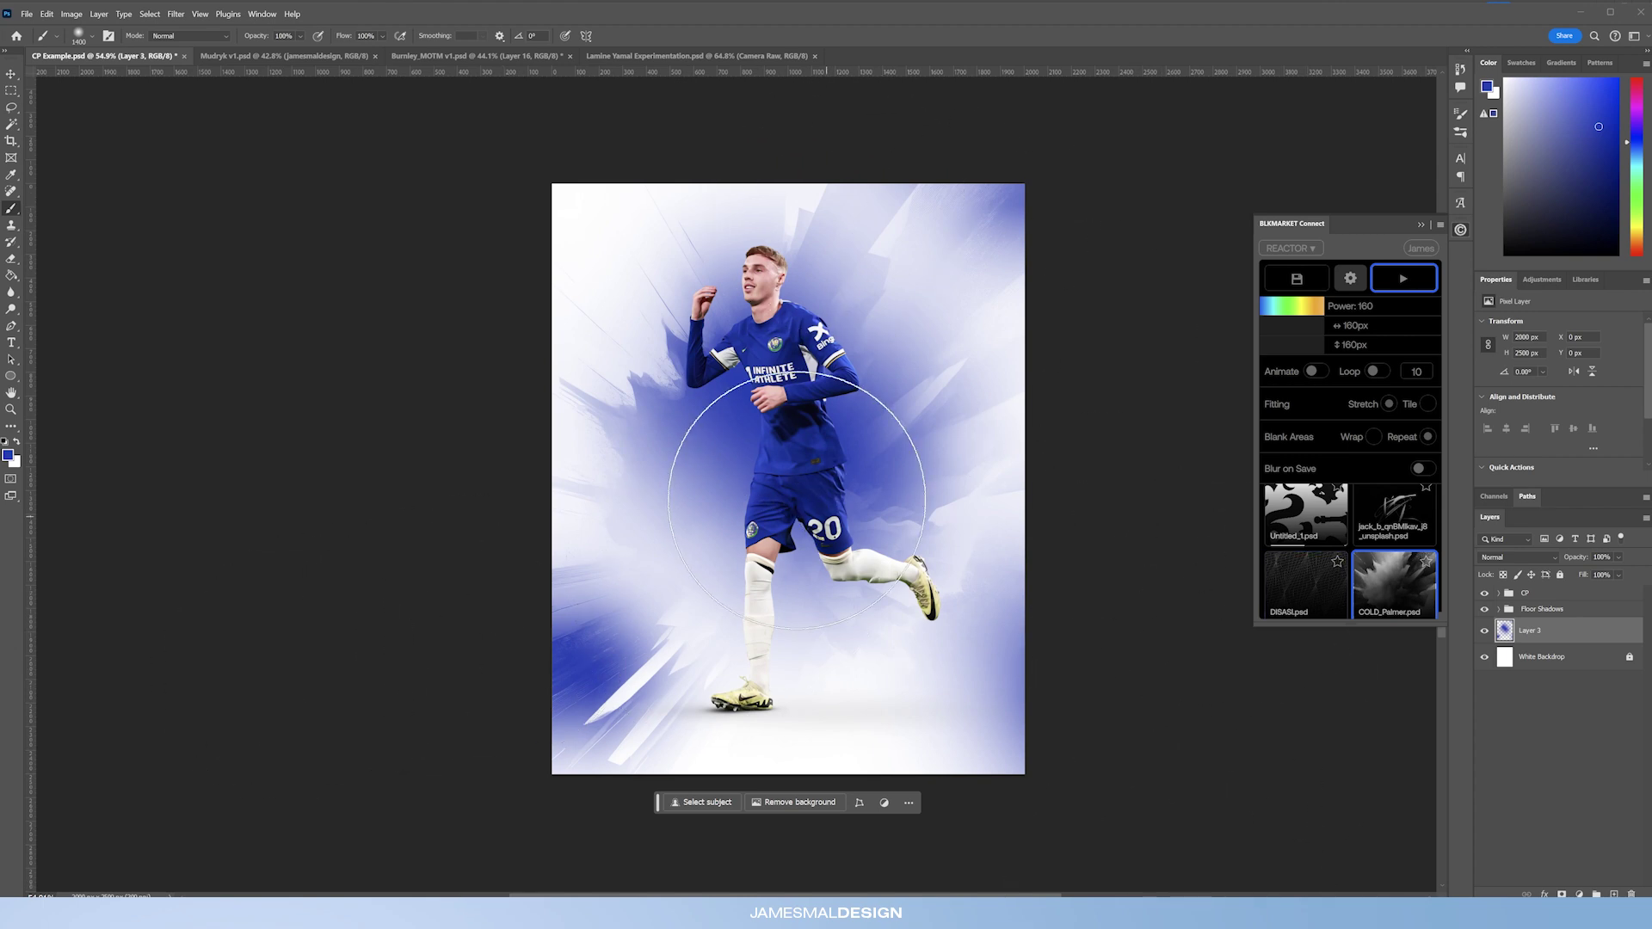
pyautogui.hotkey('ctrl', 'z')
# - Try the DISASI.psd saved map on Layer 3's blue glows, and undo the displacement
pyautogui.scroll(-2, 1277, 560)
pyautogui.click(1278, 516)
pyautogui.click(1403, 277)
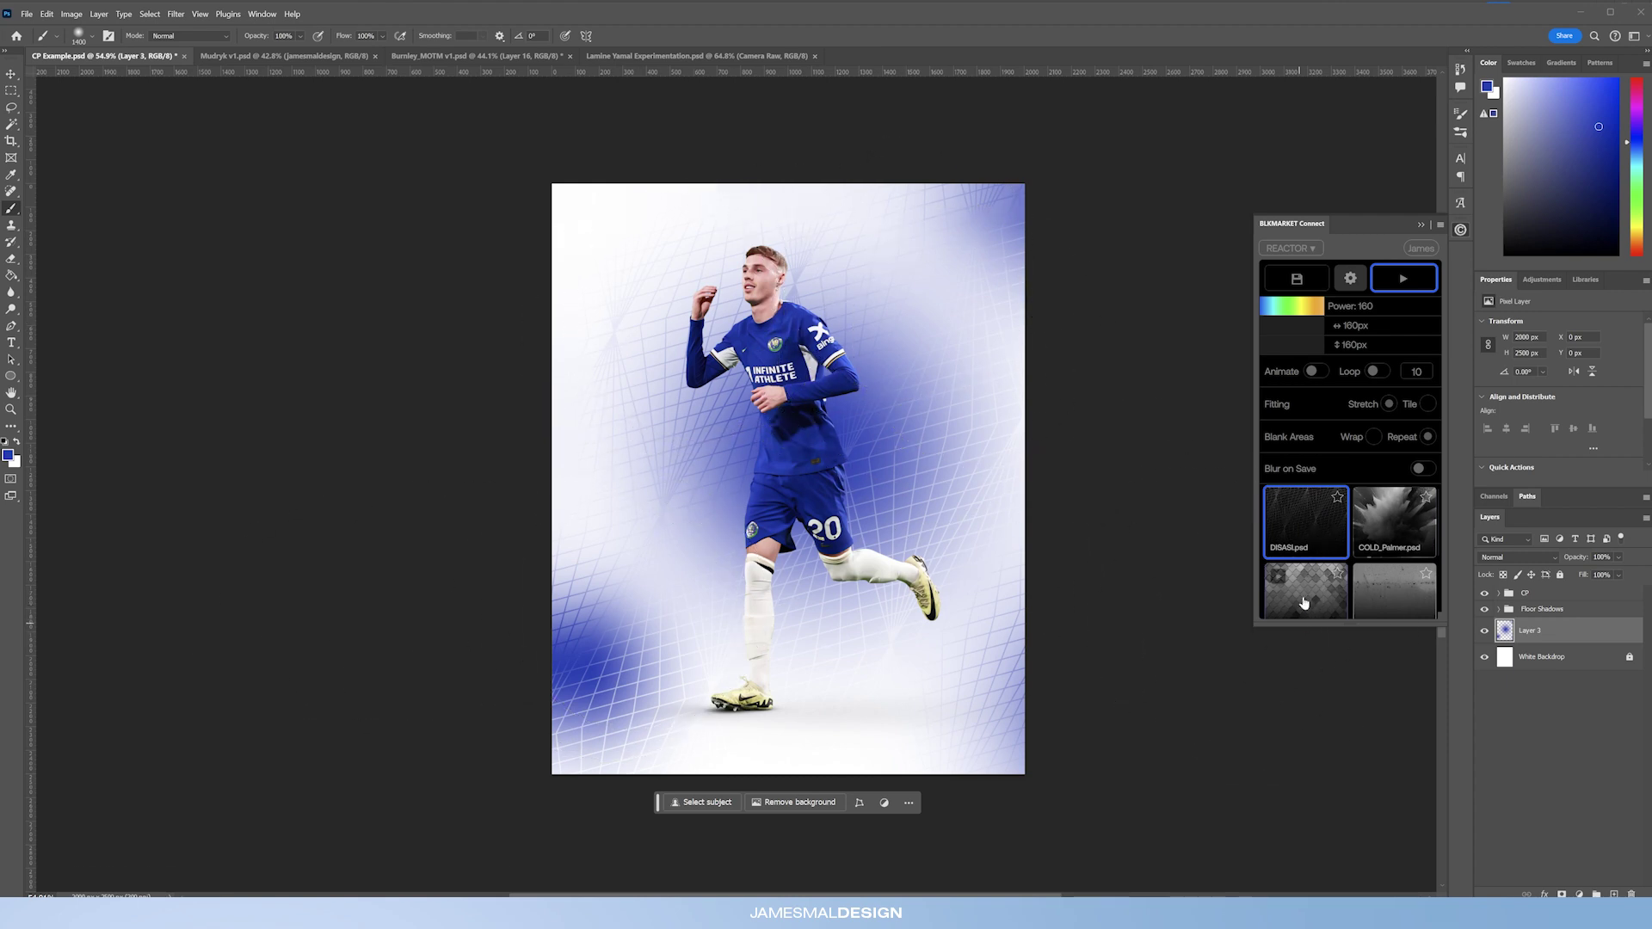
pyautogui.hotkey('ctrl', 'z')
# - Try the Pixels.psd saved map on Layer 3's blue glows, and undo the displacement
pyautogui.scroll(-3, 1384, 568)
pyautogui.scroll(-2, 1384, 568)
pyautogui.scroll(-2, 1360, 585)
pyautogui.click(1364, 589)
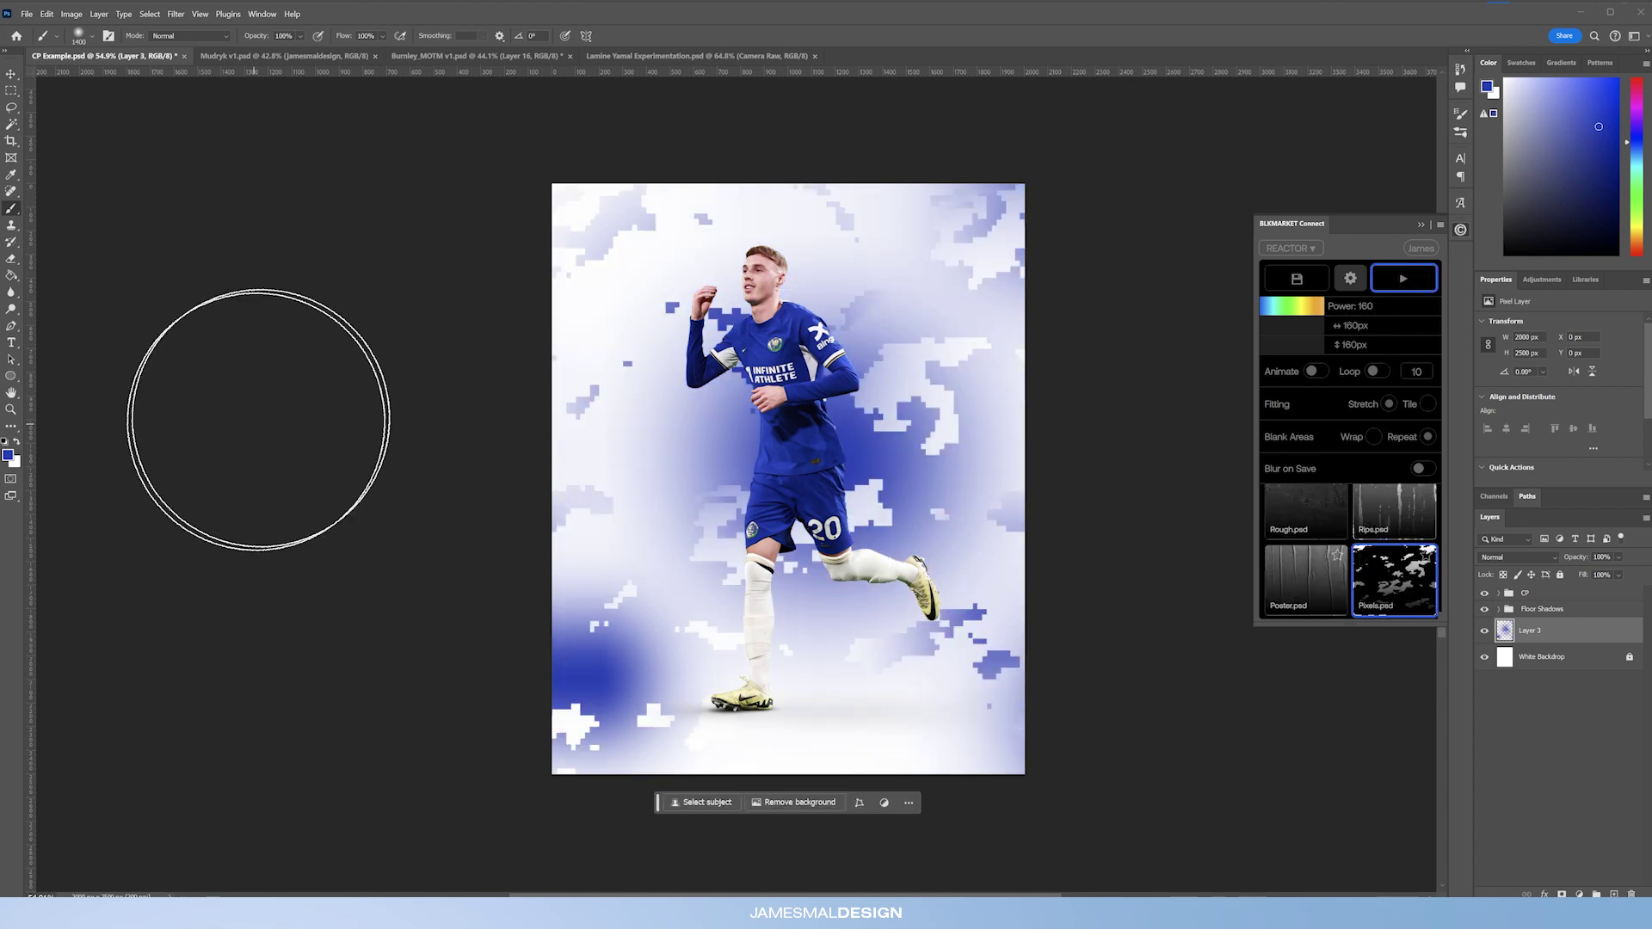
pyautogui.hotkey('ctrl', 'z')
# - Search Reactor's Unsplash library for "pattern", go to the next page of results, and make the plugin window taller
pyautogui.click(1350, 278)
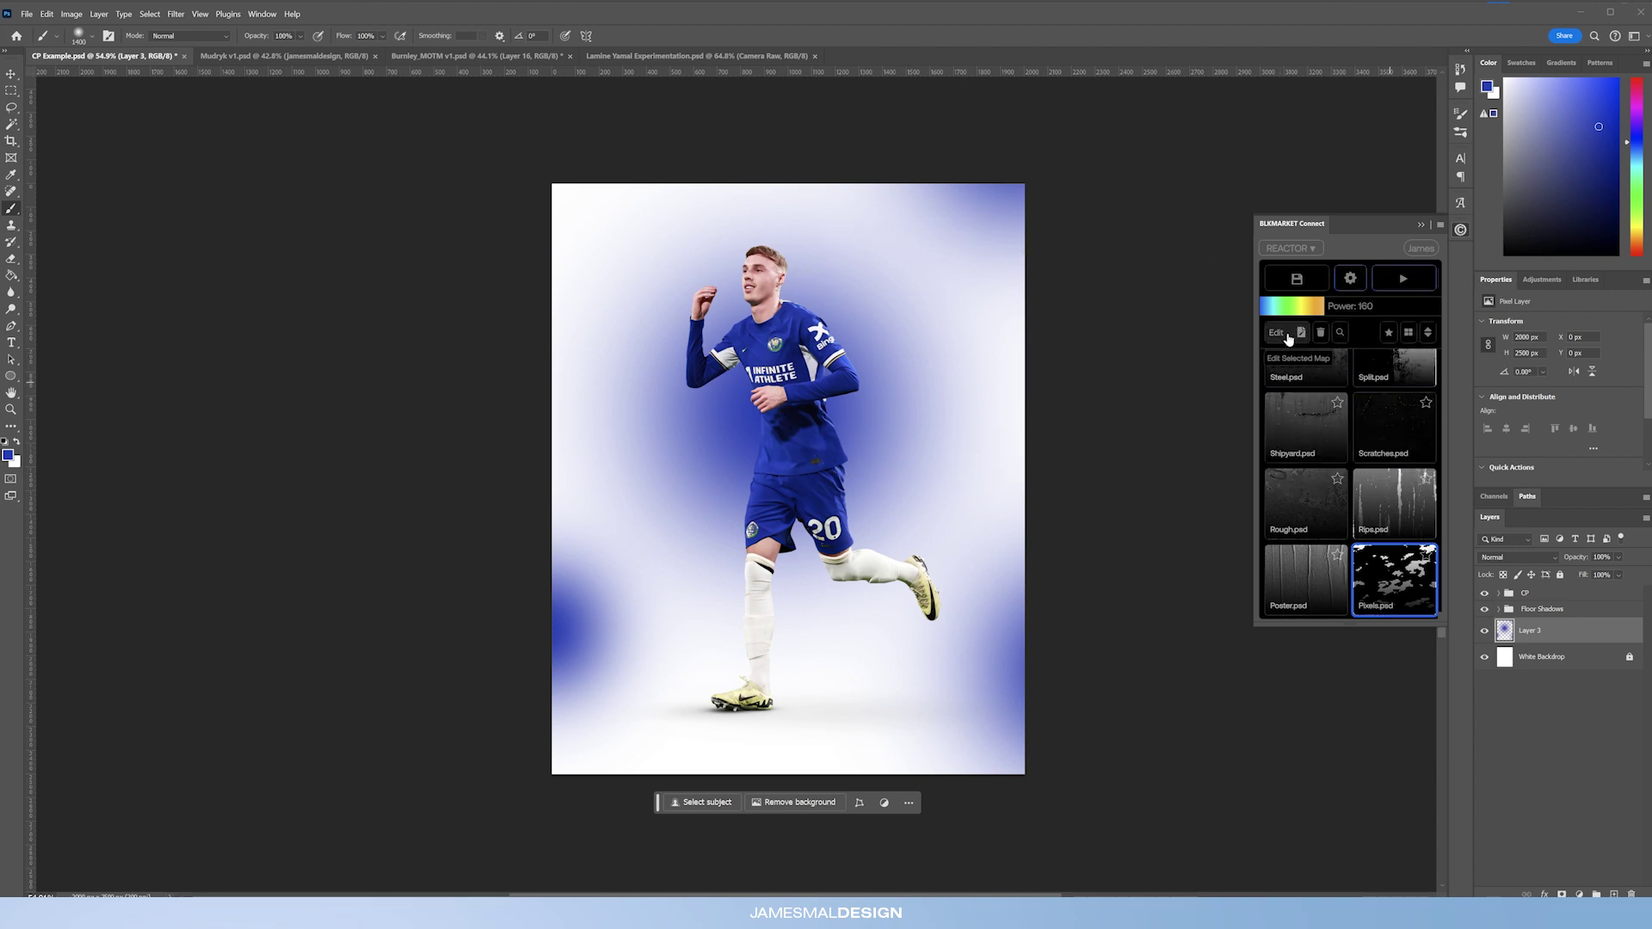
pyautogui.click(1340, 336)
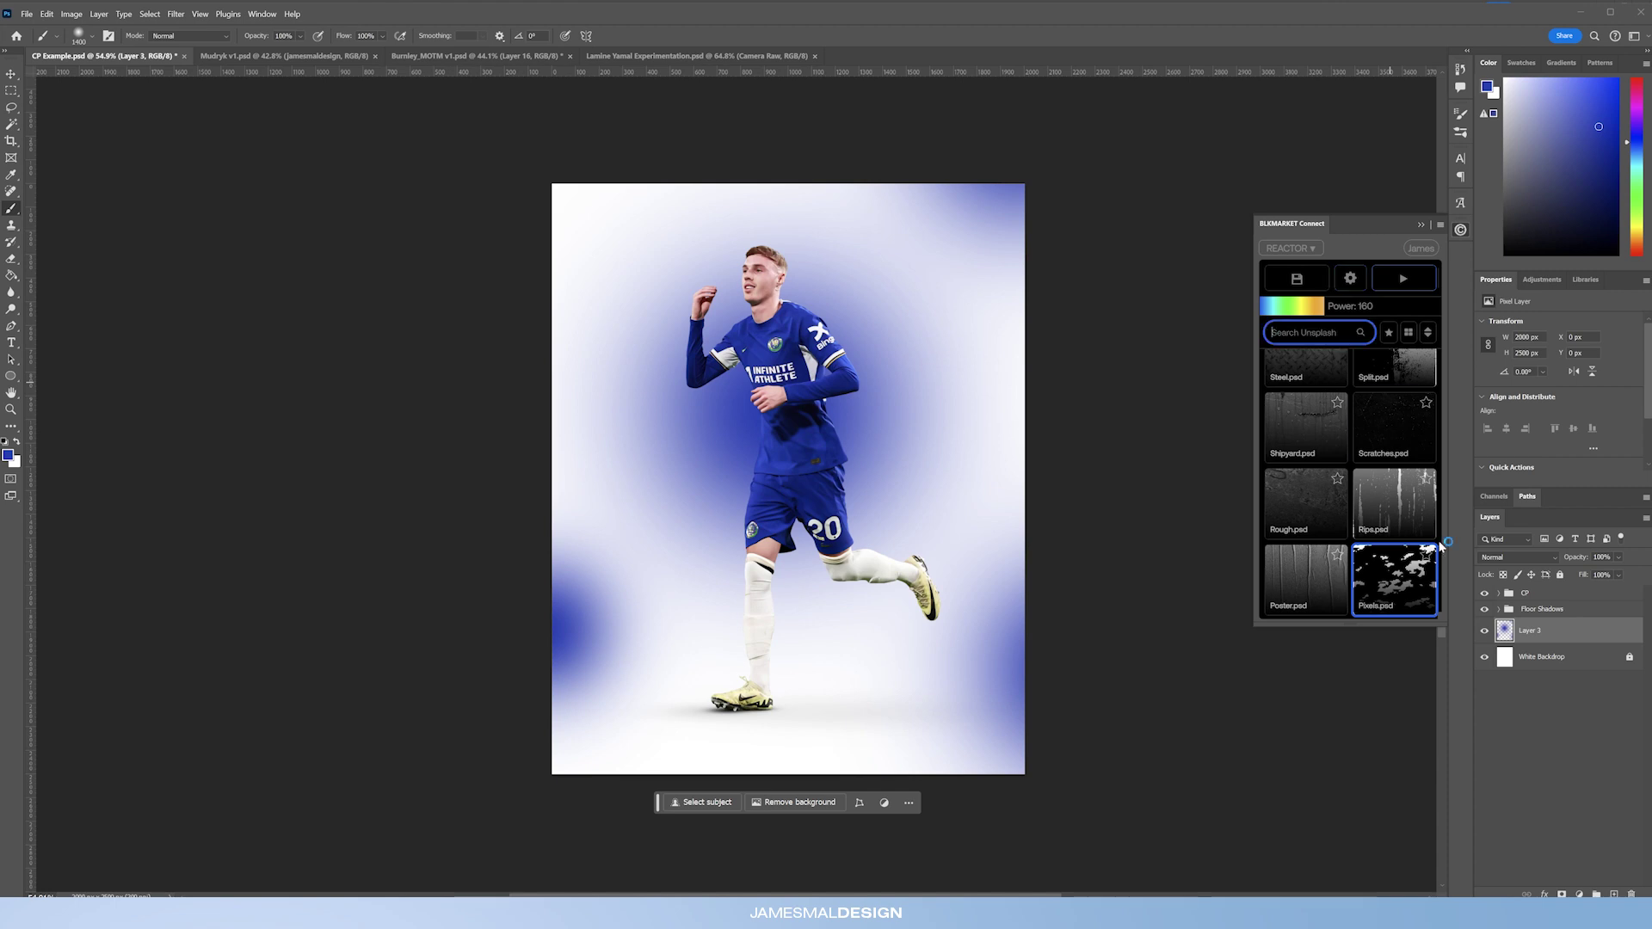
pyautogui.write('pattern')
pyautogui.press('Return')
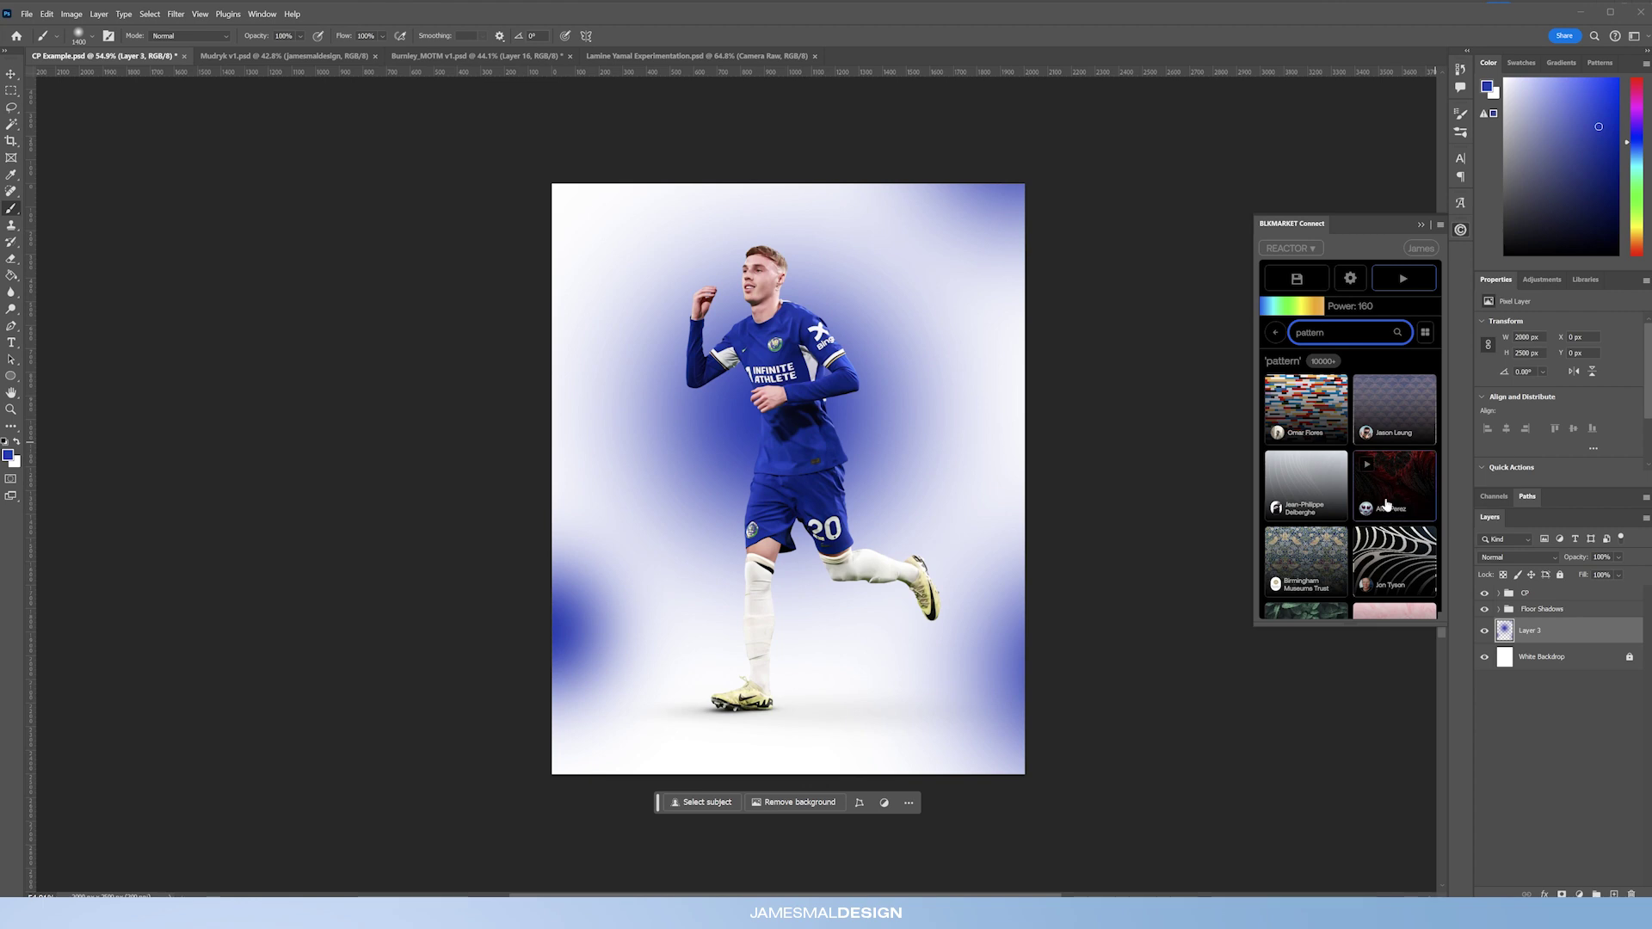
pyautogui.scroll(-10, 1386, 472)
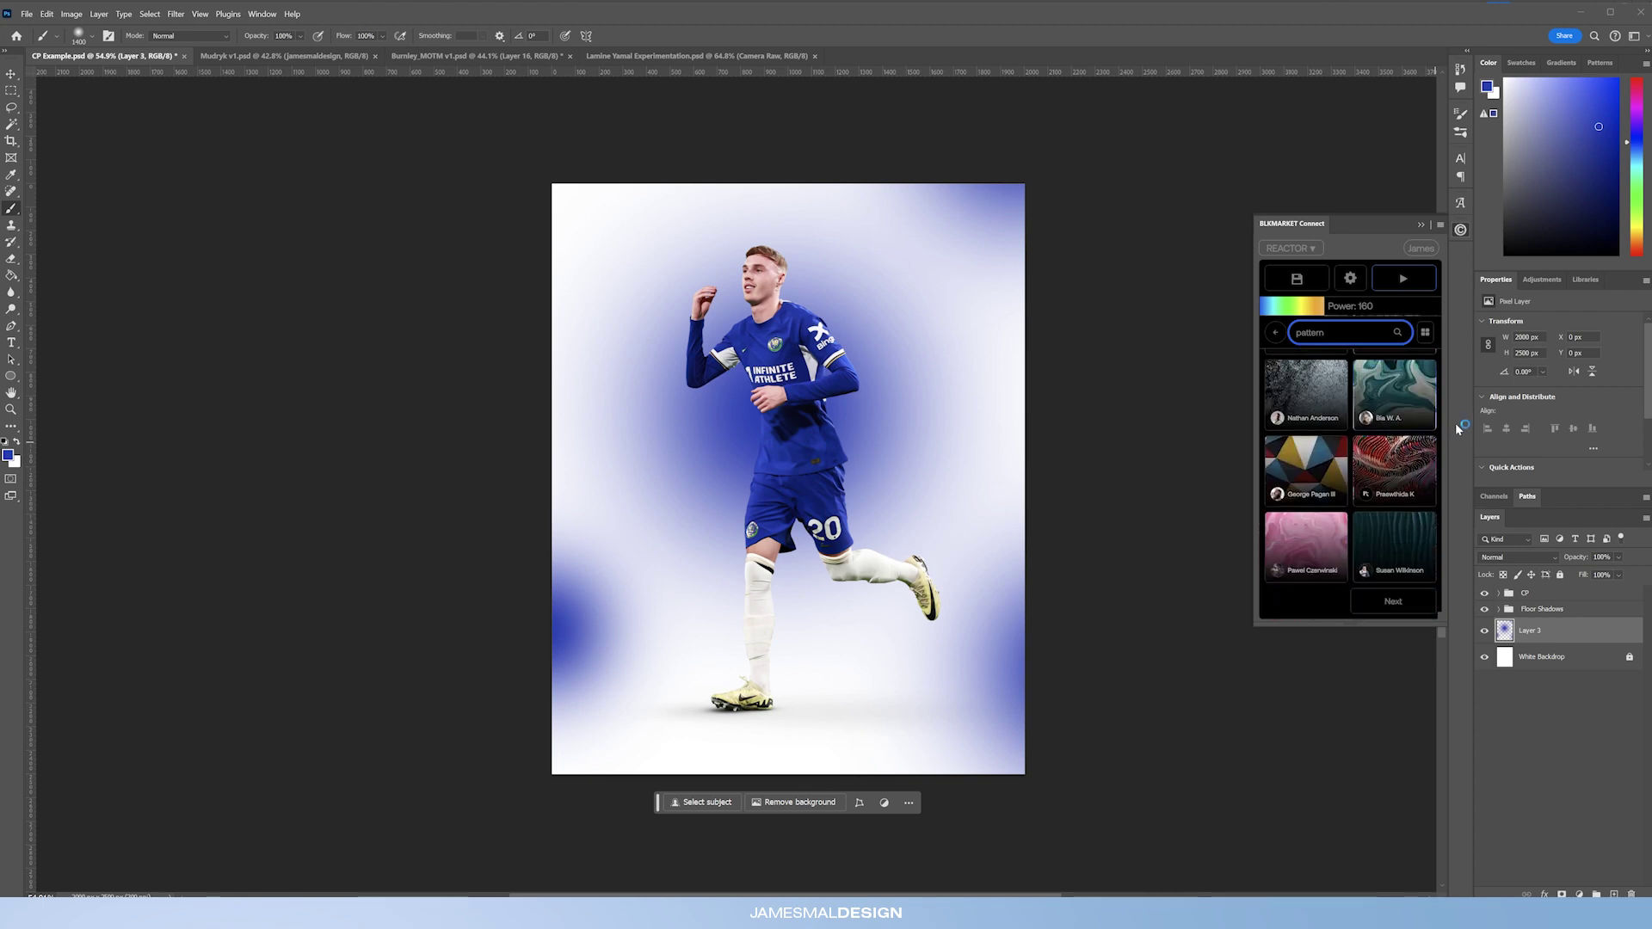
pyautogui.click(1393, 602)
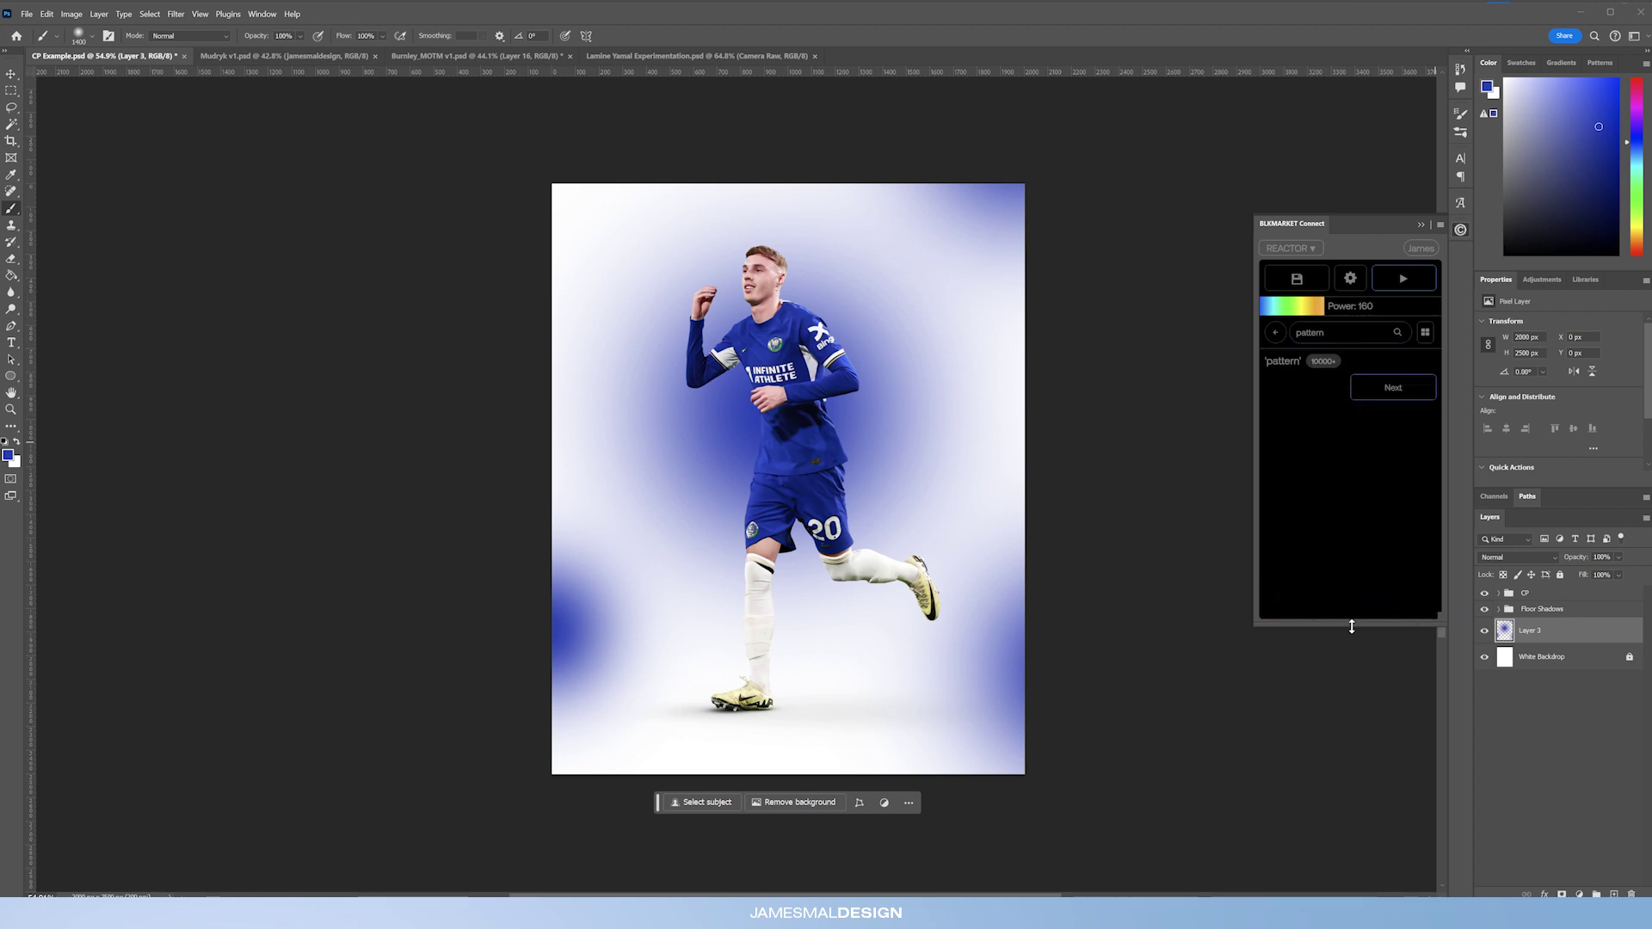
pyautogui.moveTo(1352, 624); pyautogui.dragTo(1352, 830)
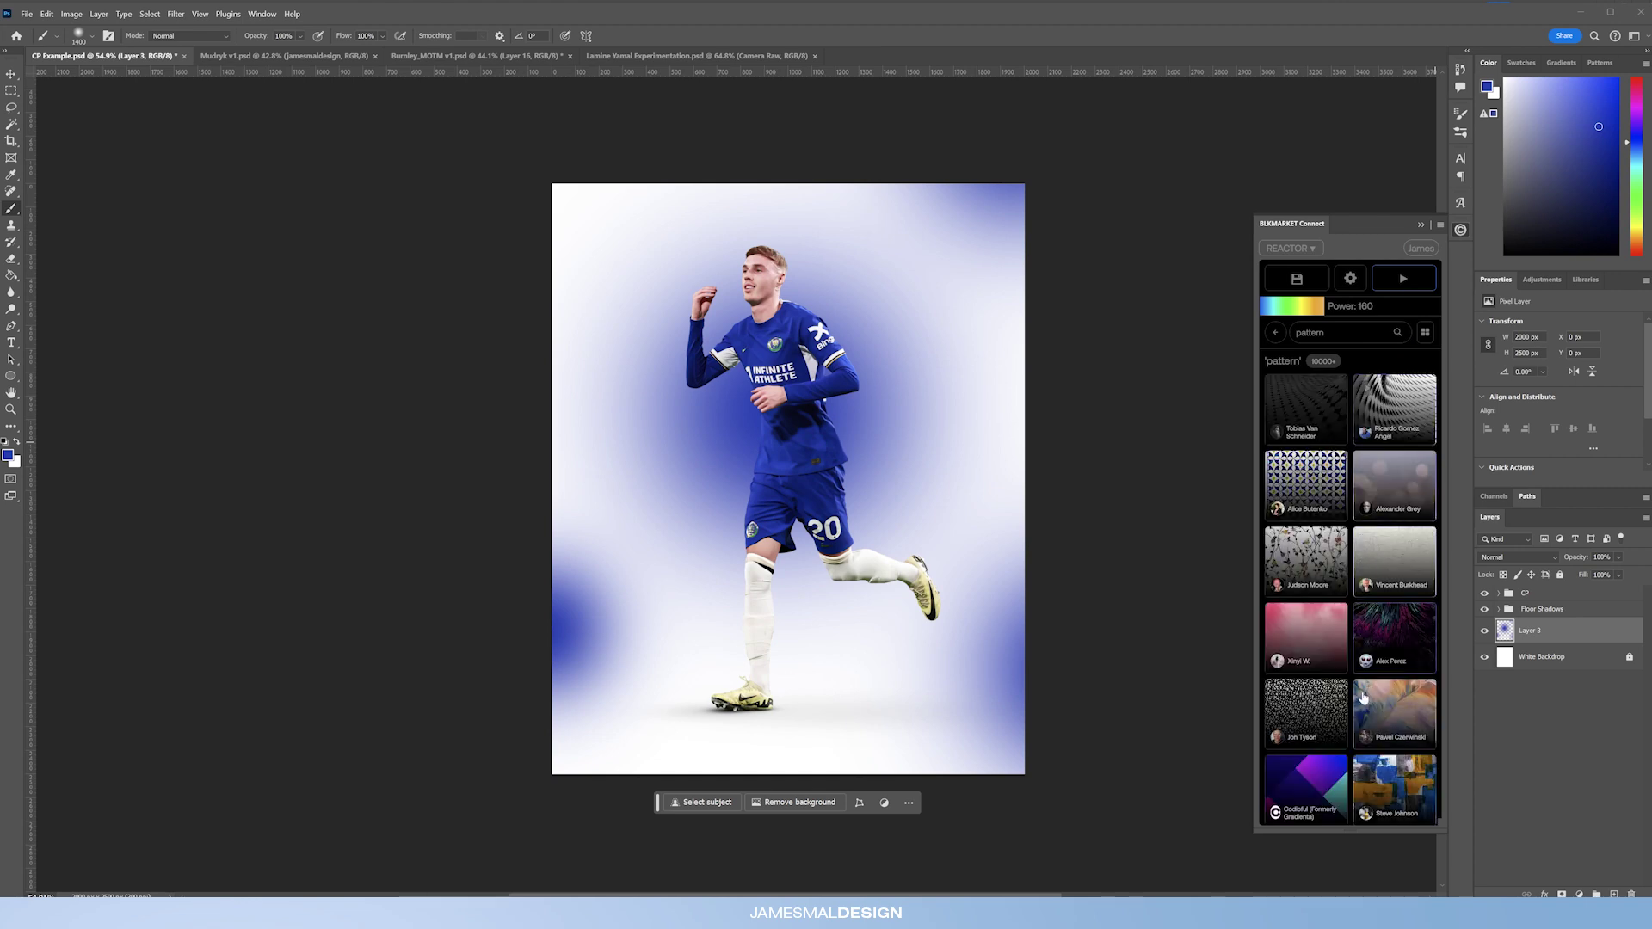
# - Displace Layer 3 with the black-and-white curved pattern image from the Unsplash results at a power of 250
pyautogui.click(1366, 388)
pyautogui.moveTo(1325, 309); pyautogui.dragTo(1349, 312)
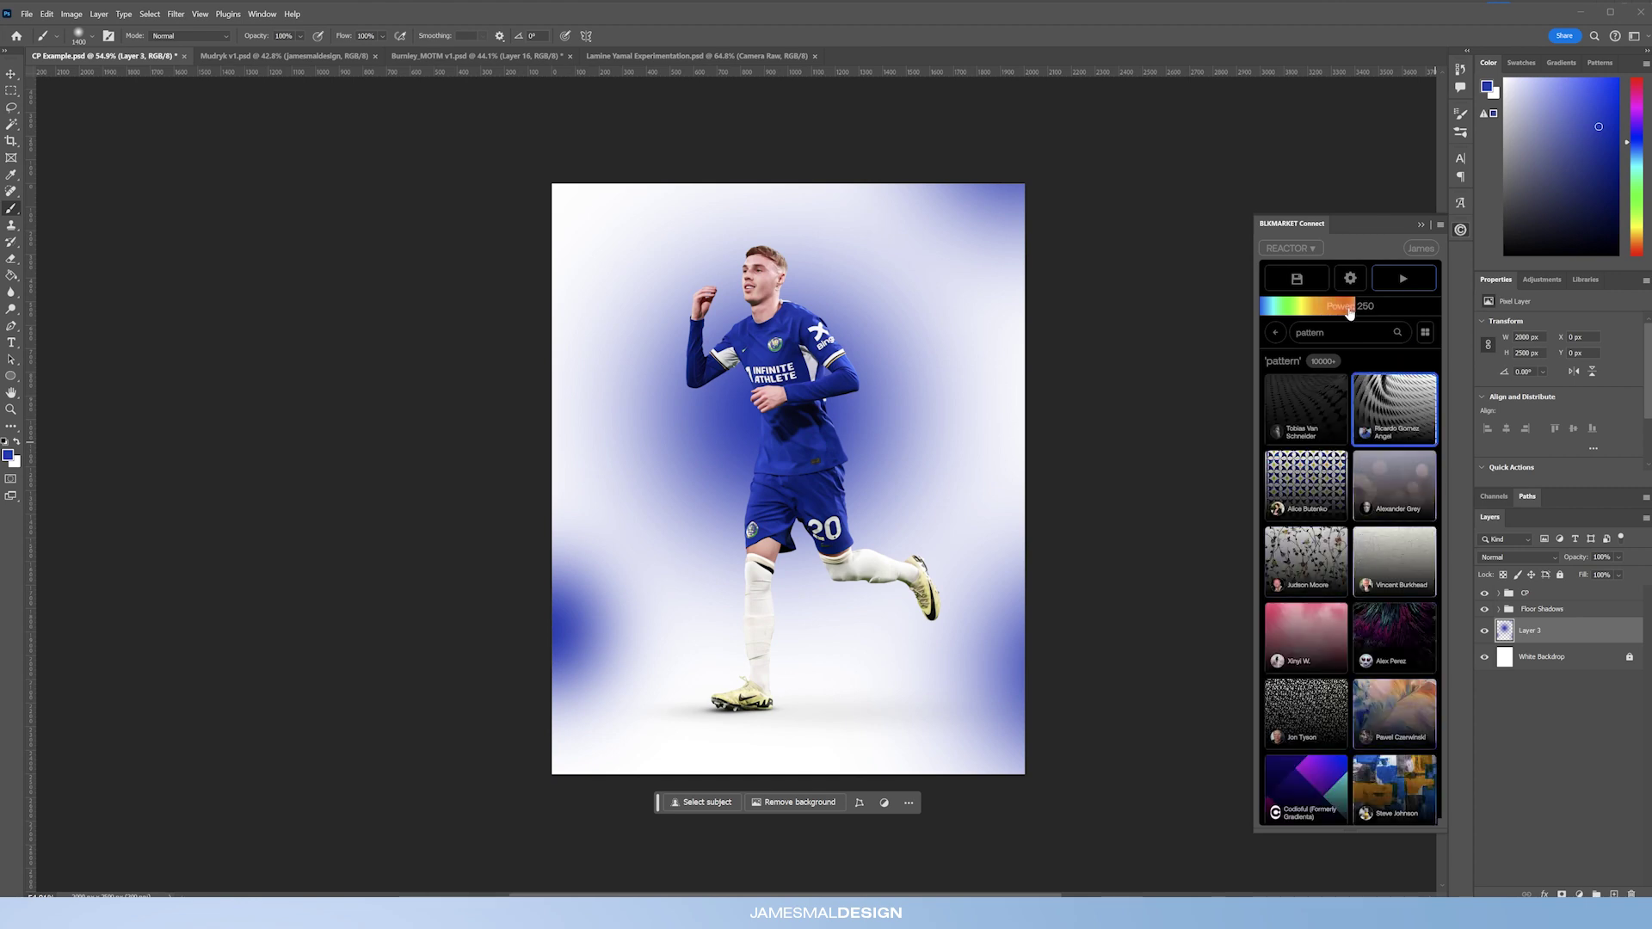
pyautogui.click(1403, 278)
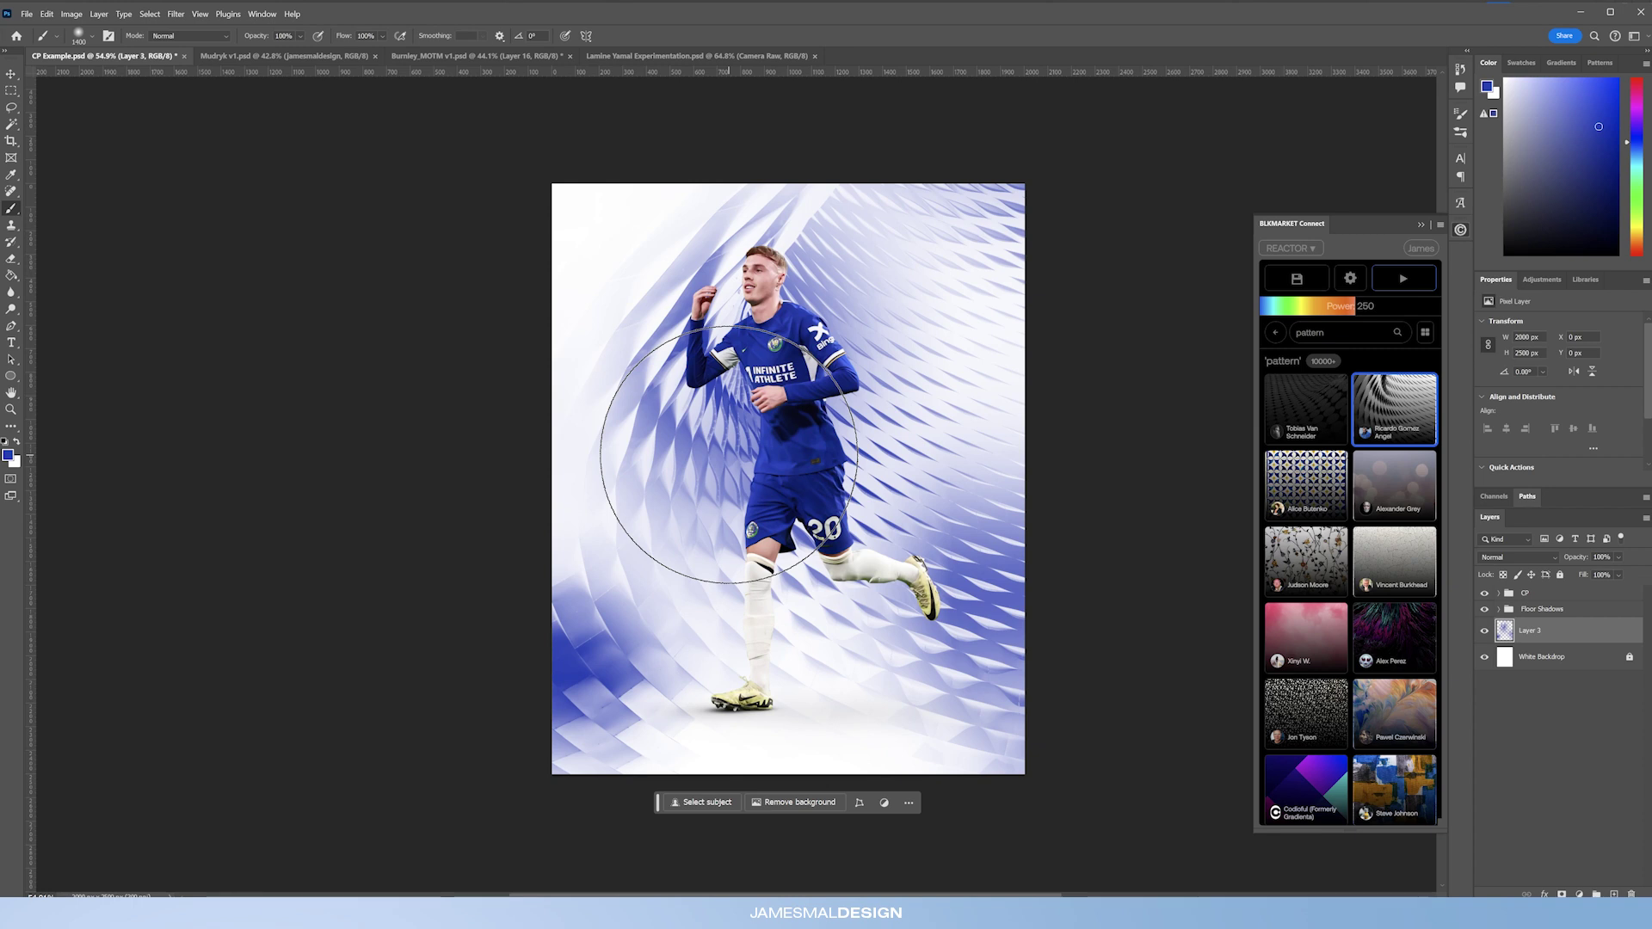
# - Hide Layer 3, add a new layer above it, and choose a hard round brush
pyautogui.click(1485, 631)
pyautogui.click(1615, 895)
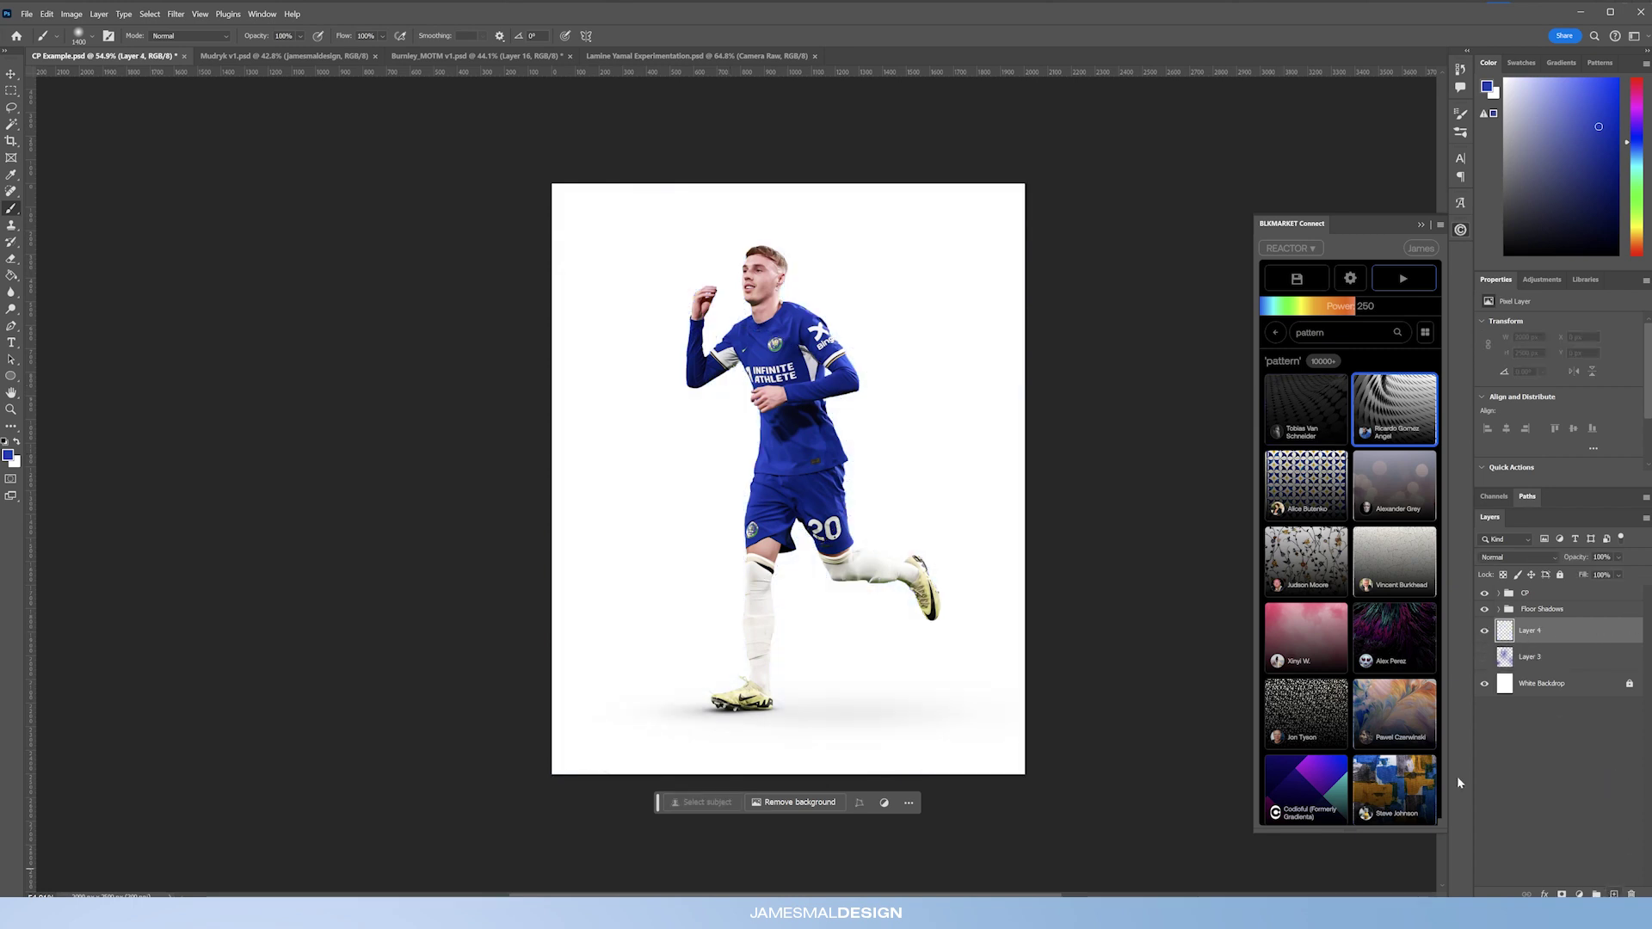
pyautogui.rightClick(796, 388)
pyautogui.click(874, 542)
pyautogui.press('Return')
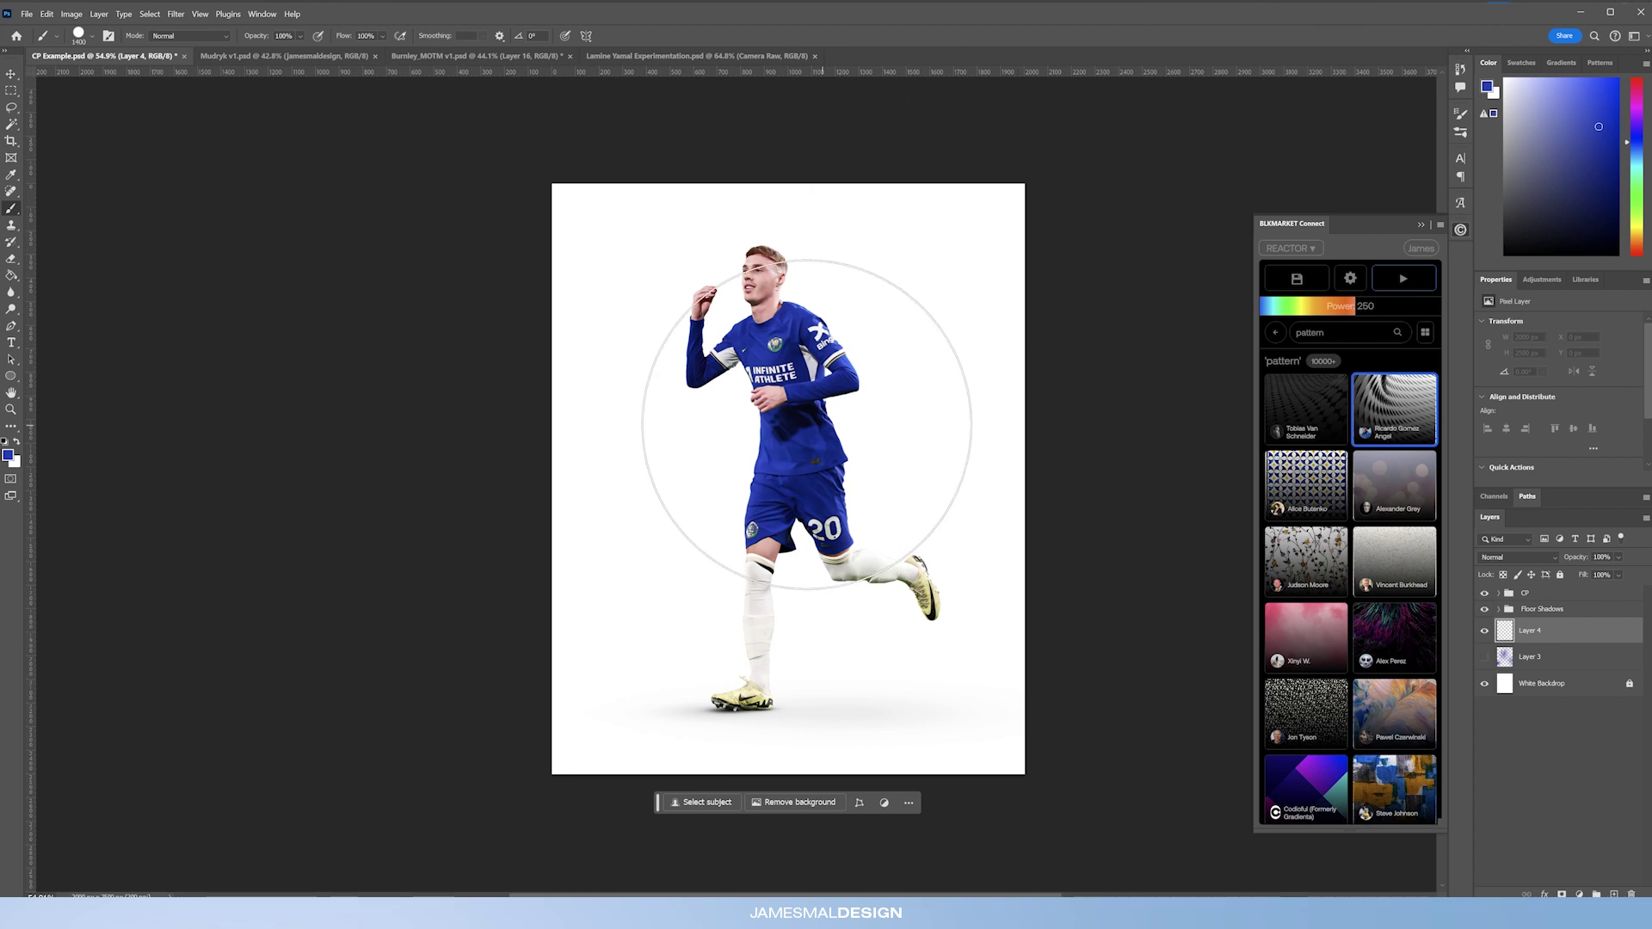
# - Stamp solid blue circles behind the player, at both lower side edges and the upper-right corner, and displace them with the same Unsplash map
pyautogui.click(796, 425)
pyautogui.click(444, 676)
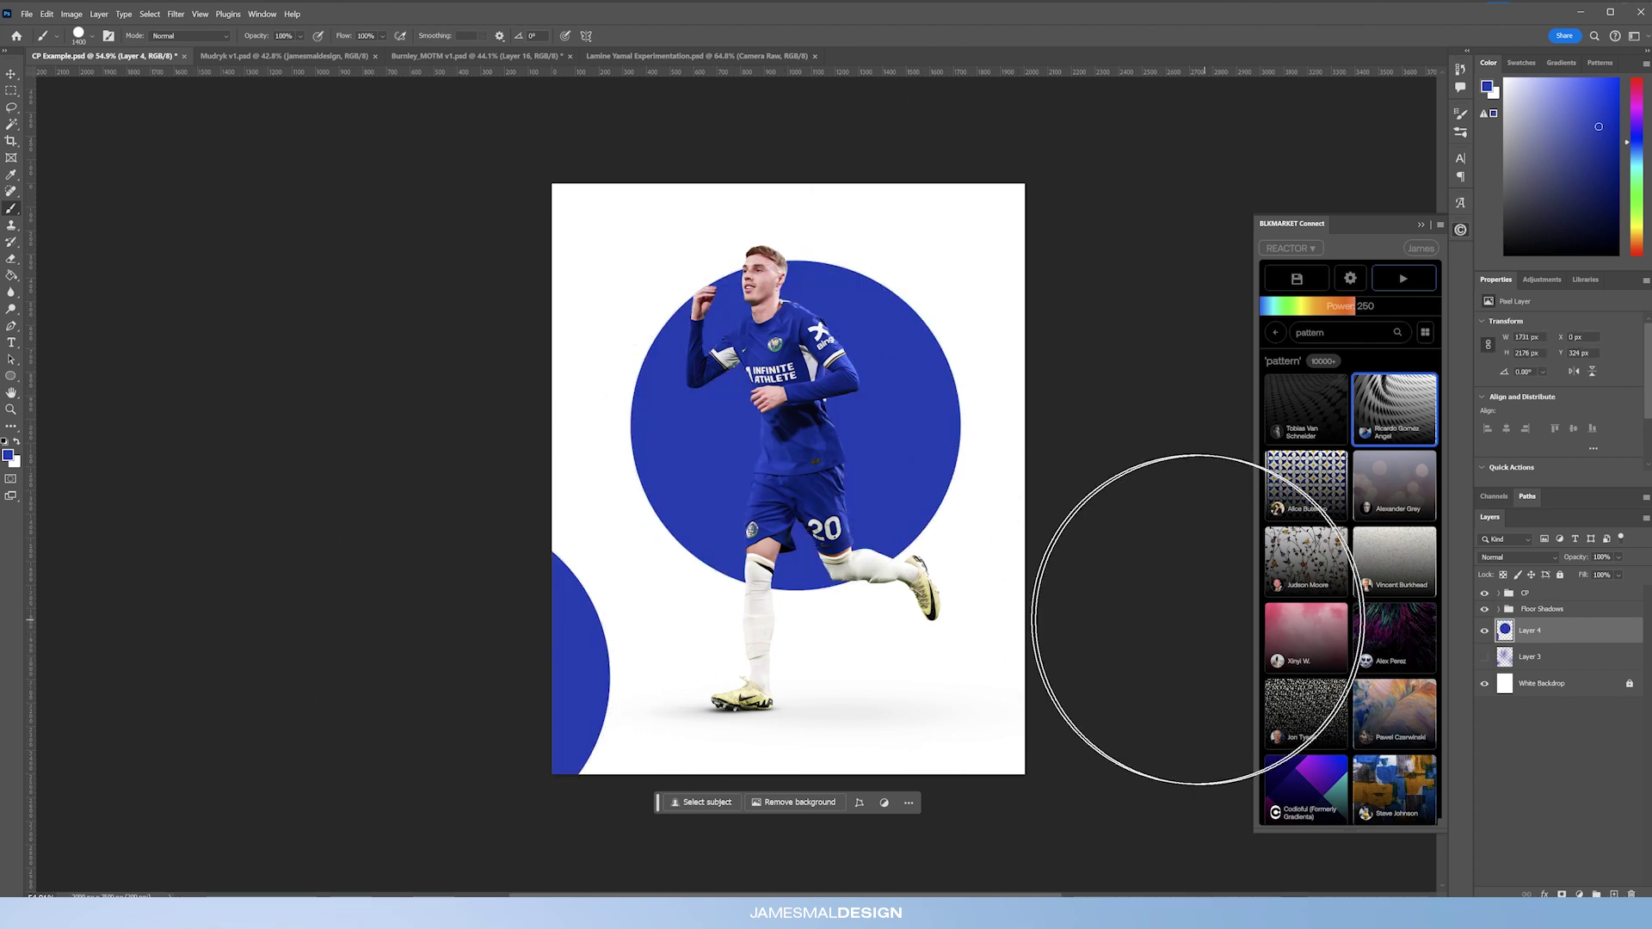
pyautogui.click(1168, 619)
pyautogui.click(1097, 144)
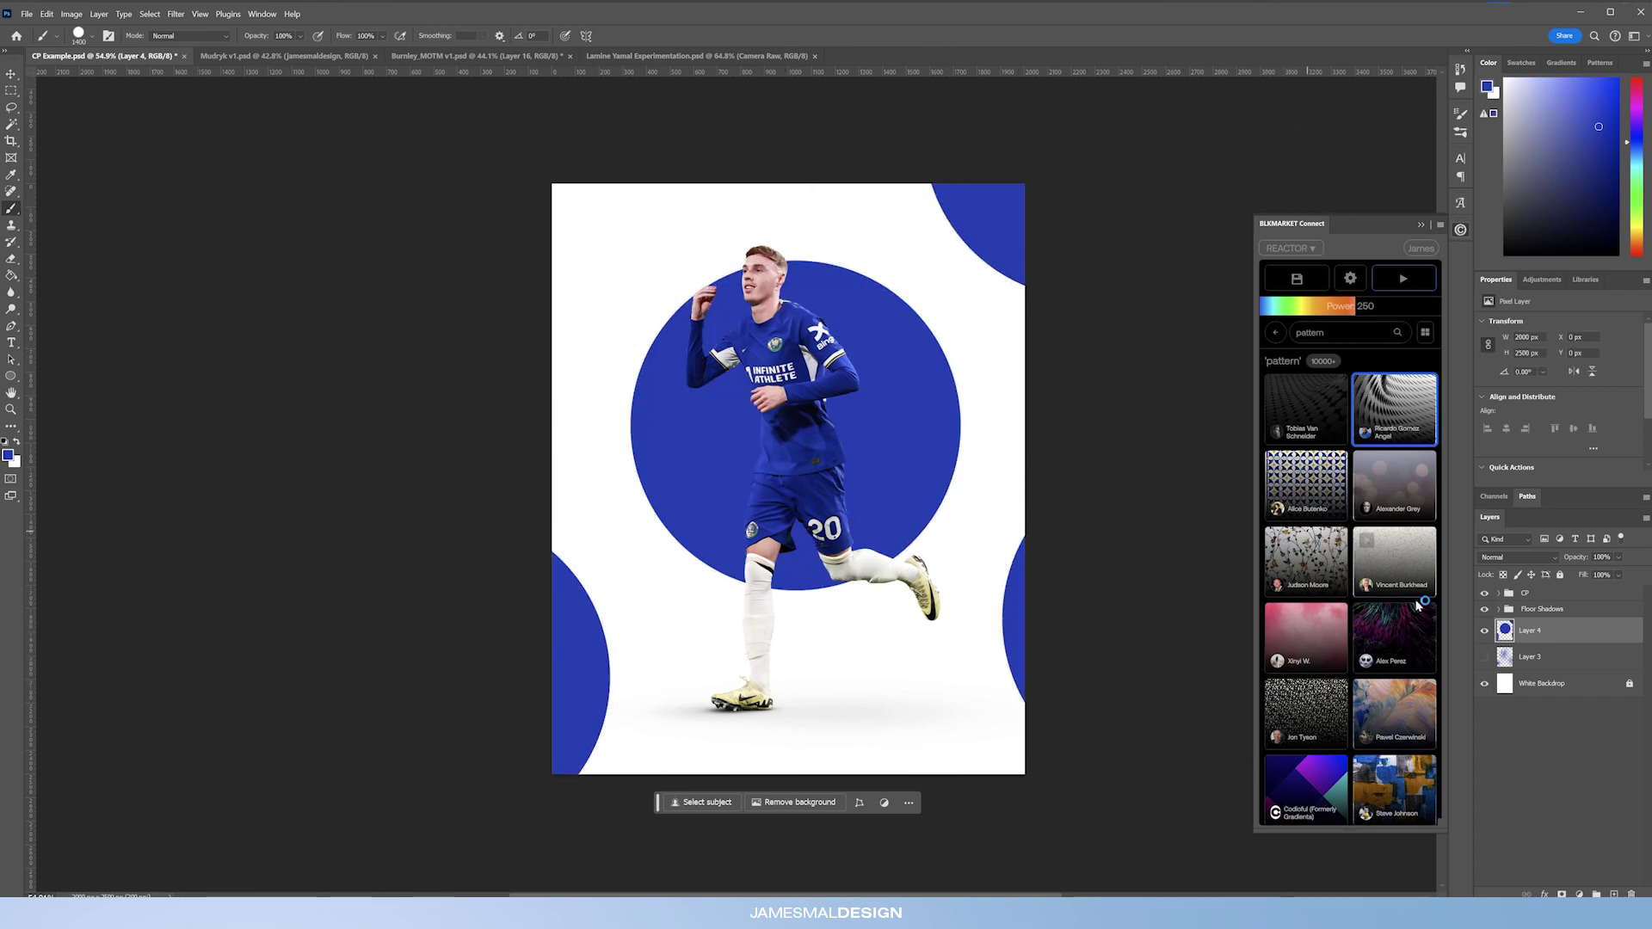
pyautogui.click(1404, 278)
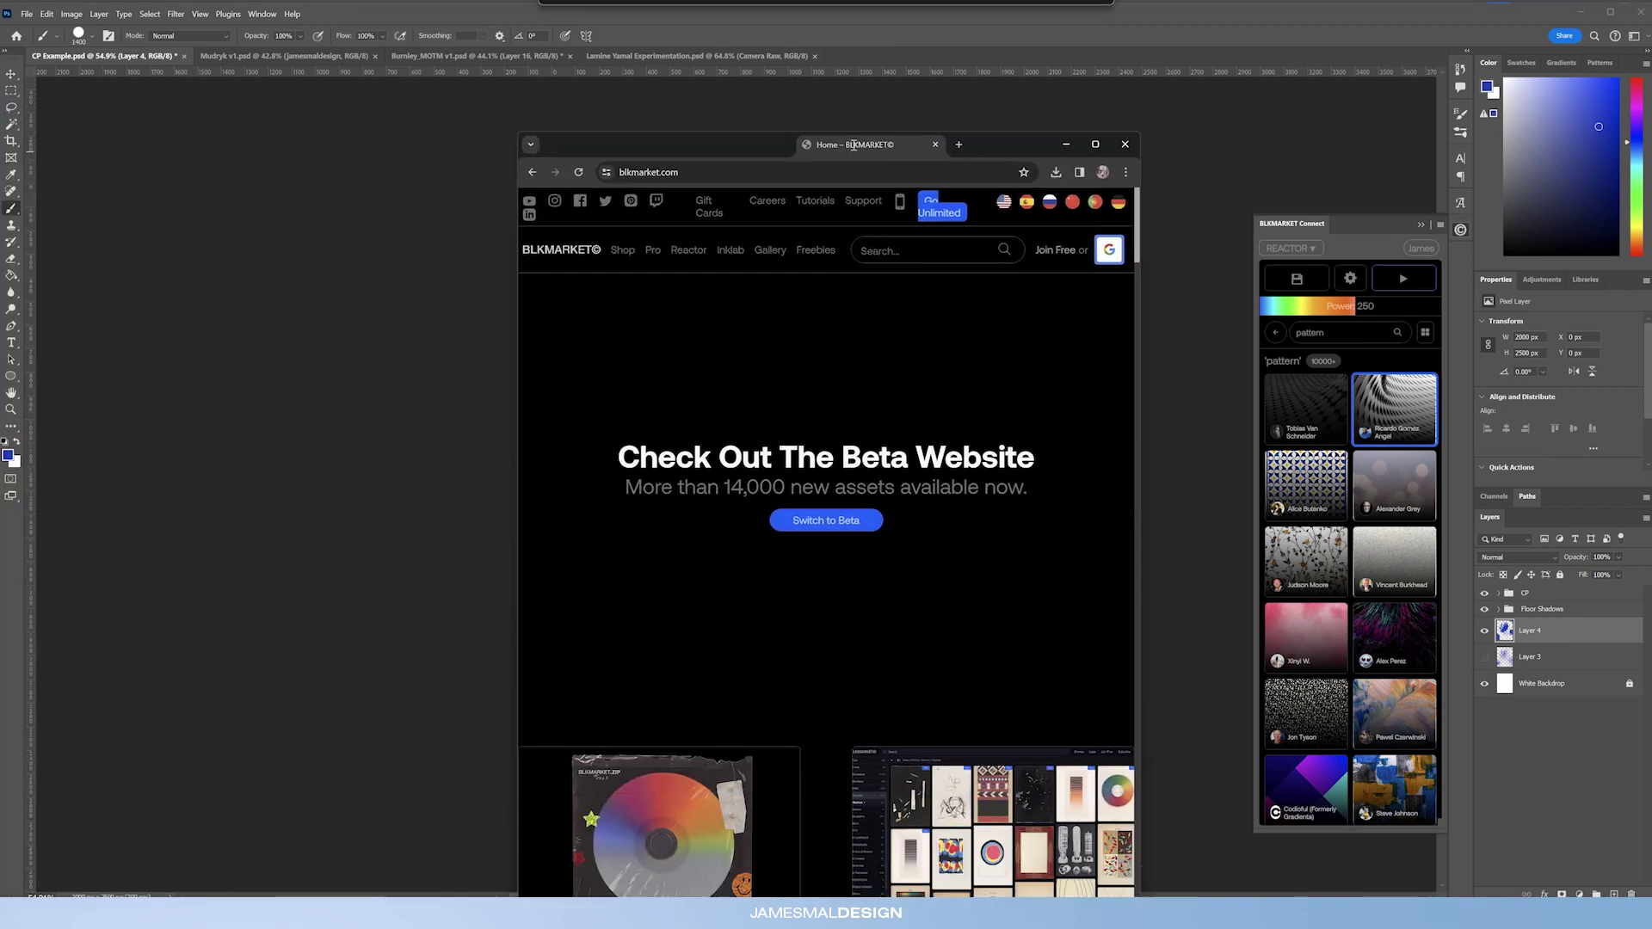
# - Switch to the browser on blkmarket.com, maximise it, and look over the Reactor product page and its pricing options
pyautogui.moveTo(848, 151); pyautogui.dragTo(849, 19)
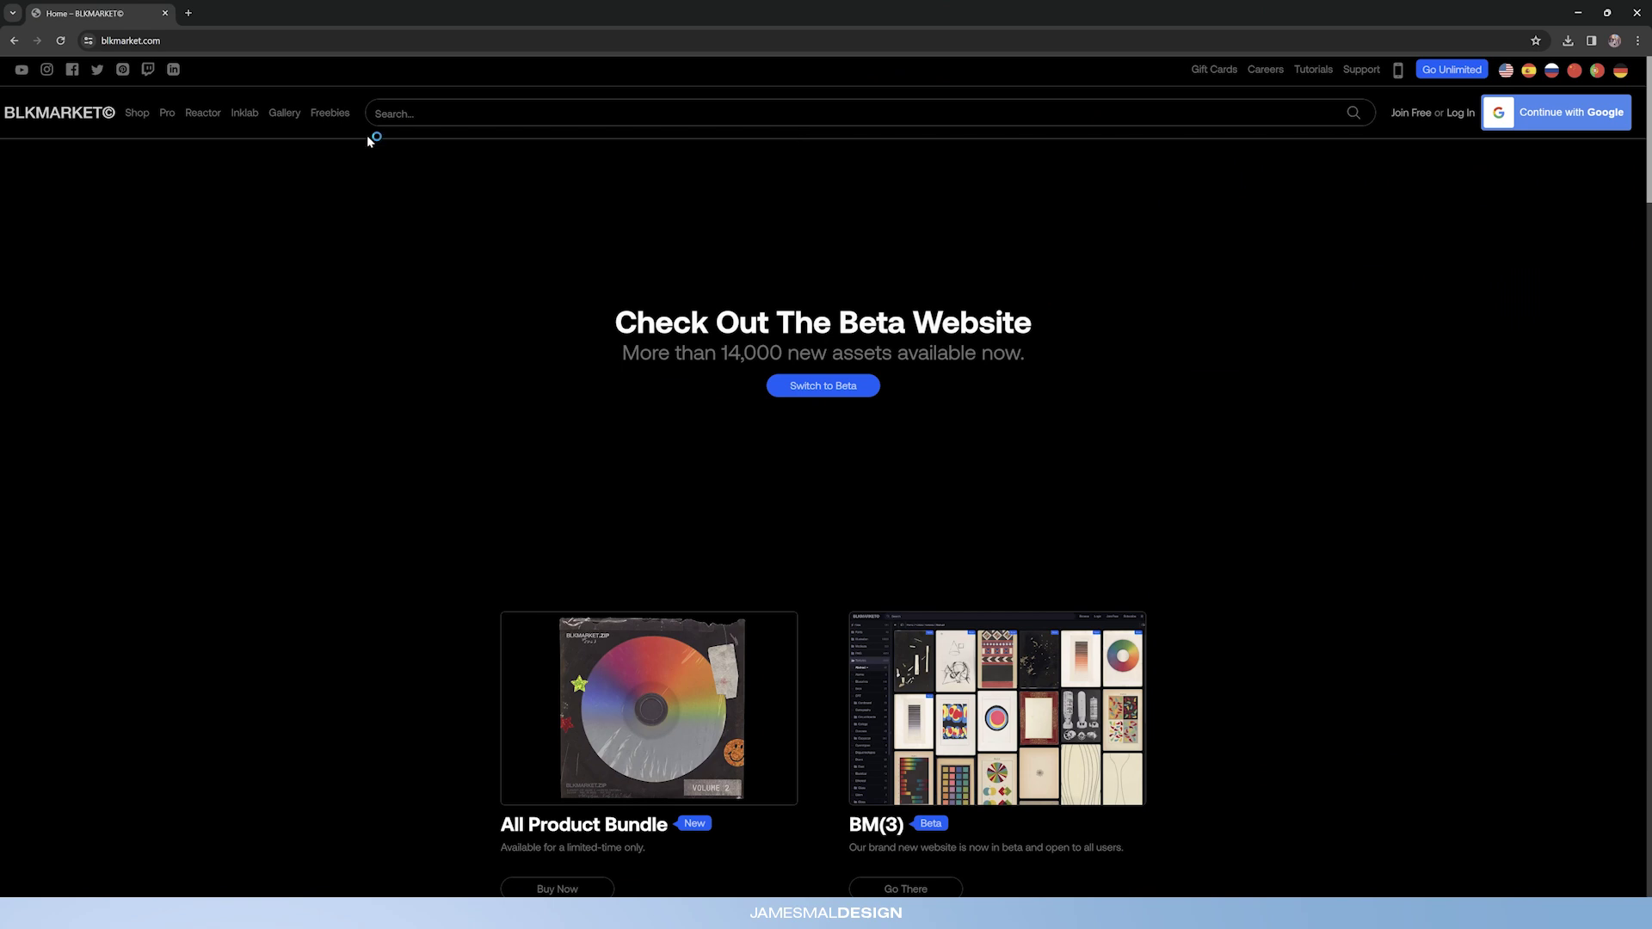
pyautogui.click(203, 115)
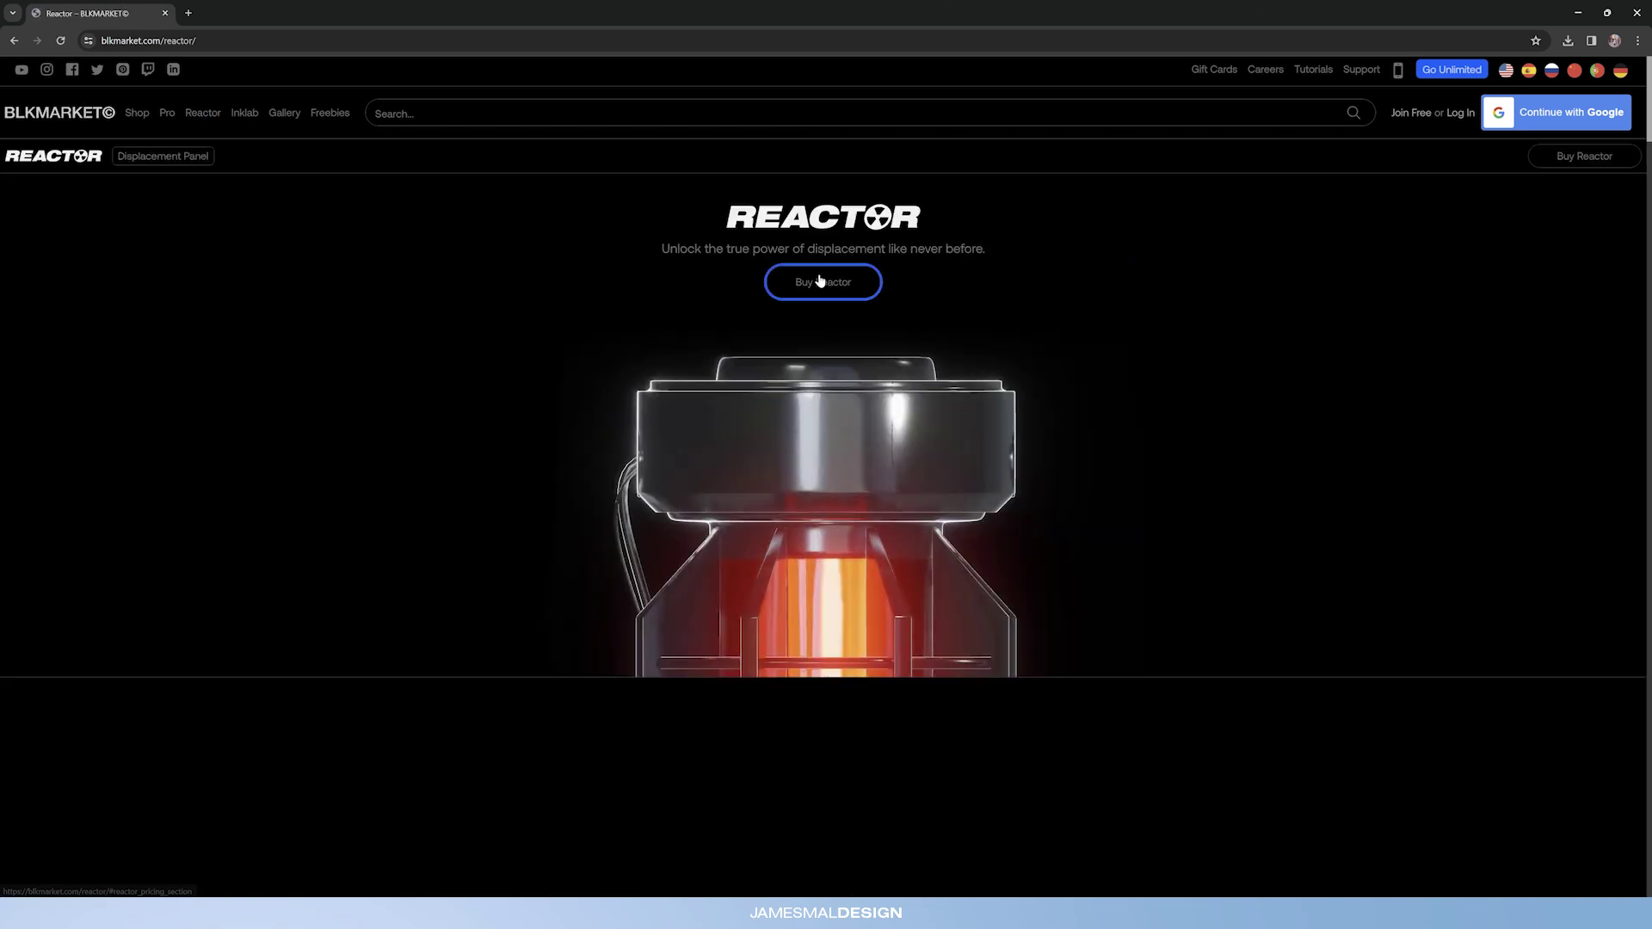
pyautogui.scroll(-8, 825, 284)
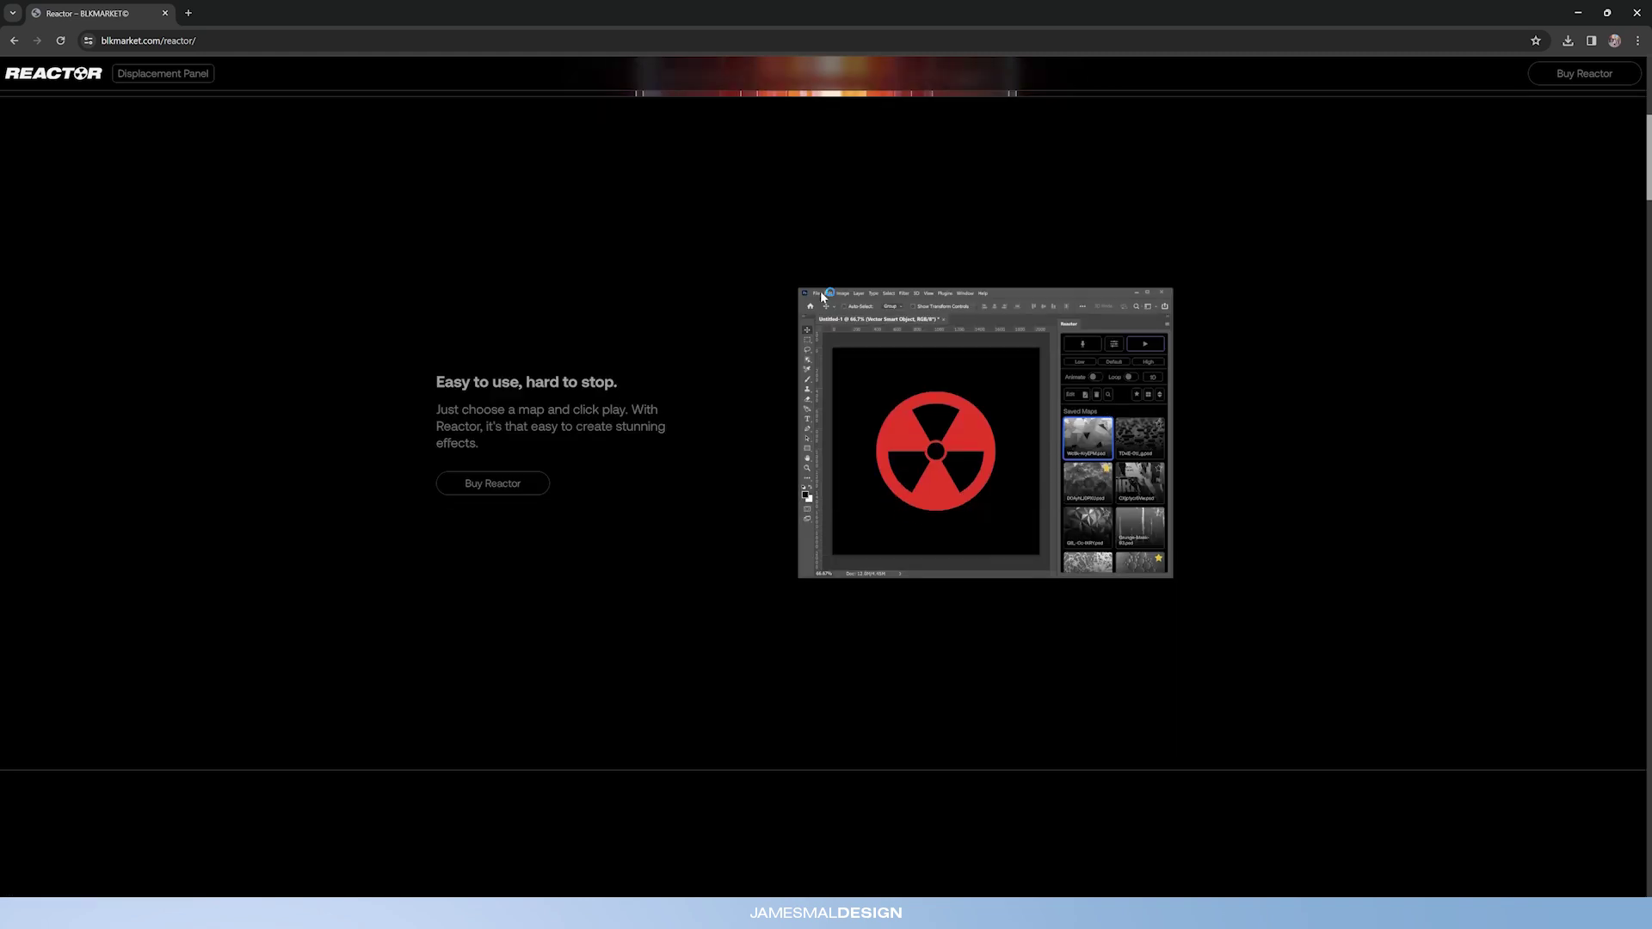
pyautogui.scroll(5, 822, 296)
pyautogui.scroll(2, 822, 297)
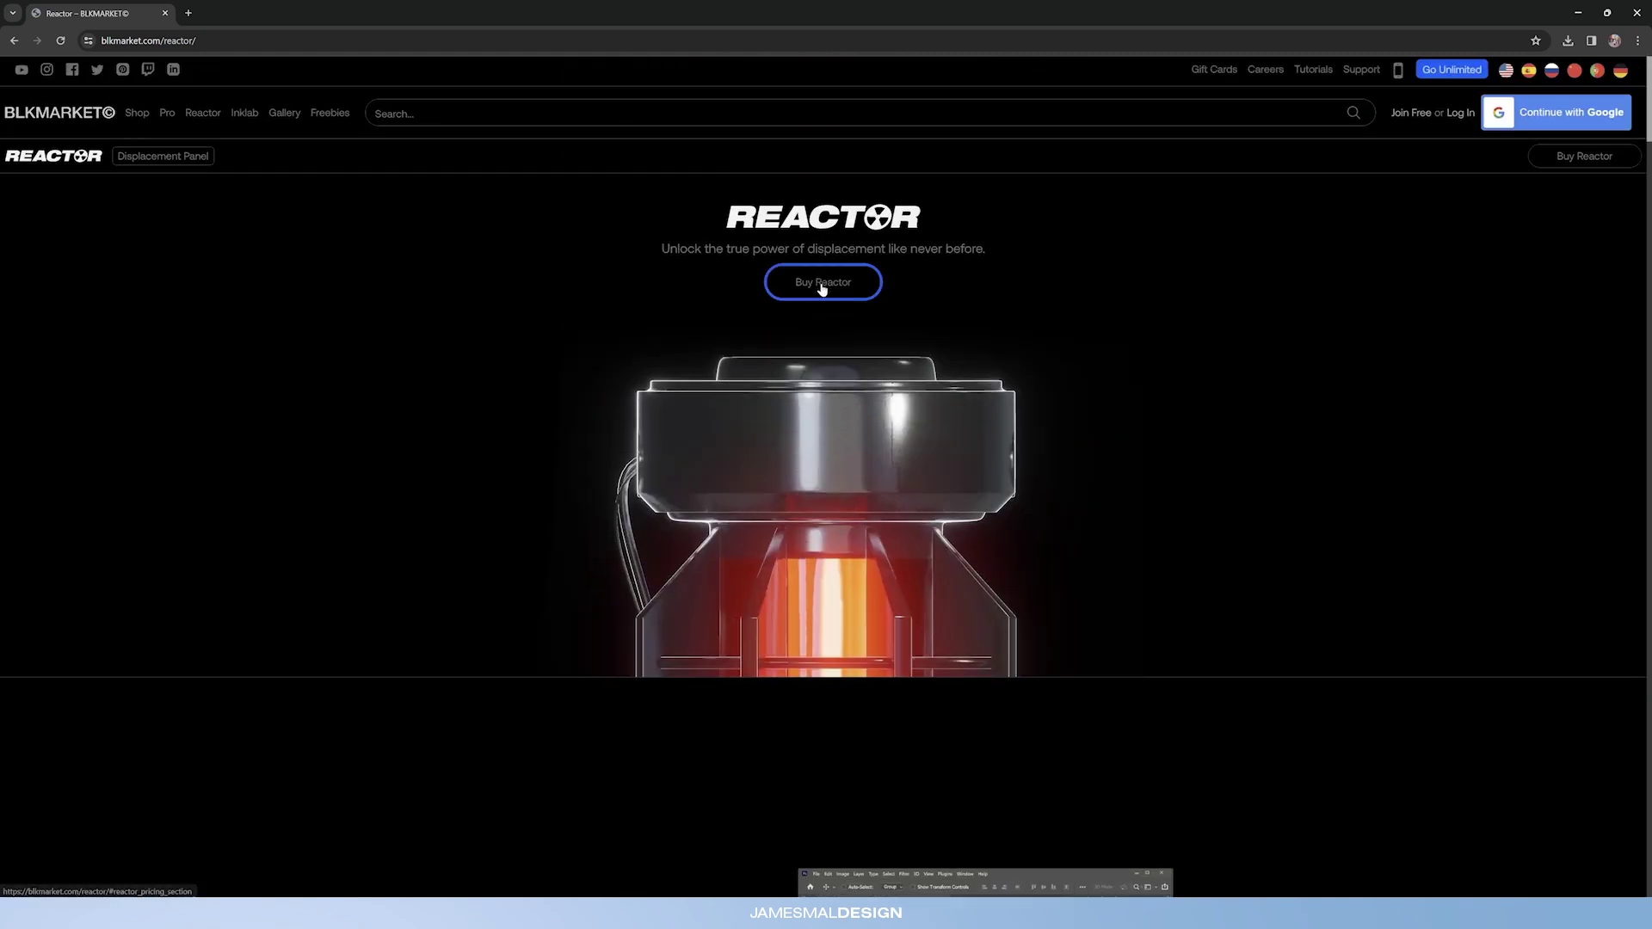
pyautogui.click(823, 282)
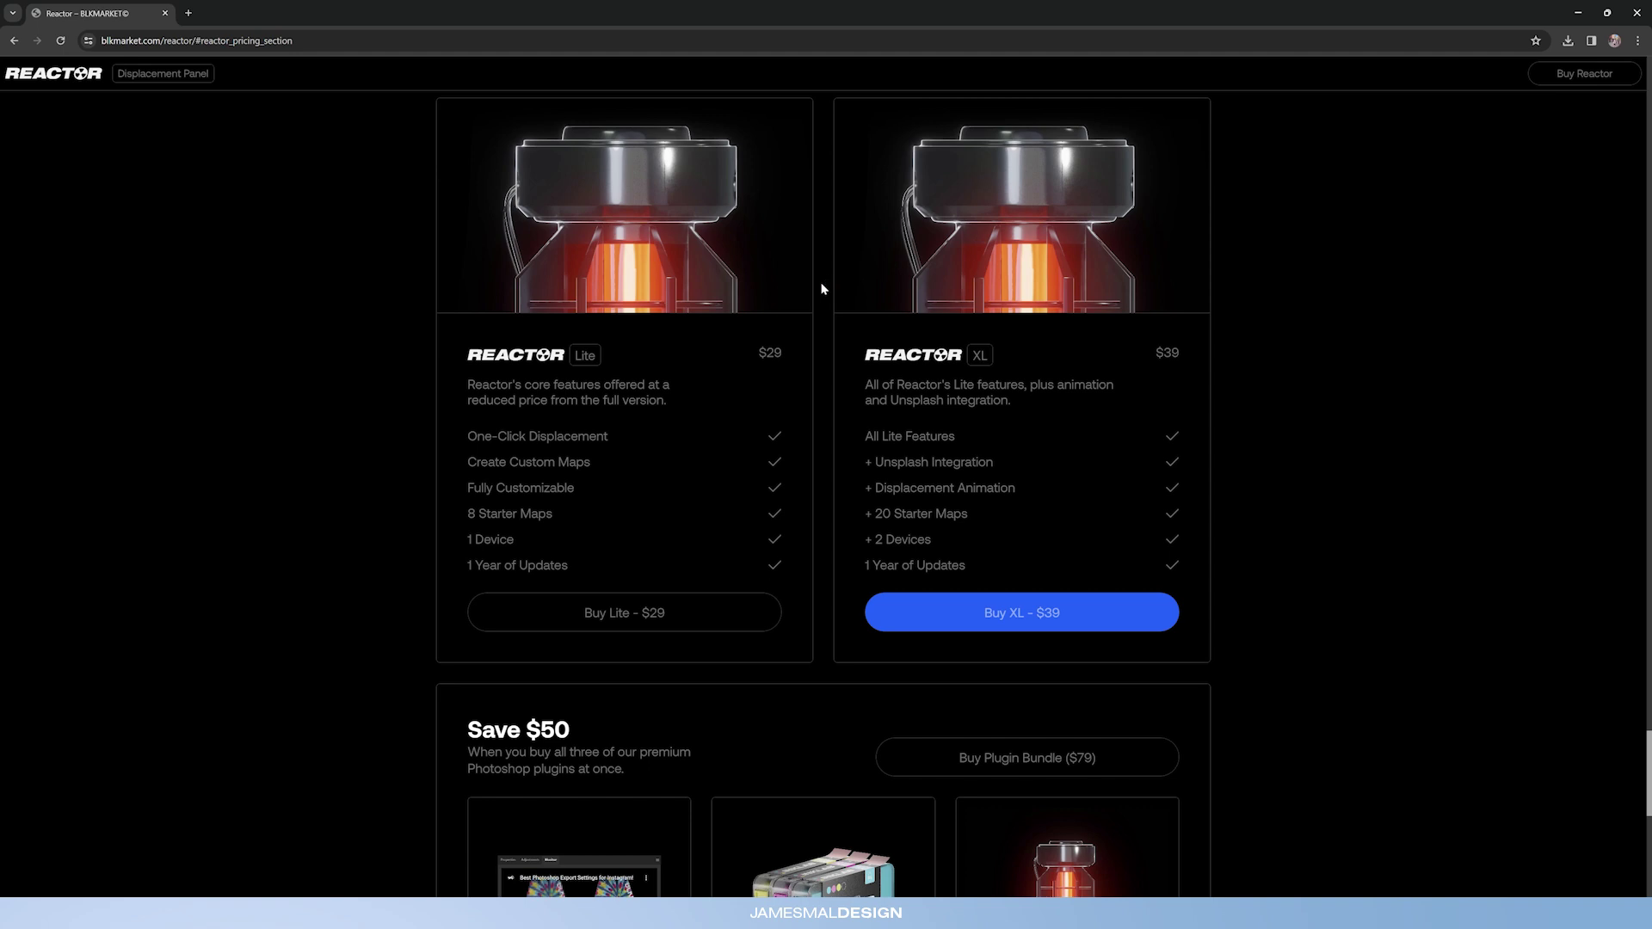